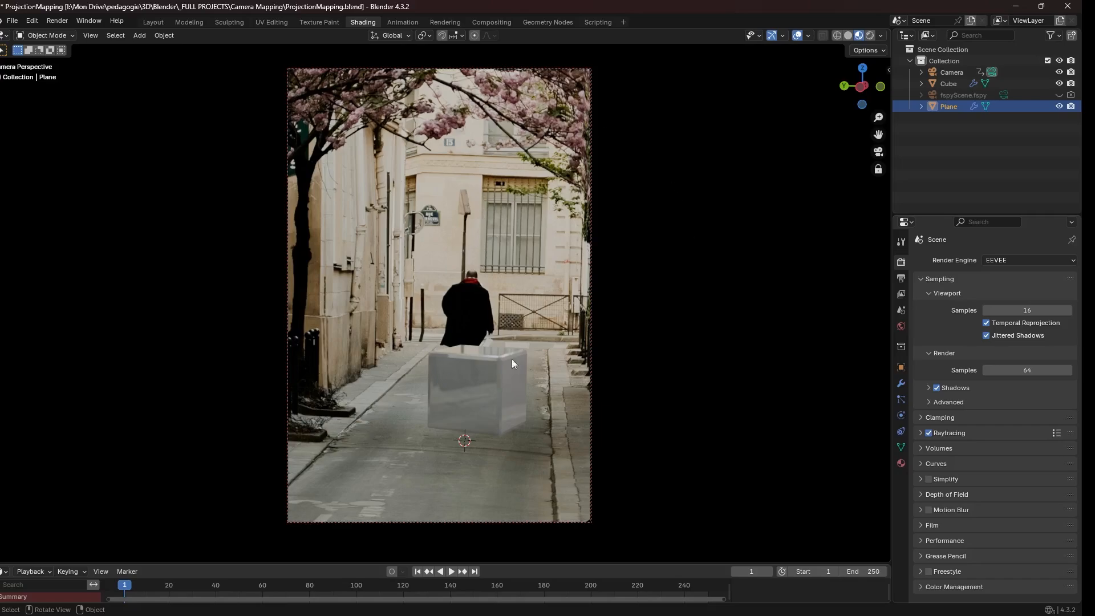
Play the camera animation of the street scene with the cube, stop it and return to the first frame.
{"action": "left_click", "coordinate": [487, 375]}
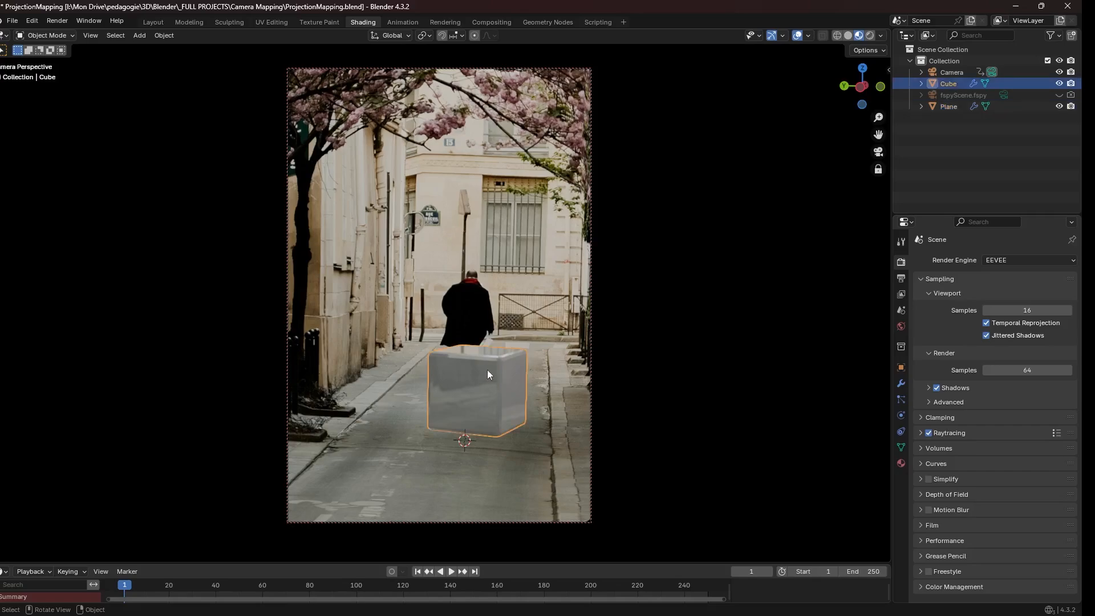
{"action": "left_click", "coordinate": [673, 380]}
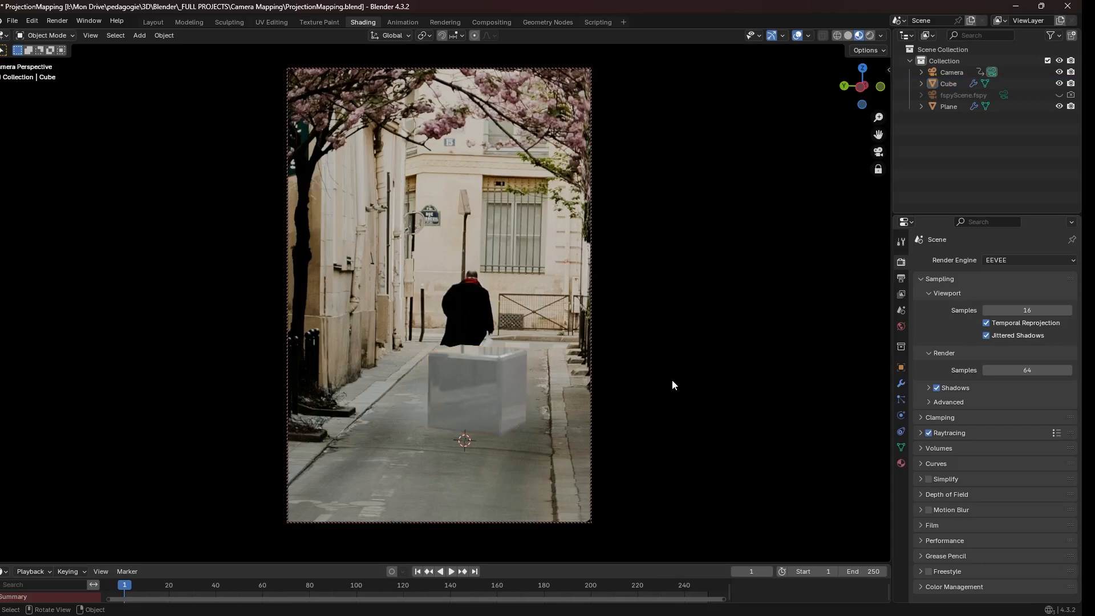
{"action": "key", "text": "space"}
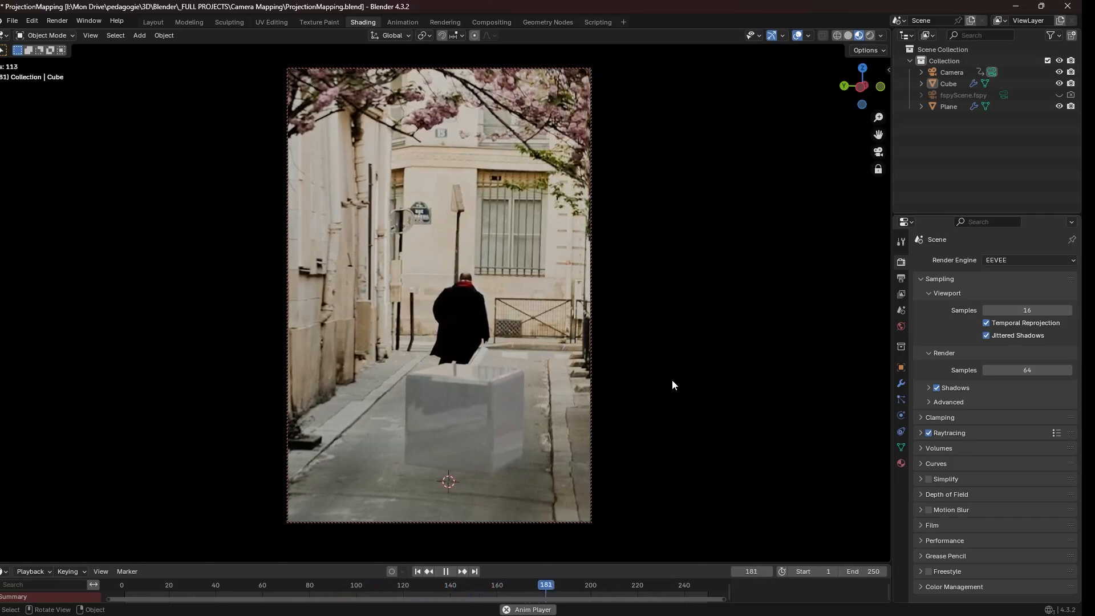
{"action": "key", "text": "space"}
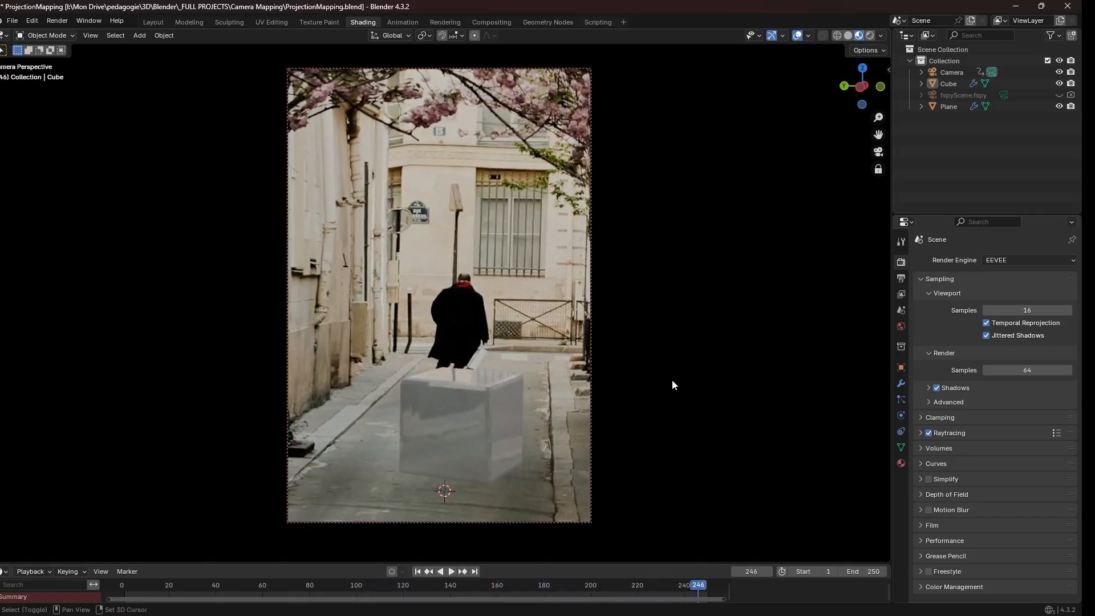
{"action": "key", "text": "shift+Left"}
Examine the projected street geometry around the cube from outside the camera path, and replay the camera animation.
{"action": "left_click", "coordinate": [468, 378]}
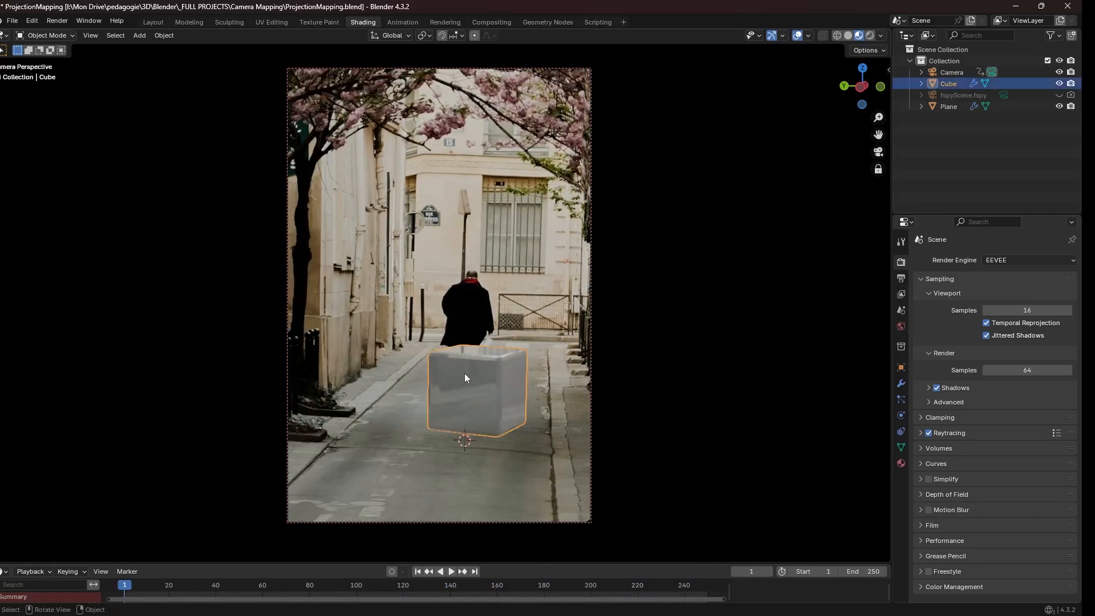
{"action": "middle_click_drag", "start_coordinate": [464, 373], "coordinate": [559, 335]}
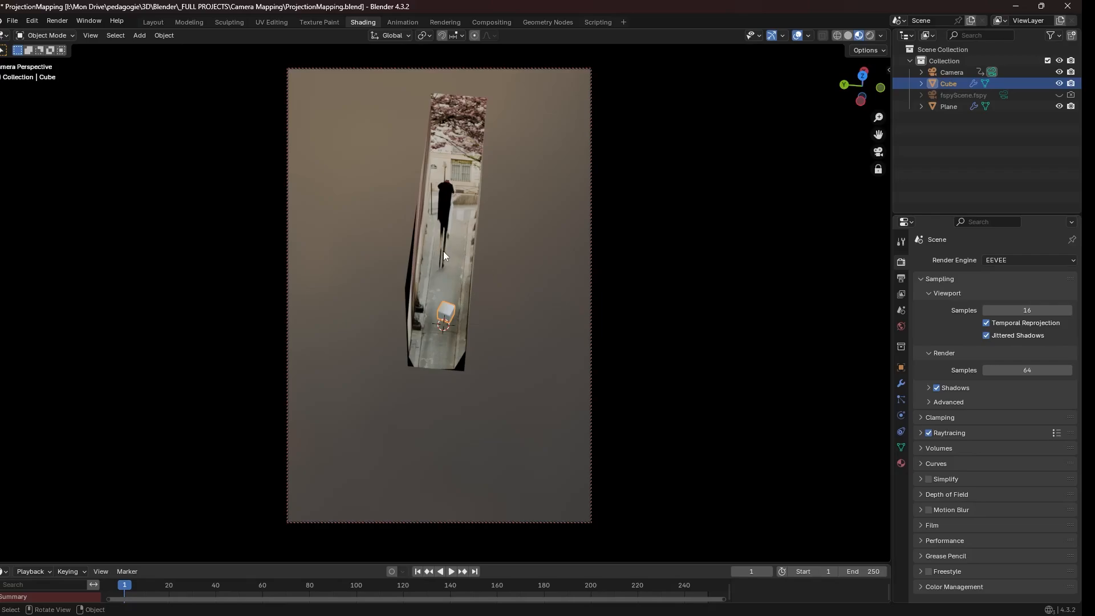
{"action": "middle_click_drag", "start_coordinate": [444, 251], "coordinate": [457, 231]}
{"action": "scroll", "coordinate": [468, 251], "scroll_direction": "up", "scroll_amount": 4}
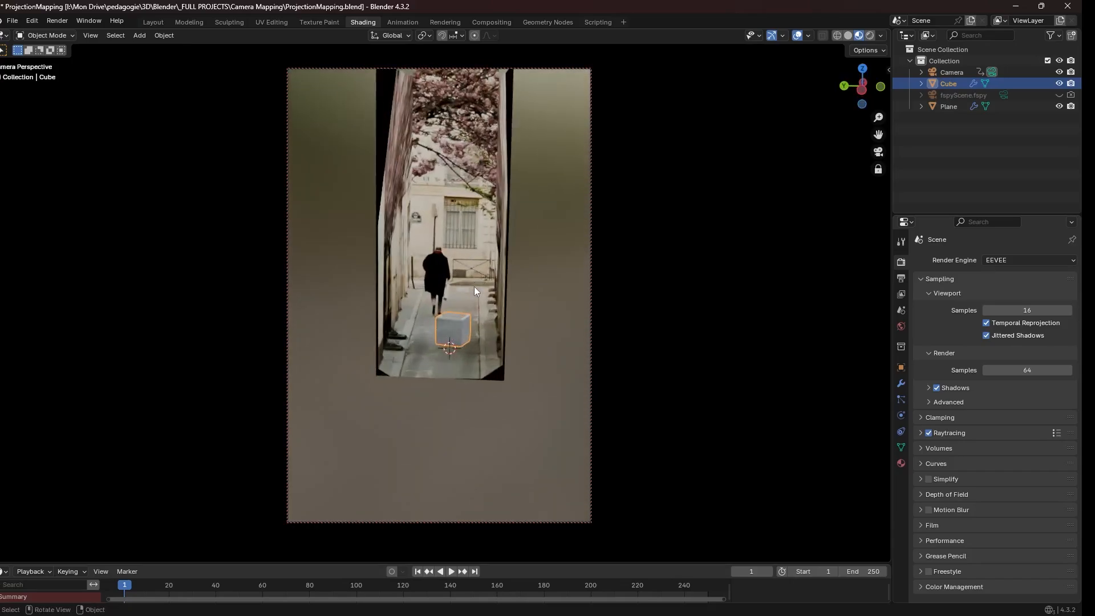
{"action": "scroll", "coordinate": [474, 287], "scroll_direction": "up", "scroll_amount": 1}
{"action": "scroll", "coordinate": [473, 287], "scroll_direction": "up", "scroll_amount": 3}
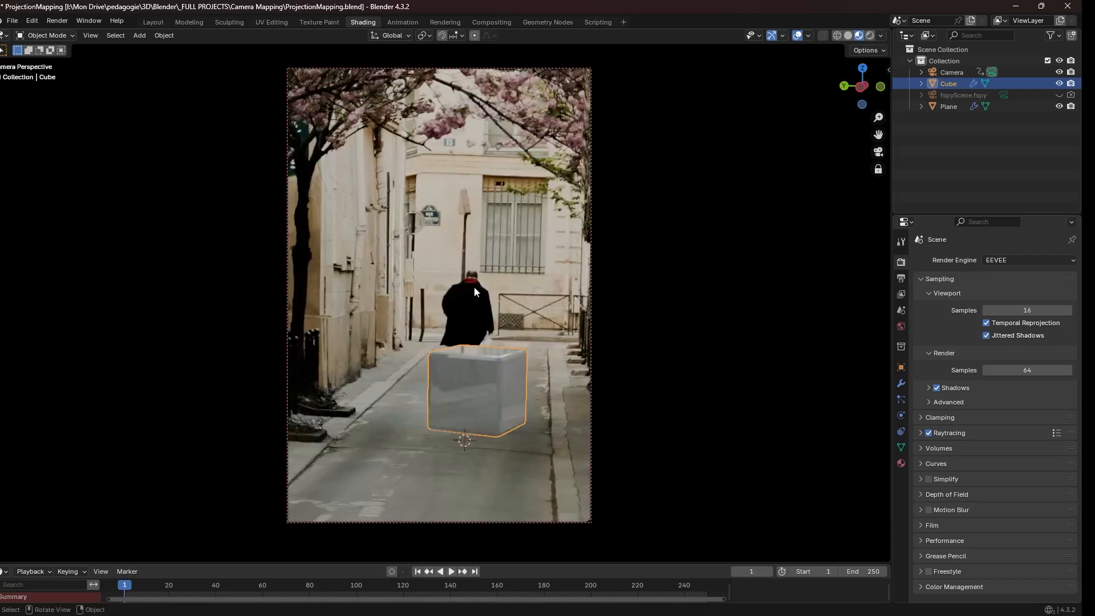
{"action": "key", "text": "space"}
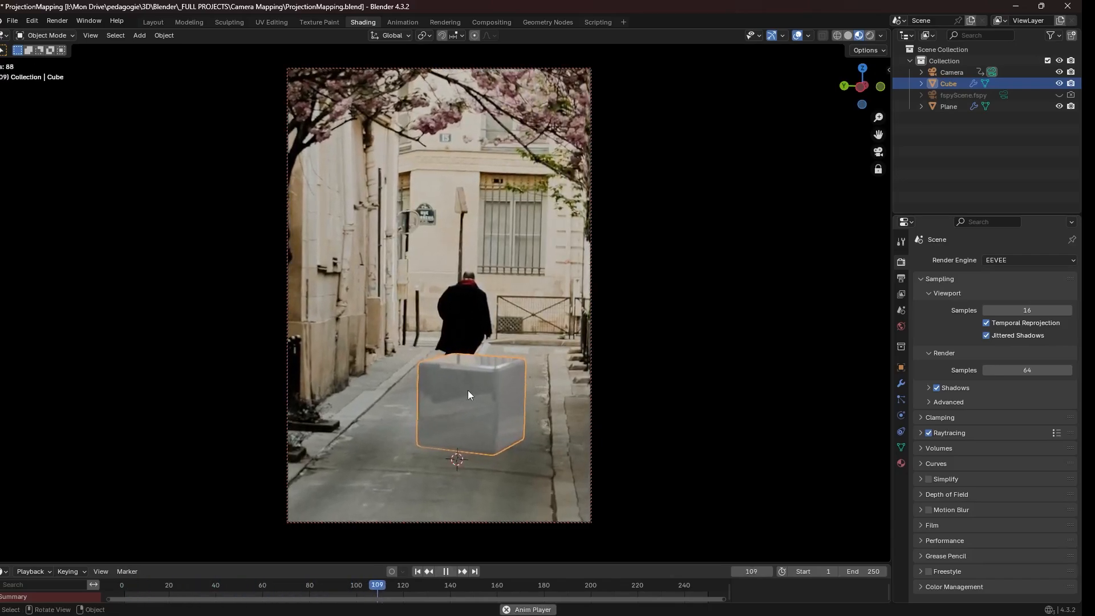
{"action": "key", "text": "space"}
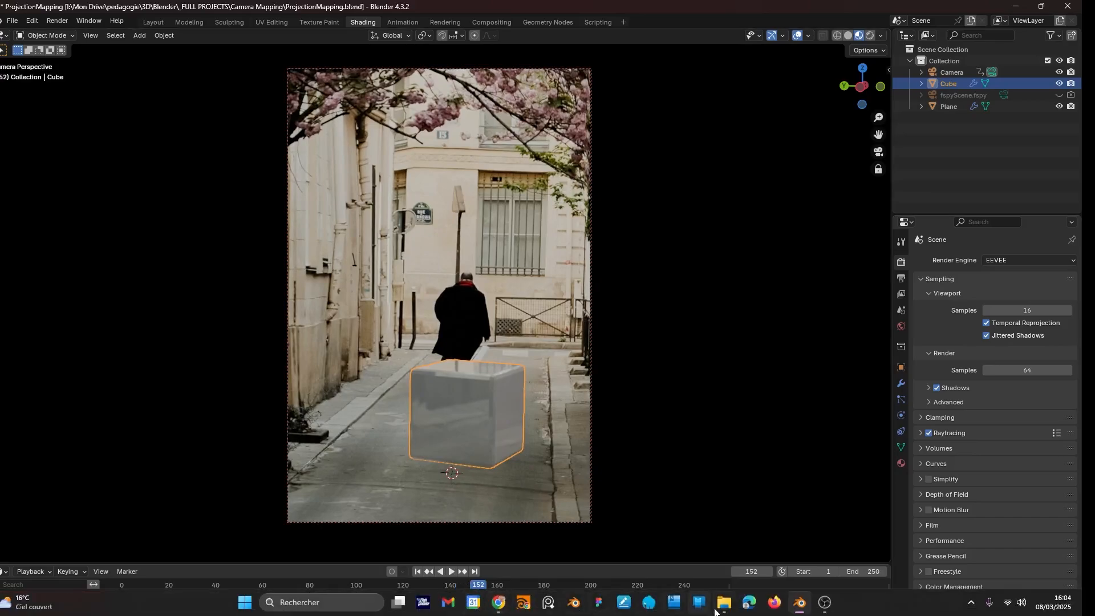
Open the source photo felix-4BNDcRxMu08-unsplash.jpg from the Camera Mapping folder.
{"action": "mouse_move", "coordinate": [729, 608]}
{"action": "left_click", "coordinate": [737, 562]}
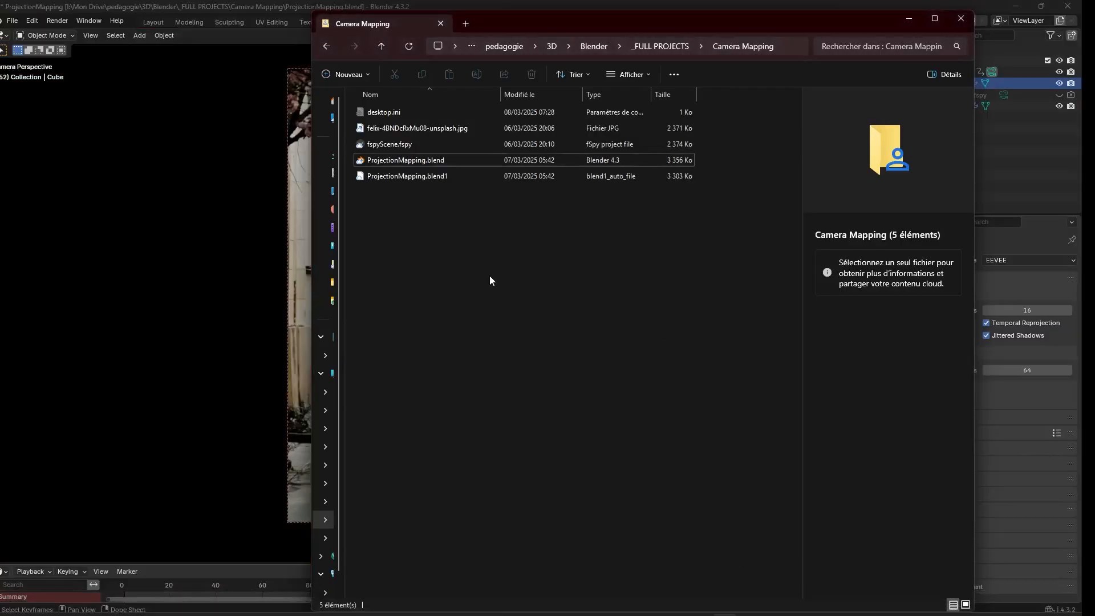
{"action": "double_click", "coordinate": [420, 131]}
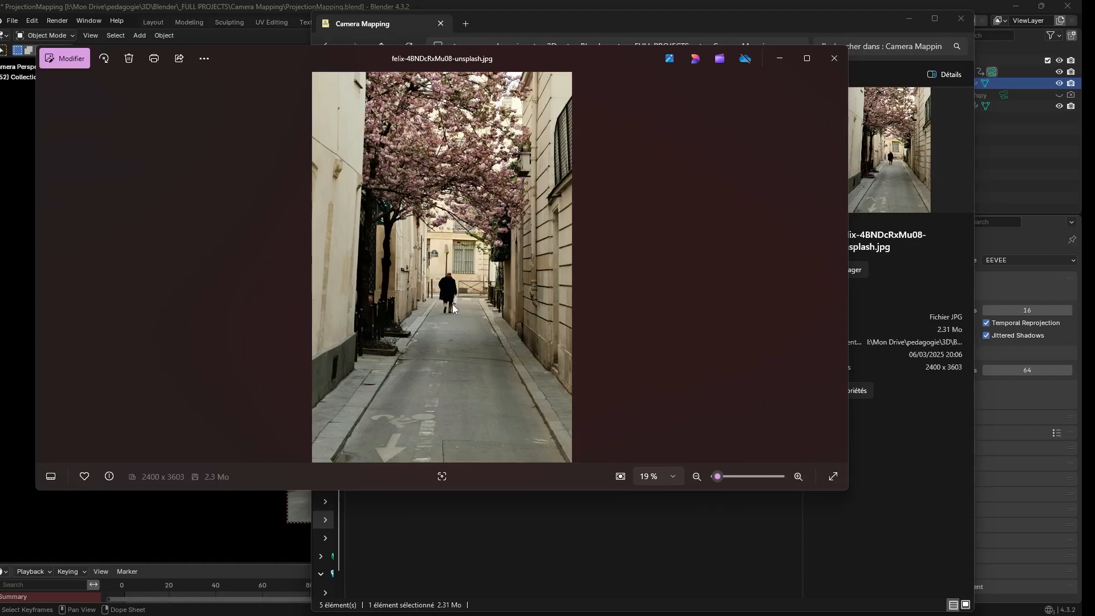
Switch to Chrome and examine the fspy.io address and the camera matching description on the fSpy home page.
{"action": "left_click", "coordinate": [486, 602]}
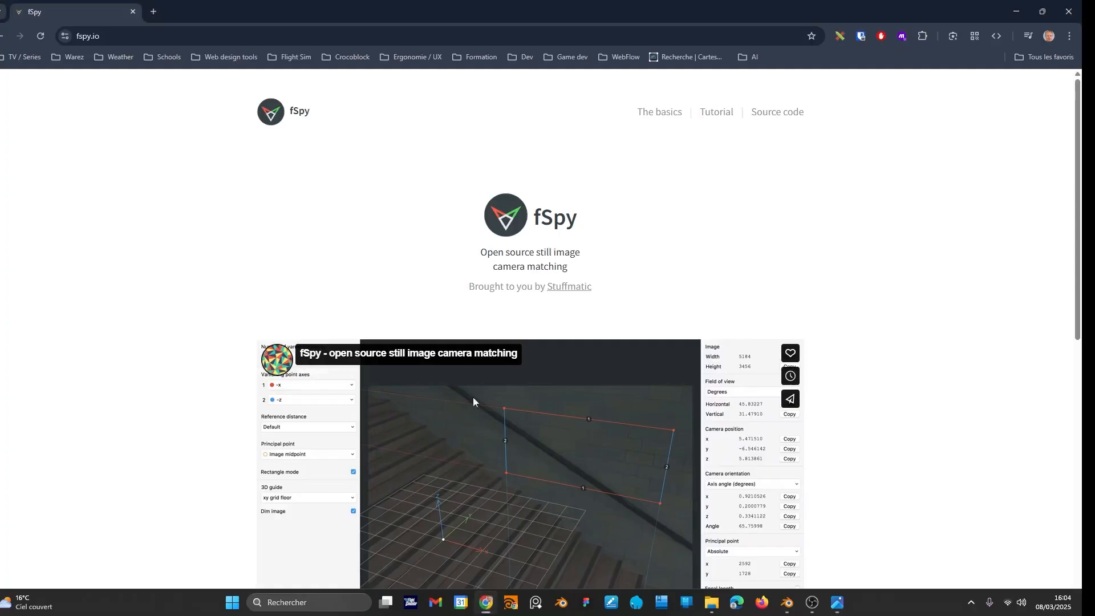
{"action": "left_click", "coordinate": [129, 37]}
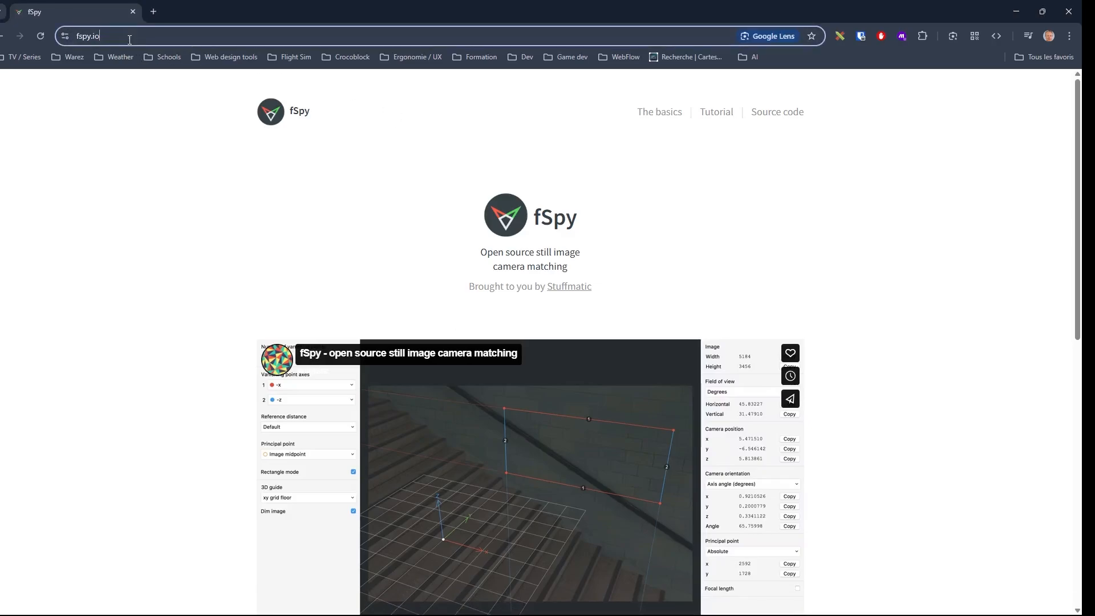
{"action": "double_click", "coordinate": [130, 40]}
{"action": "left_click", "coordinate": [986, 250]}
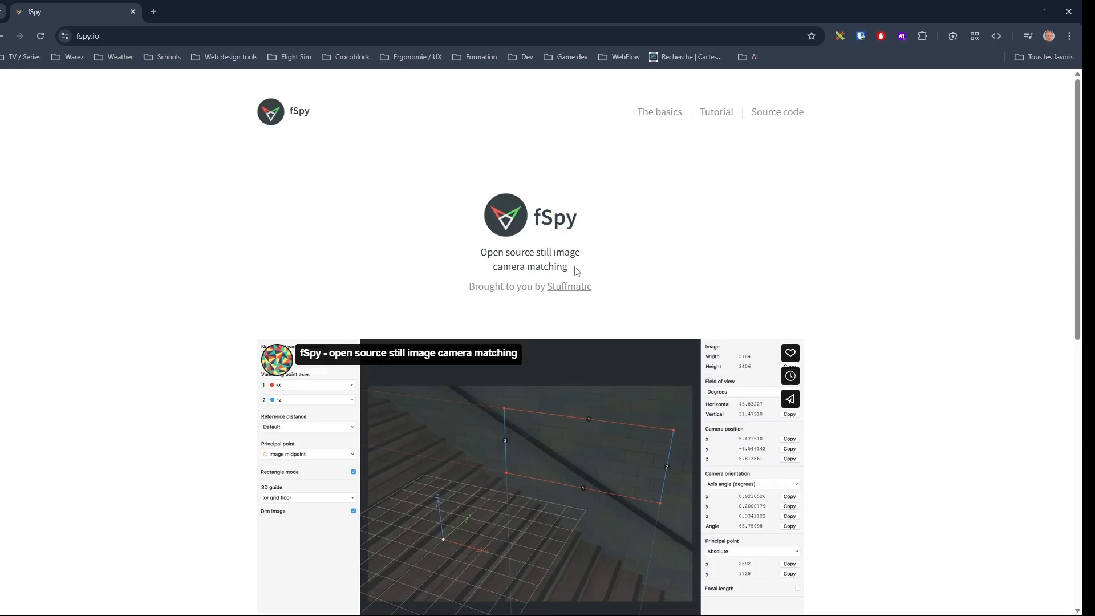
{"action": "left_click_drag", "start_coordinate": [576, 269], "coordinate": [497, 267]}
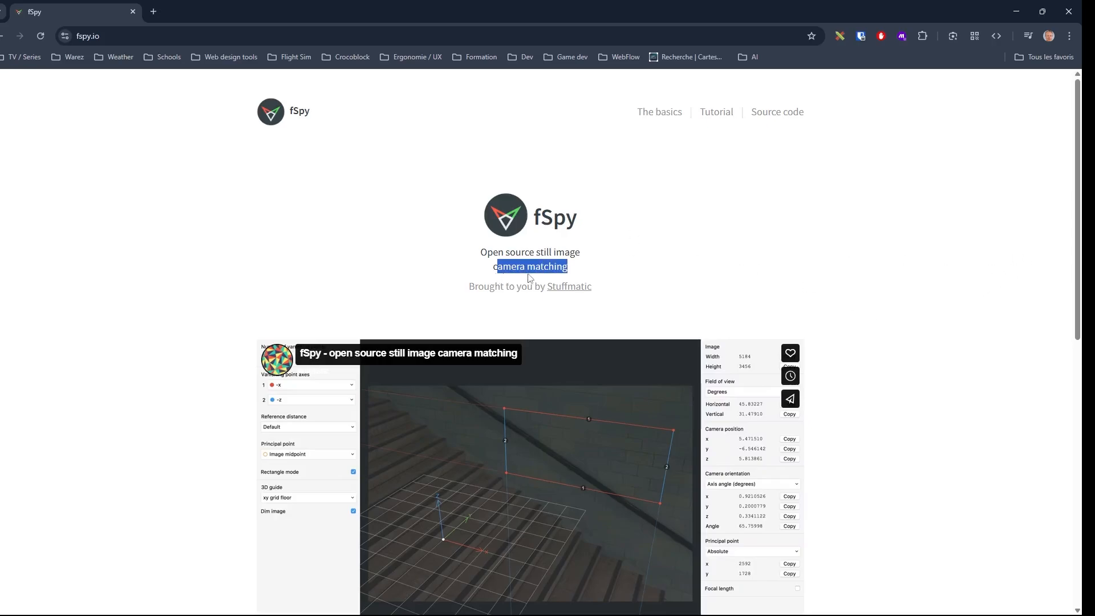
{"action": "left_click", "coordinate": [634, 269]}
Examine the demo video and download section of the fSpy home page.
{"action": "scroll", "coordinate": [721, 253], "scroll_direction": "down", "scroll_amount": 3}
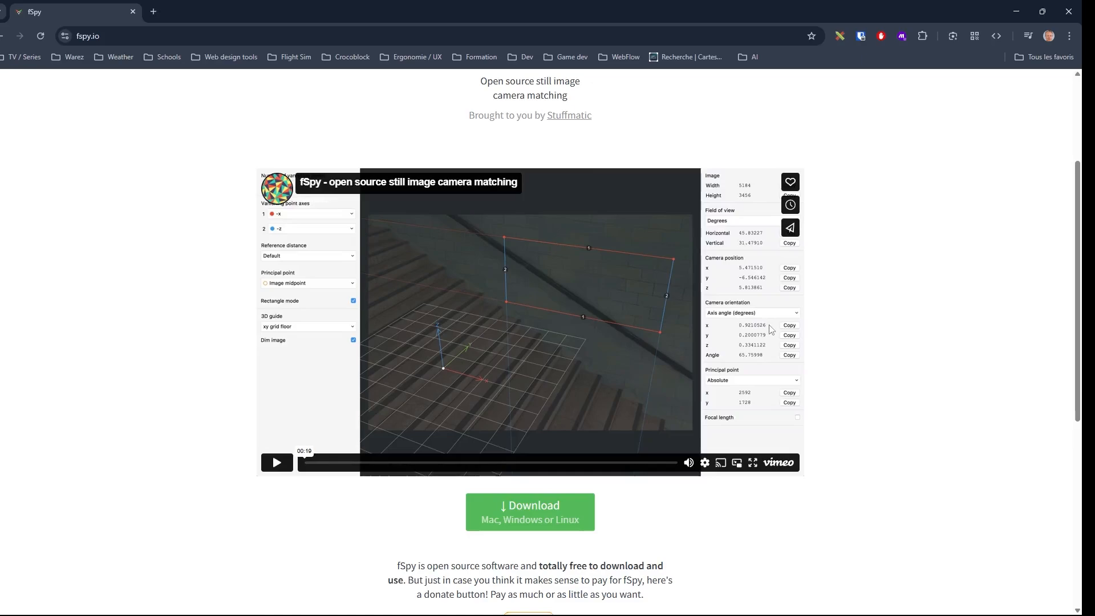
{"action": "left_click", "coordinate": [232, 603]}
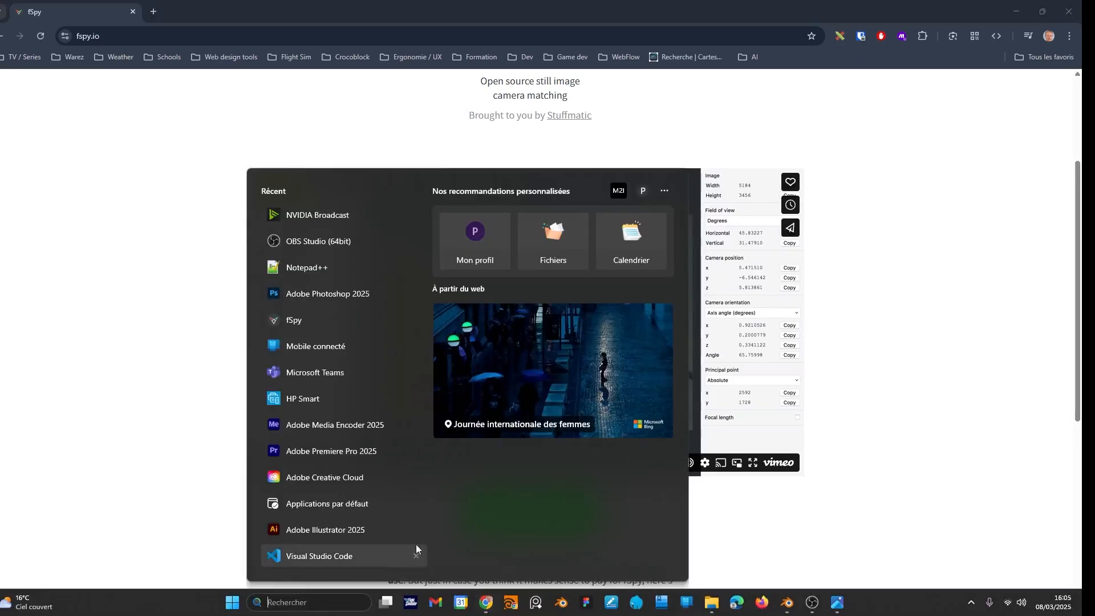
{"action": "left_click", "coordinate": [969, 398]}
{"action": "scroll", "coordinate": [805, 319], "scroll_direction": "down", "scroll_amount": 2}
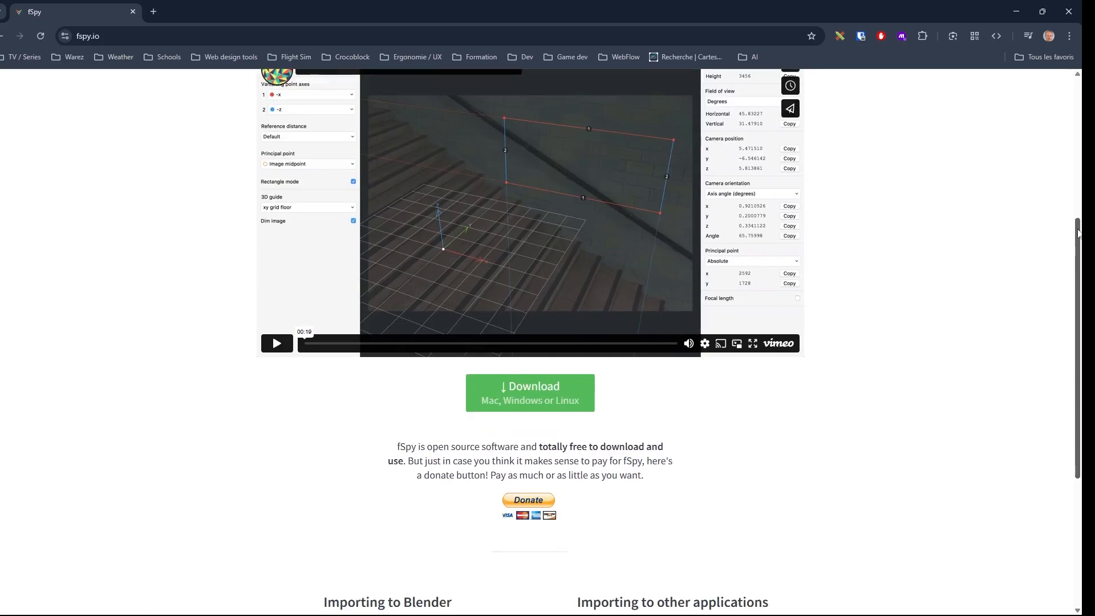
{"action": "scroll", "coordinate": [1078, 231], "scroll_direction": "up", "scroll_amount": 1}
{"action": "mouse_move", "coordinate": [352, 611]}
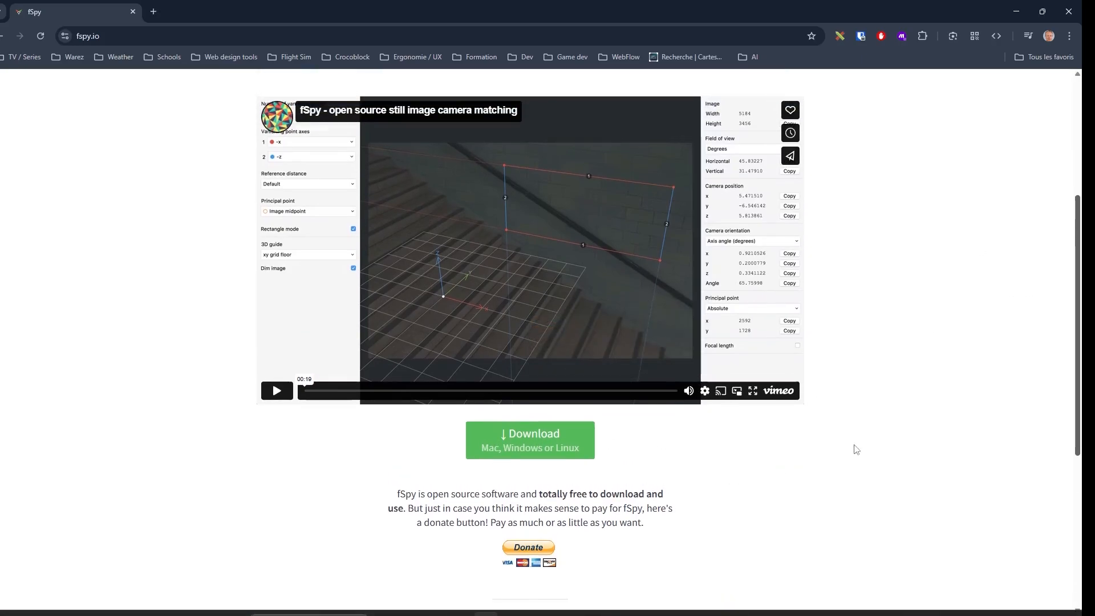
Open the GitHub repository of the official fSpy importer add-on for Blender and go to its latest release page.
{"action": "scroll", "coordinate": [884, 422], "scroll_direction": "down", "scroll_amount": 4}
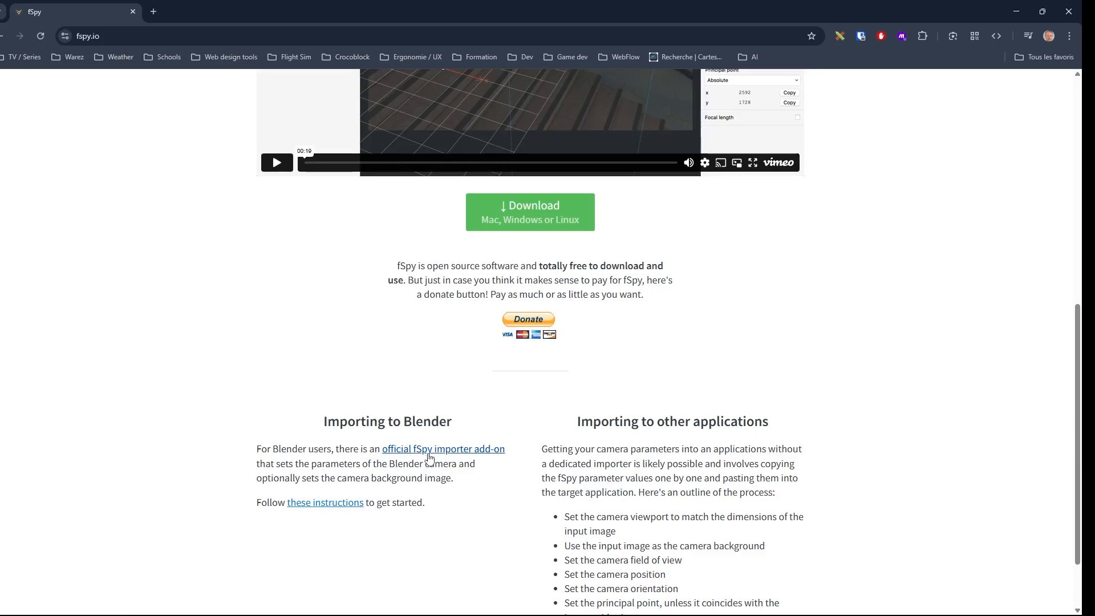
{"action": "left_click", "coordinate": [431, 450]}
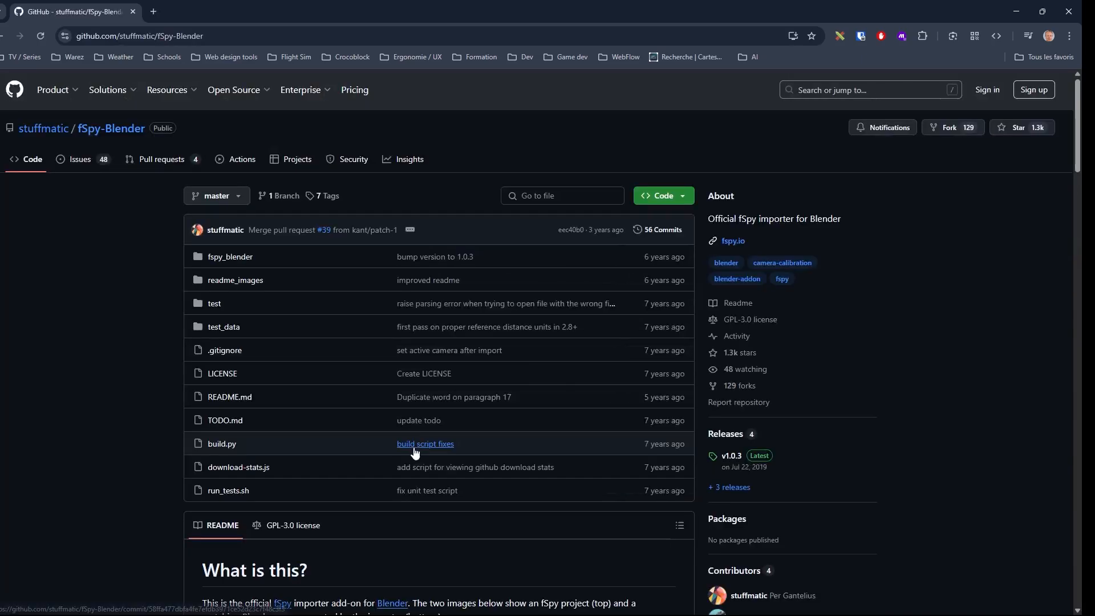
{"action": "scroll", "coordinate": [519, 349], "scroll_direction": "down", "scroll_amount": 2}
{"action": "scroll", "coordinate": [433, 426], "scroll_direction": "down", "scroll_amount": 3}
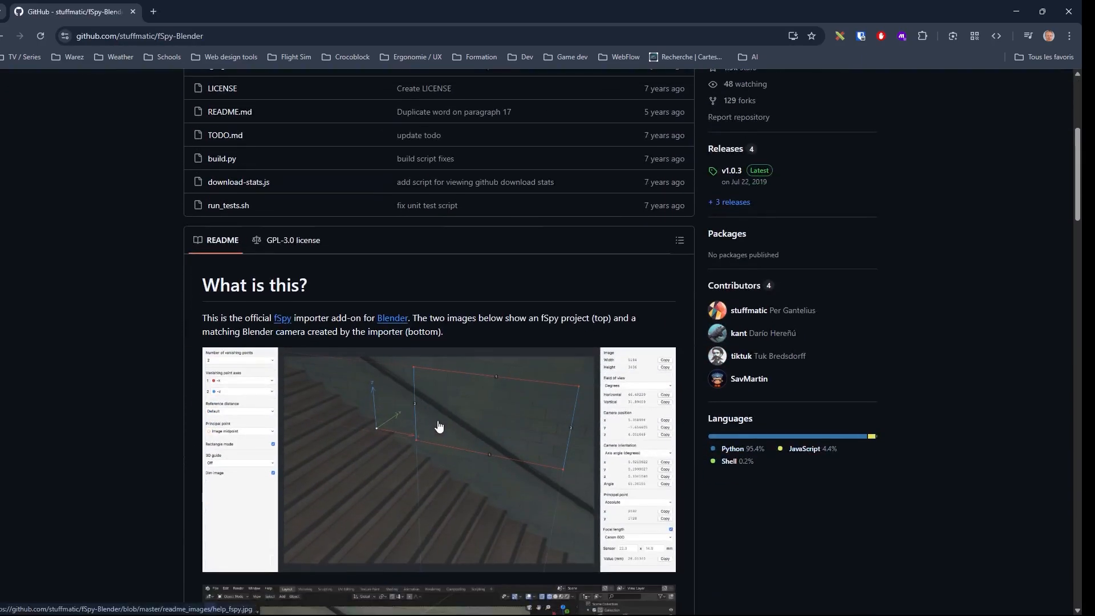
{"action": "scroll", "coordinate": [407, 429], "scroll_direction": "down", "scroll_amount": 3}
{"action": "scroll", "coordinate": [407, 429], "scroll_direction": "down", "scroll_amount": 7}
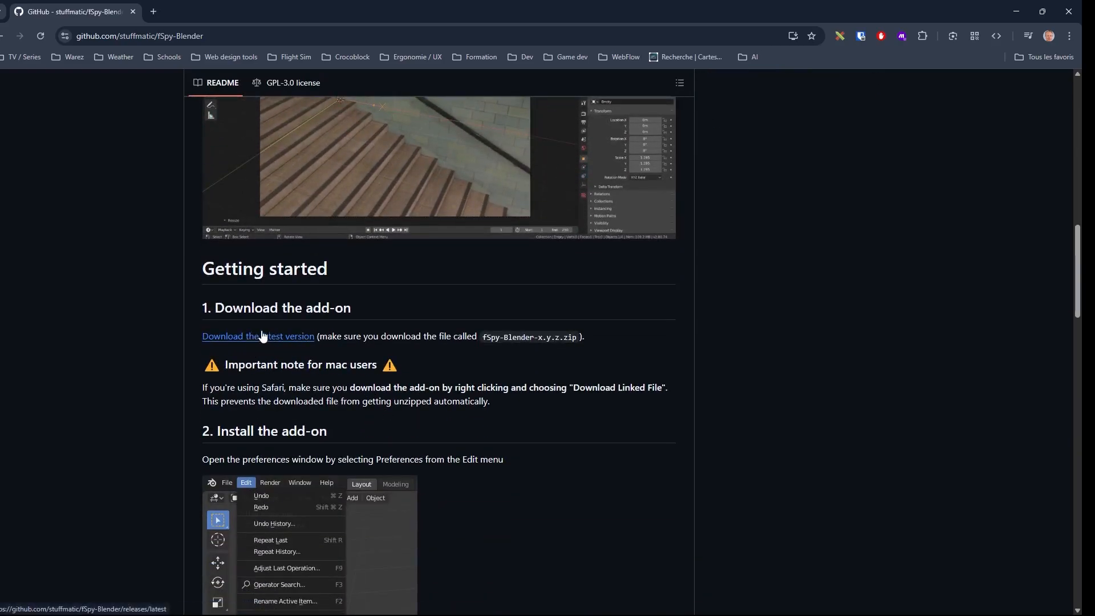
{"action": "left_click", "coordinate": [266, 342]}
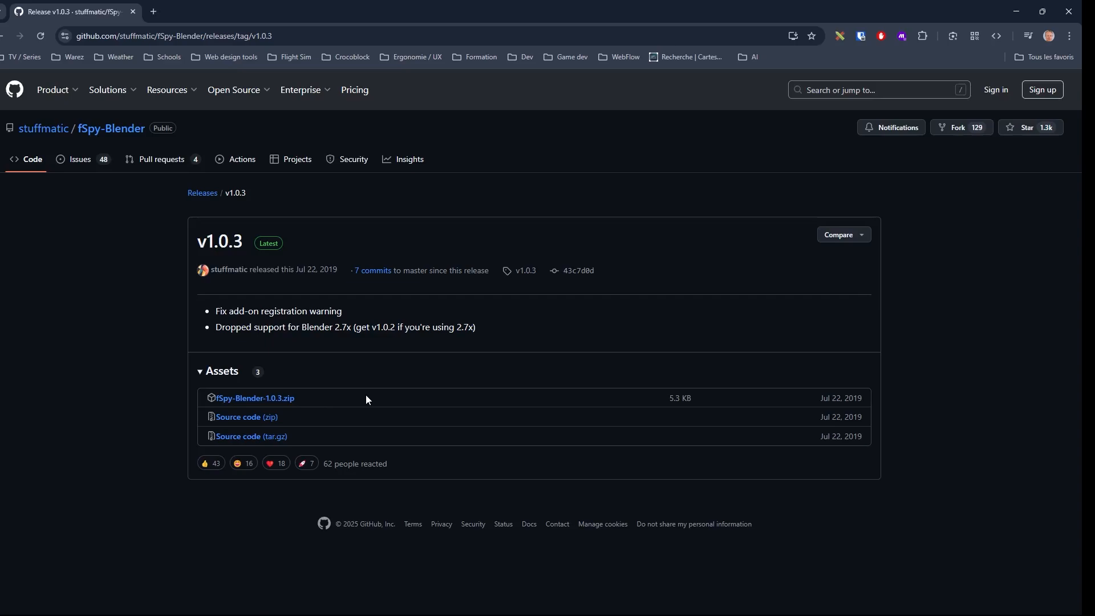
Close the street photo in the image viewer and launch fSpy.
{"action": "mouse_move", "coordinate": [548, 614]}
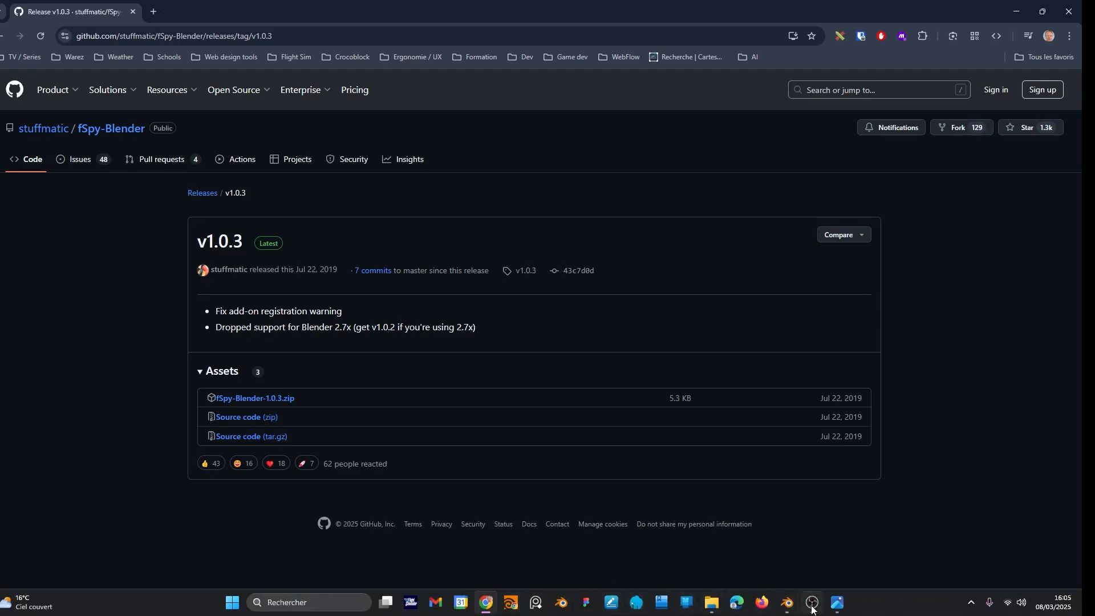
{"action": "left_click", "coordinate": [838, 602]}
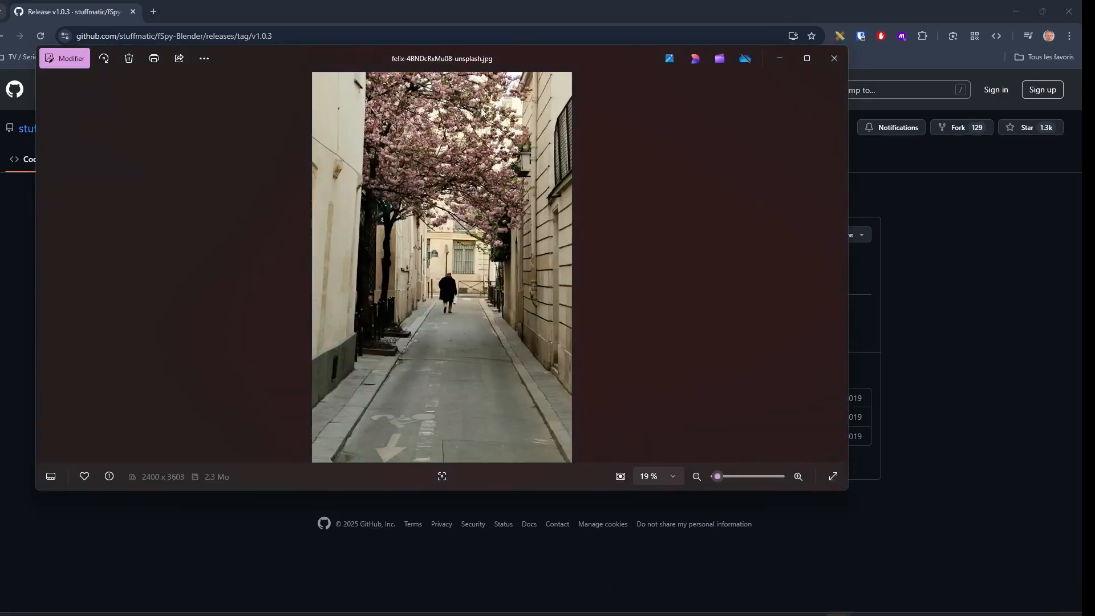
{"action": "left_click", "coordinate": [835, 59]}
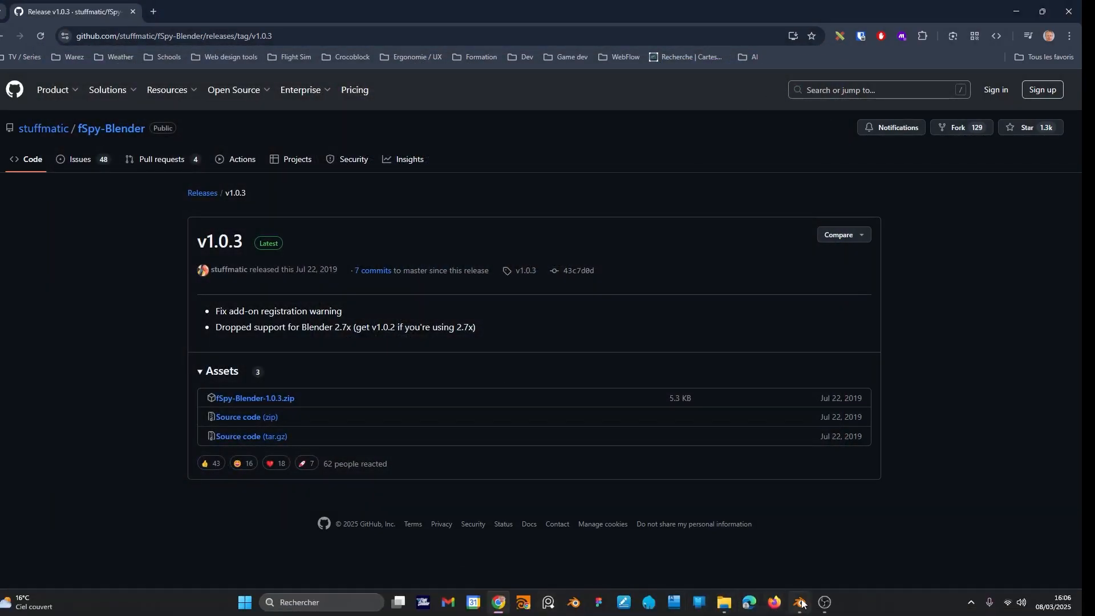
{"action": "key", "text": "super"}
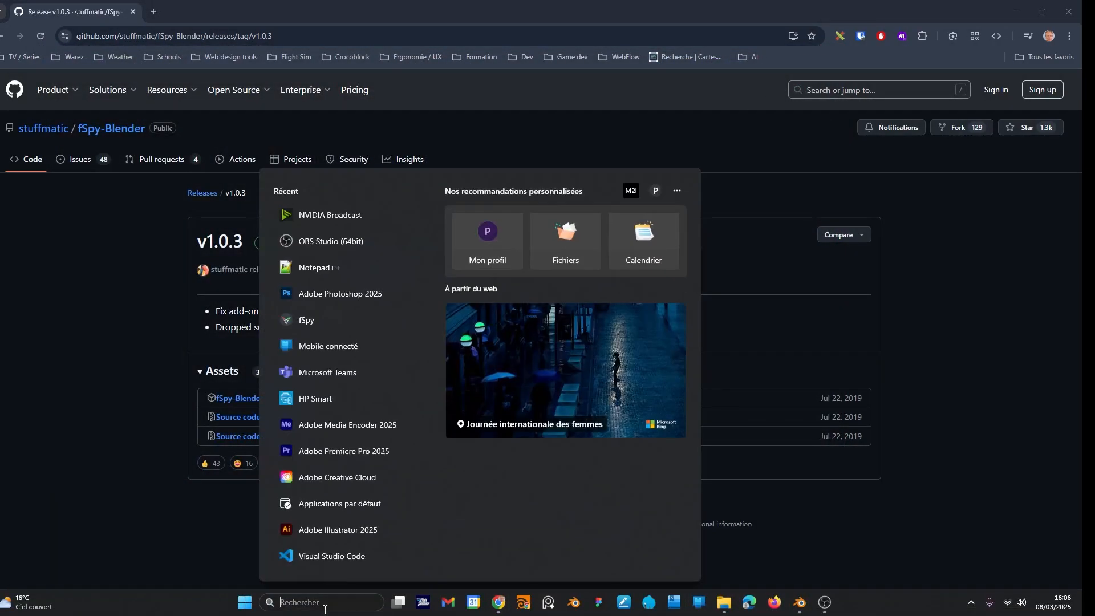
{"action": "left_click", "coordinate": [314, 320]}
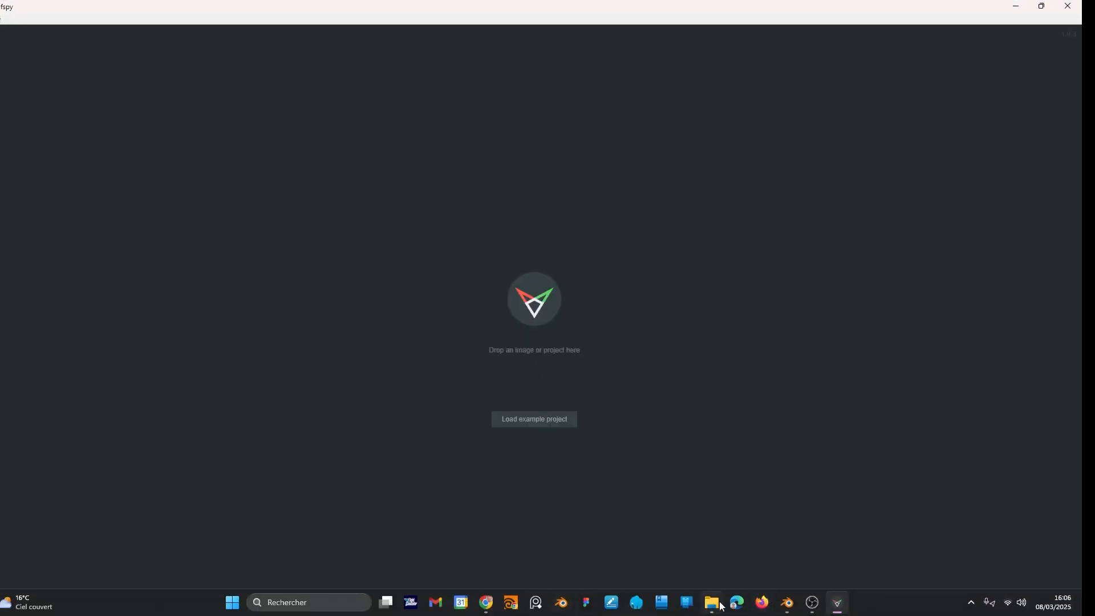
Load felix-4BNDcRxMu08-unsplash.jpg from the Camera Mapping folder into fSpy as a new project.
{"action": "left_click", "coordinate": [721, 606]}
{"action": "left_click_drag", "start_coordinate": [572, 22], "coordinate": [870, 156]}
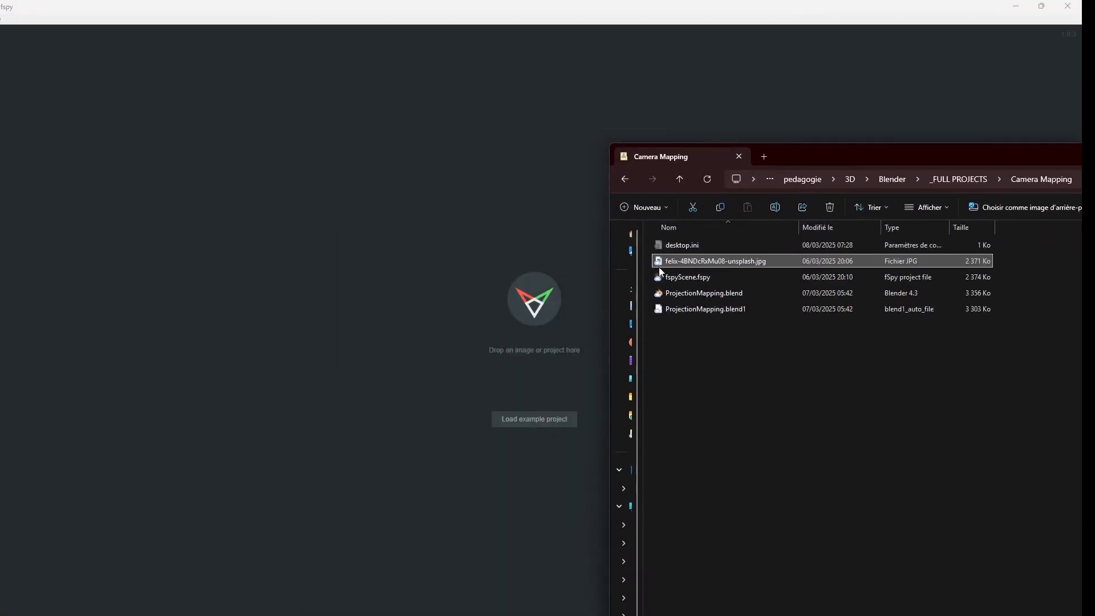
{"action": "left_click_drag", "start_coordinate": [659, 267], "coordinate": [380, 306]}
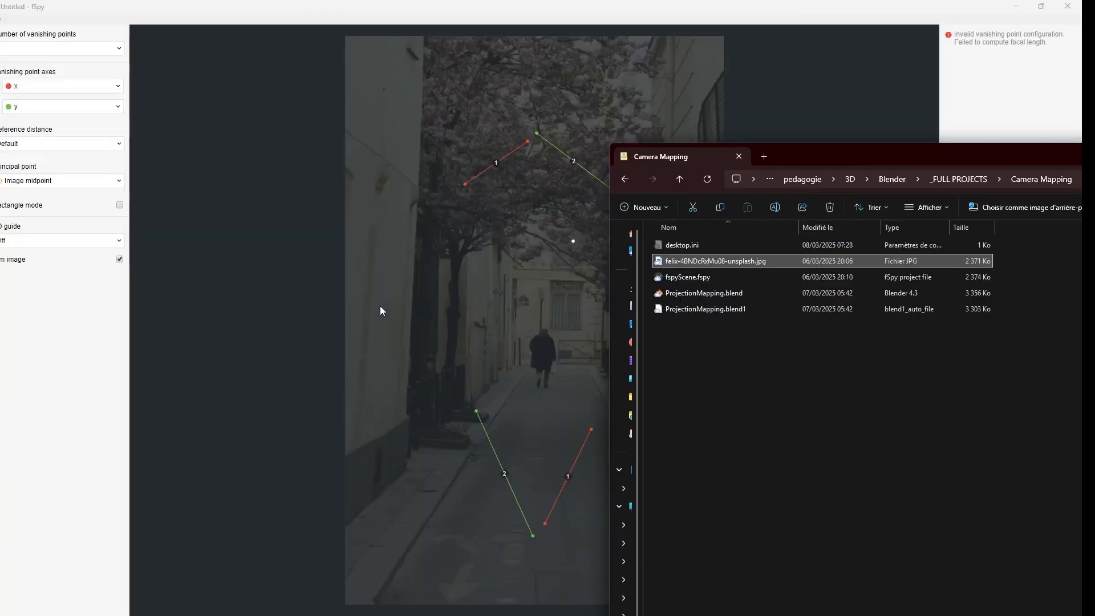
{"action": "left_click", "coordinate": [690, 76]}
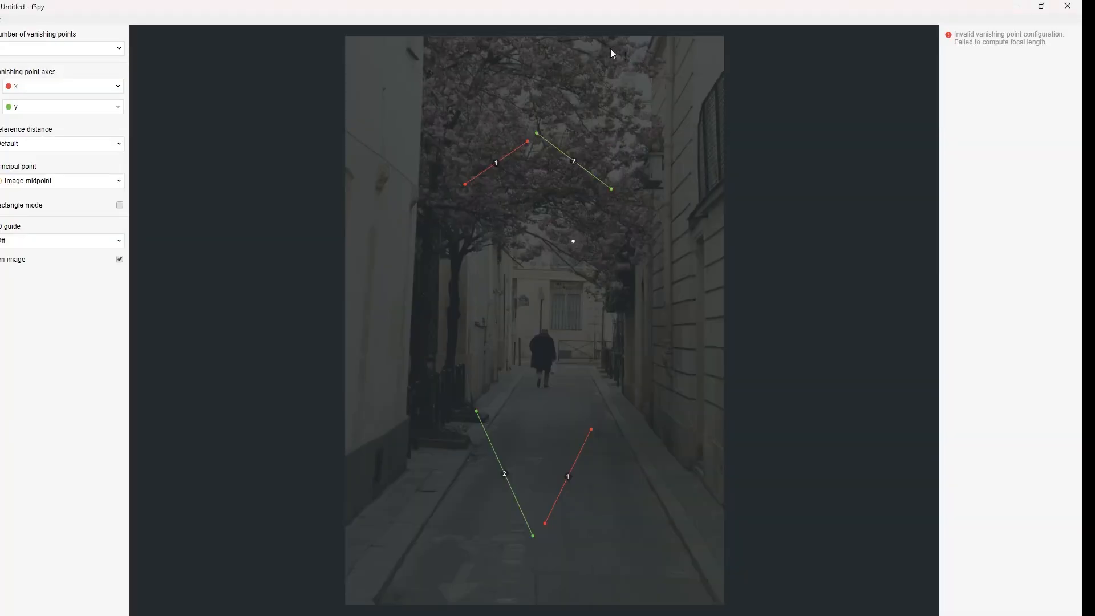
Compare the street photo with image dimming off and on, leaving the image dimmed.
{"action": "left_click", "coordinate": [120, 260]}
{"action": "left_click", "coordinate": [119, 261]}
{"action": "left_click", "coordinate": [119, 261]}
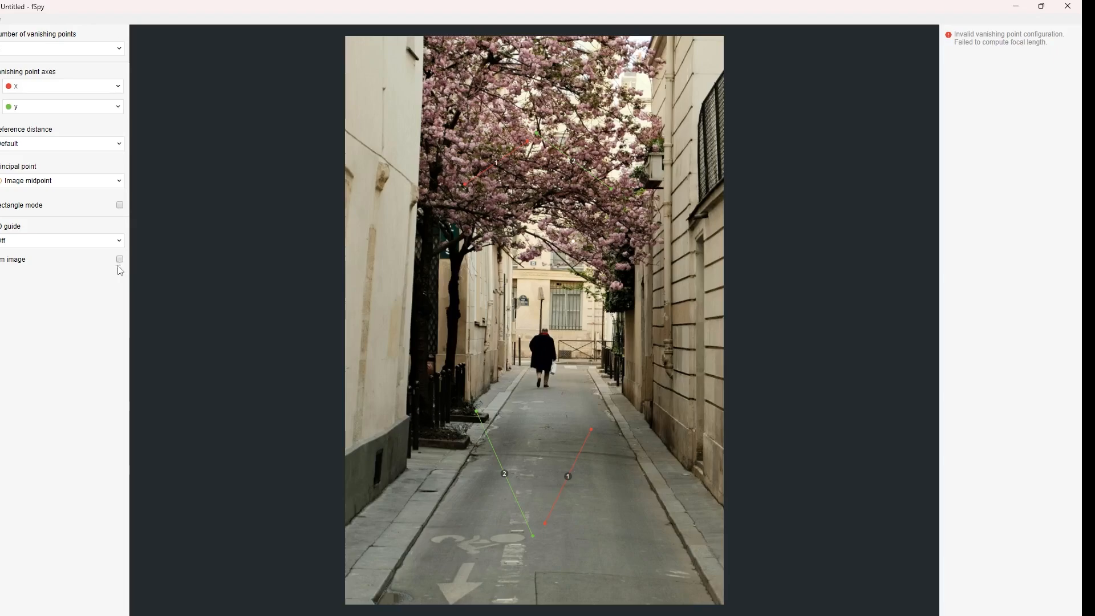
{"action": "left_click", "coordinate": [120, 261]}
{"action": "left_click", "coordinate": [120, 260]}
{"action": "left_click", "coordinate": [120, 260]}
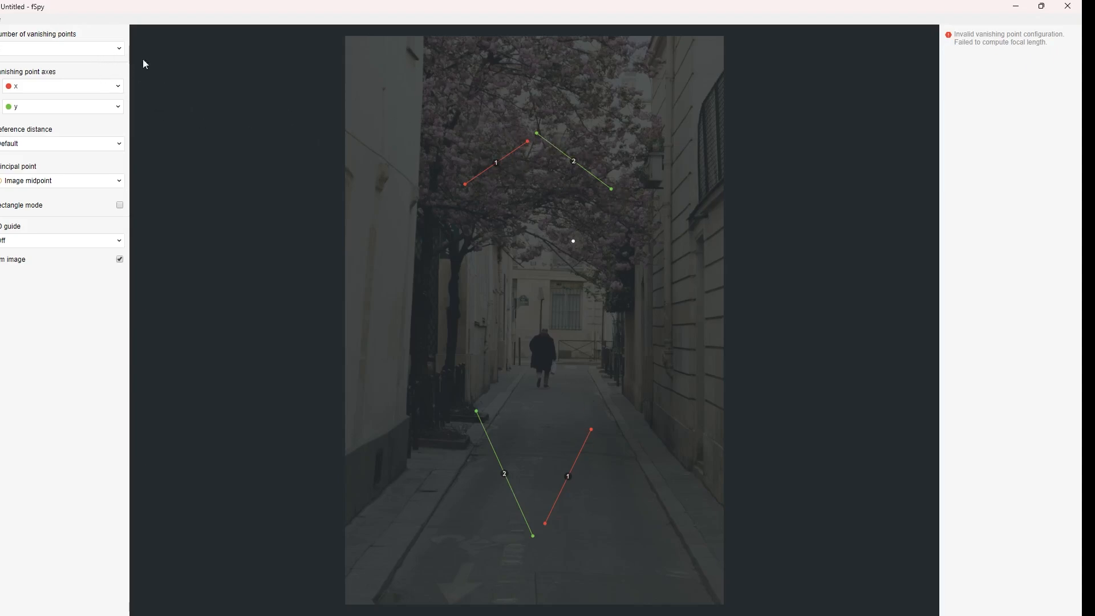
Try the single vanishing point mode, and return the project to two vanishing points.
{"action": "left_click", "coordinate": [98, 51]}
{"action": "left_click", "coordinate": [40, 69]}
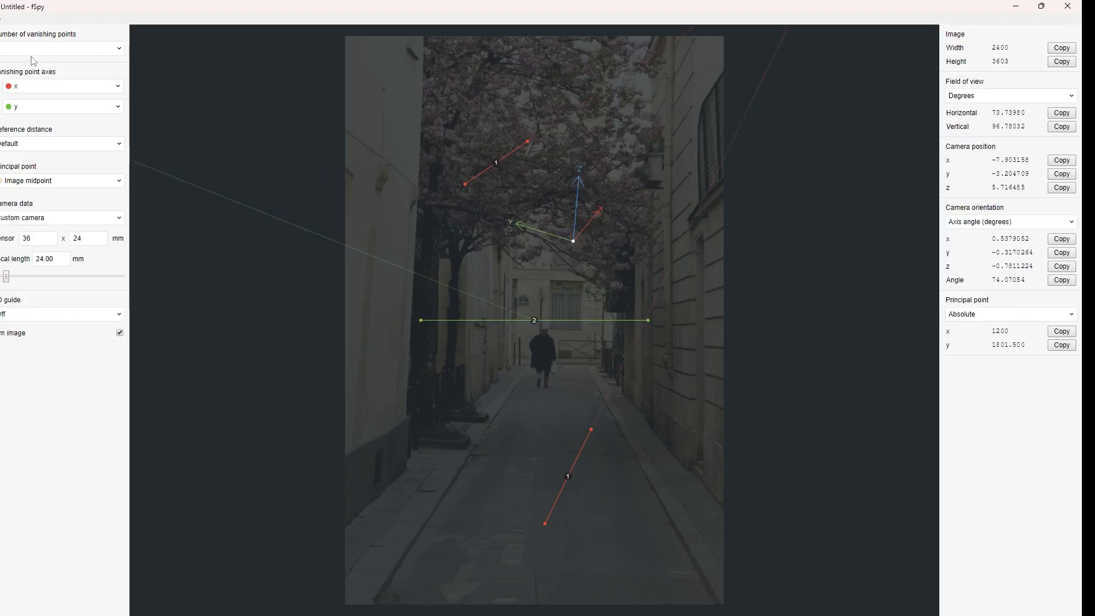
{"action": "left_click", "coordinate": [44, 51]}
{"action": "left_click", "coordinate": [27, 79]}
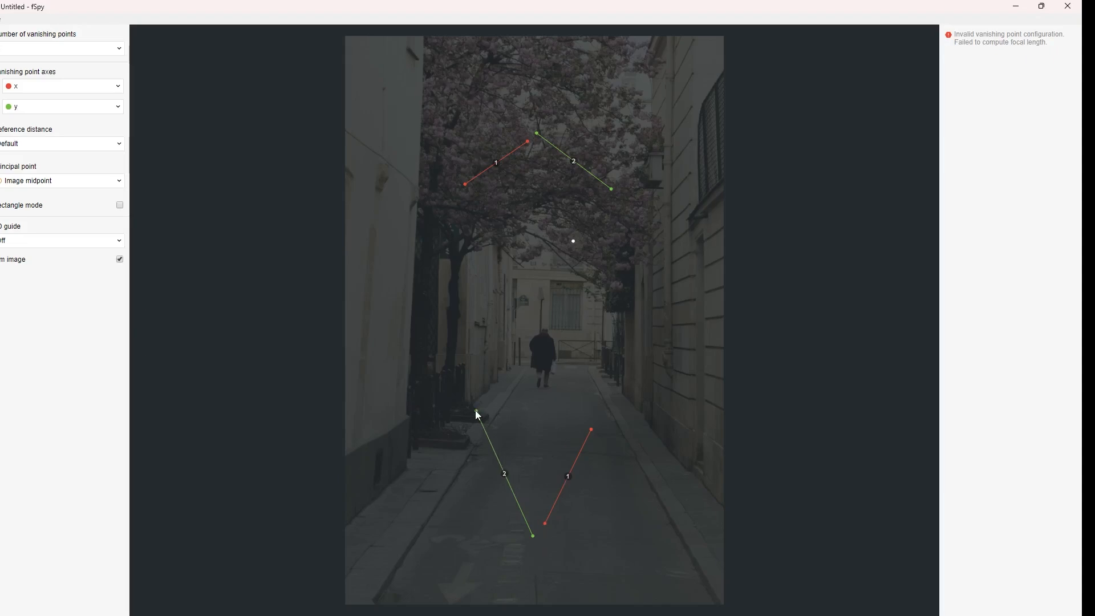
Align the two green y-axis lines with the left and right kerbs of the street.
{"action": "left_click_drag", "start_coordinate": [477, 411], "coordinate": [522, 375]}
{"action": "left_click_drag", "start_coordinate": [532, 536], "coordinate": [390, 550]}
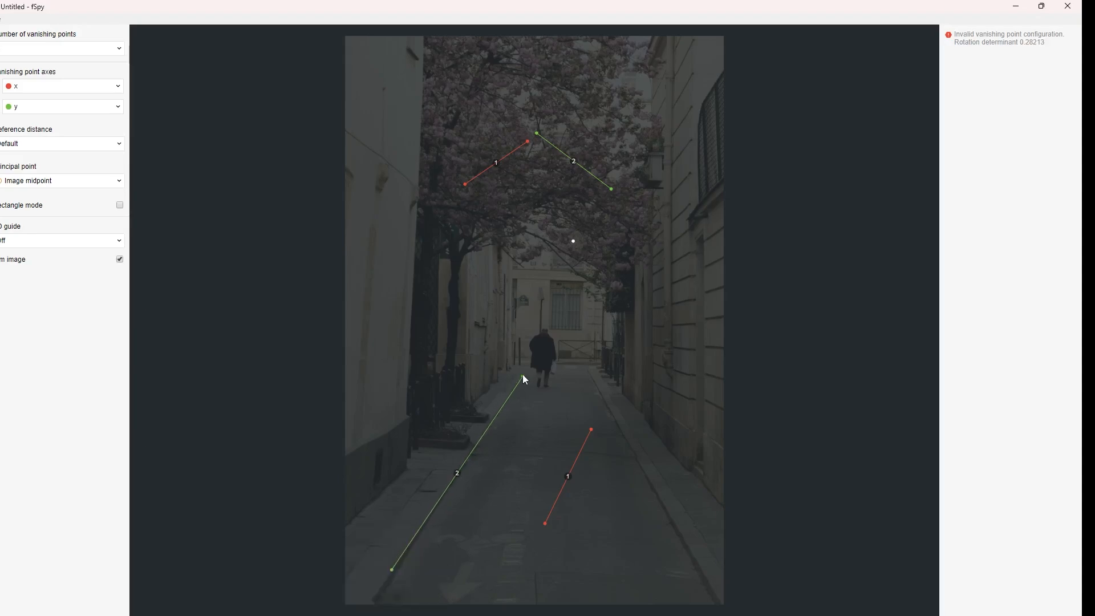
{"action": "left_click_drag", "start_coordinate": [522, 374], "coordinate": [516, 337]}
{"action": "left_click_drag", "start_coordinate": [612, 189], "coordinate": [719, 561]}
{"action": "left_click_drag", "start_coordinate": [538, 135], "coordinate": [610, 380]}
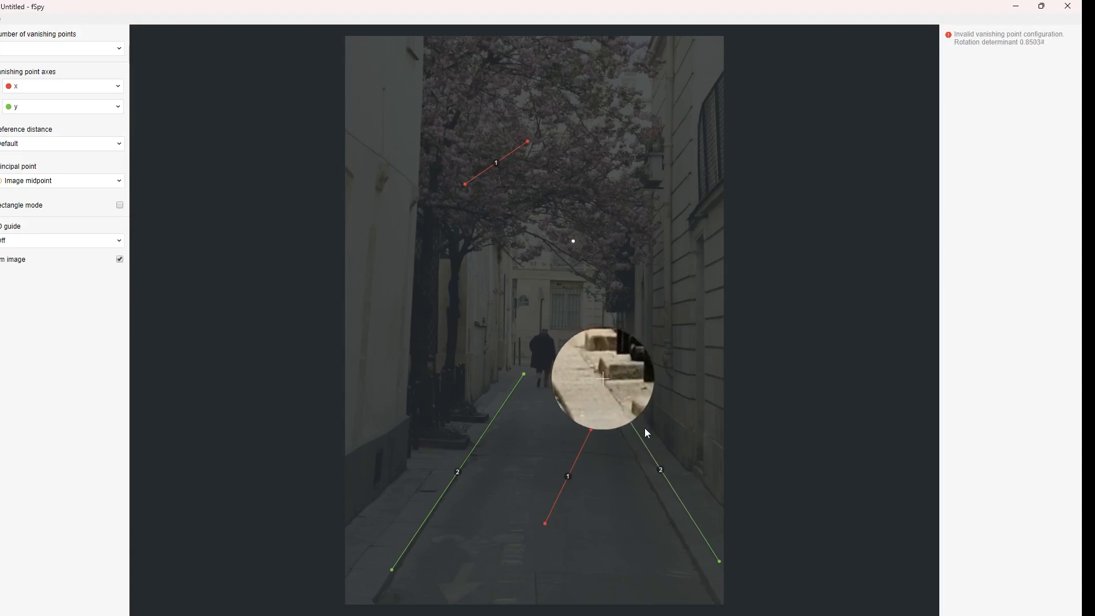
{"action": "mouse_move", "coordinate": [684, 460]}
{"action": "left_mouse_down", "text": "shift"}
{"action": "mouse_move", "coordinate": [735, 479]}
{"action": "mouse_move", "coordinate": [711, 502]}
{"action": "mouse_move", "coordinate": [680, 450]}
{"action": "mouse_move", "coordinate": [711, 477]}
{"action": "mouse_move", "coordinate": [684, 467]}
{"action": "mouse_move", "coordinate": [688, 475]}
{"action": "left_mouse_up", "text": "shift"}
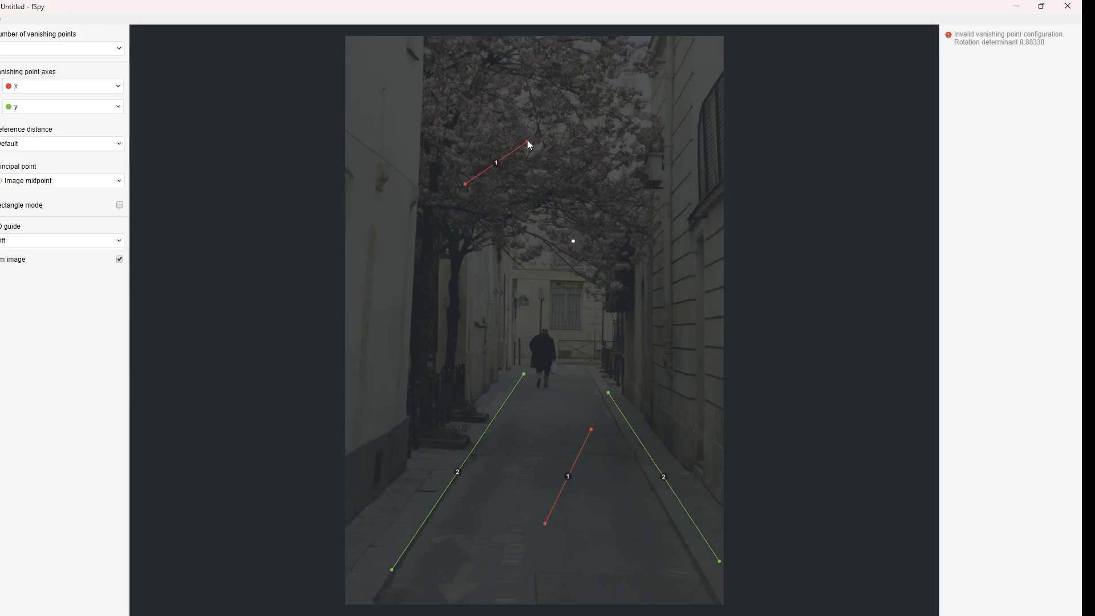
Place the two red x-axis lines across the end of the street, one along the facade above the window and one at its base.
{"action": "left_click_drag", "start_coordinate": [527, 140], "coordinate": [581, 266]}
{"action": "left_click_drag", "start_coordinate": [465, 183], "coordinate": [516, 285]}
{"action": "left_click_drag", "start_coordinate": [591, 427], "coordinate": [600, 364]}
{"action": "left_click_drag", "start_coordinate": [546, 525], "coordinate": [553, 361]}
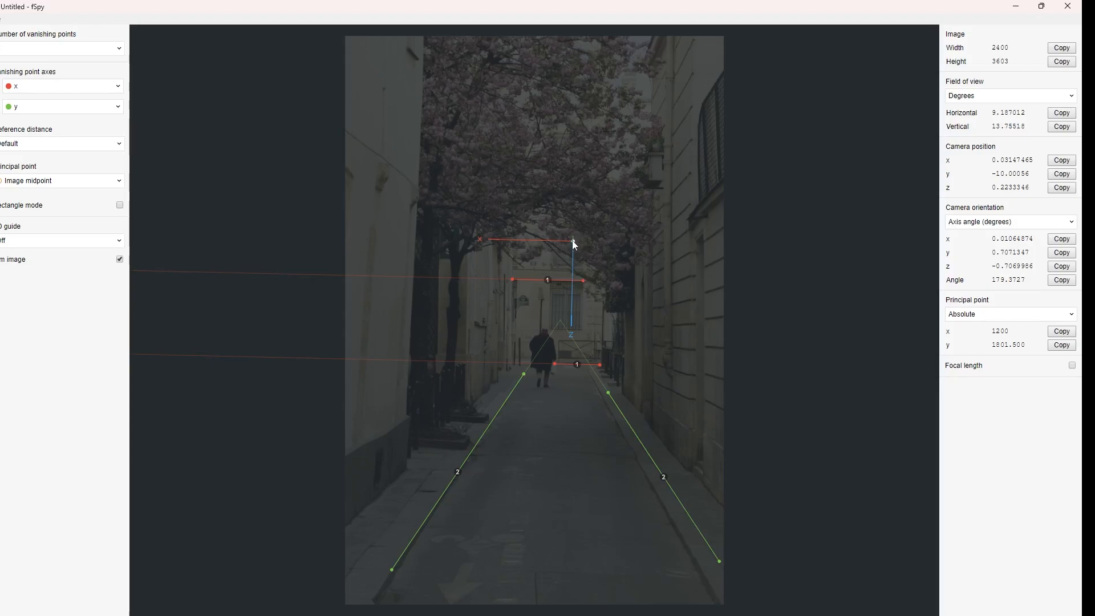
Move the origin onto the road surface and extend the lower red x-axis line to the left side of the street's end.
{"action": "left_click_drag", "start_coordinate": [574, 244], "coordinate": [564, 429]}
{"action": "left_click_drag", "start_coordinate": [553, 363], "coordinate": [517, 363]}
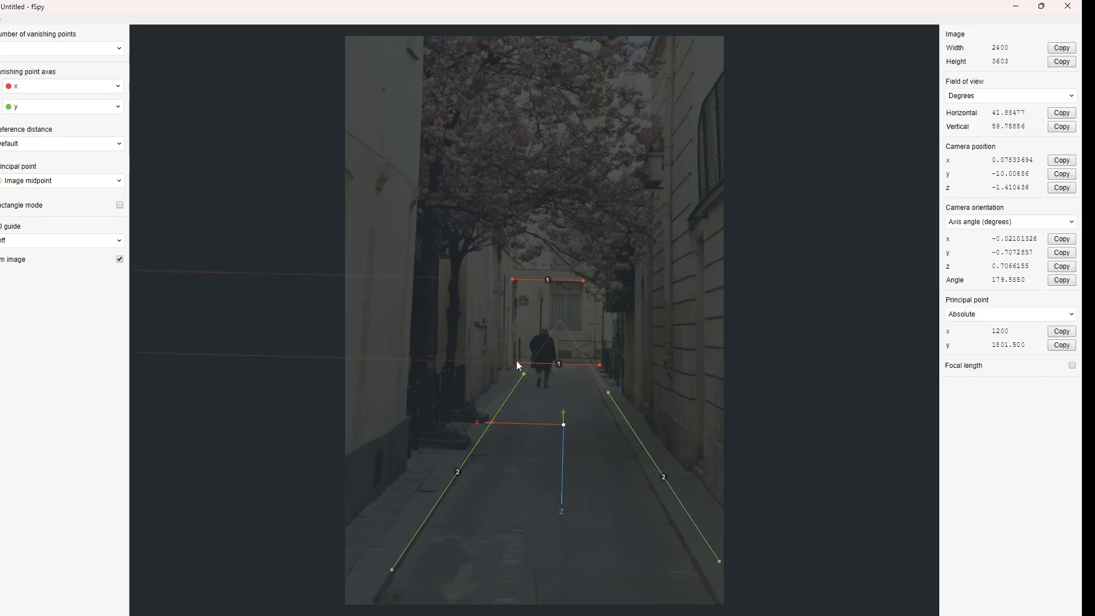
{"action": "left_click_drag", "start_coordinate": [564, 426], "coordinate": [545, 446]}
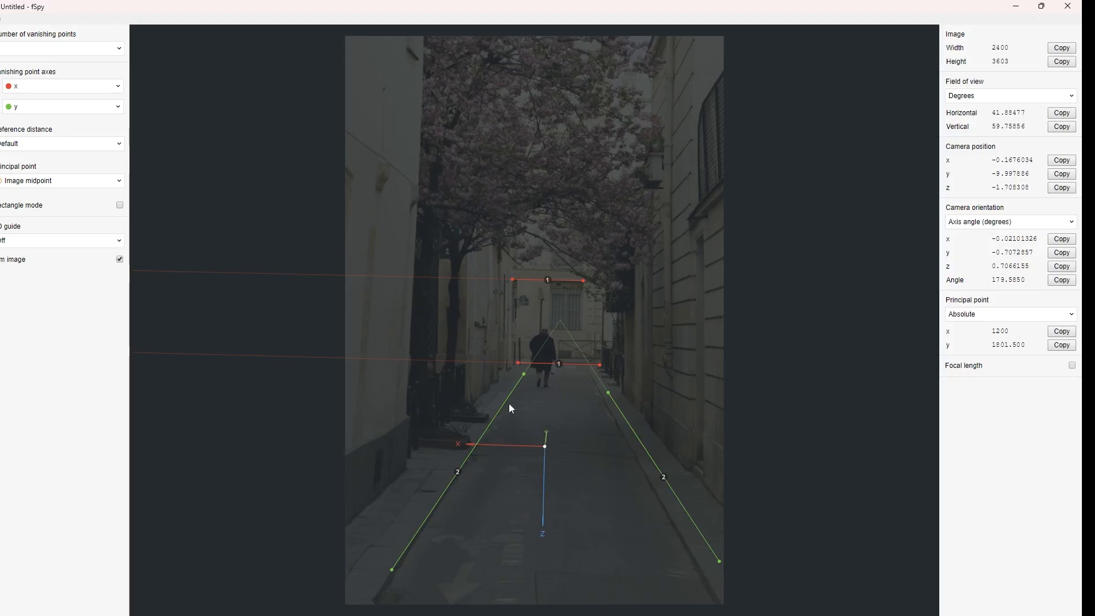
Try aligning the left green y-axis line with the upper part of the left wall, and shift the origin toward the left kerb.
{"action": "left_click_drag", "start_coordinate": [524, 374], "coordinate": [511, 256]}
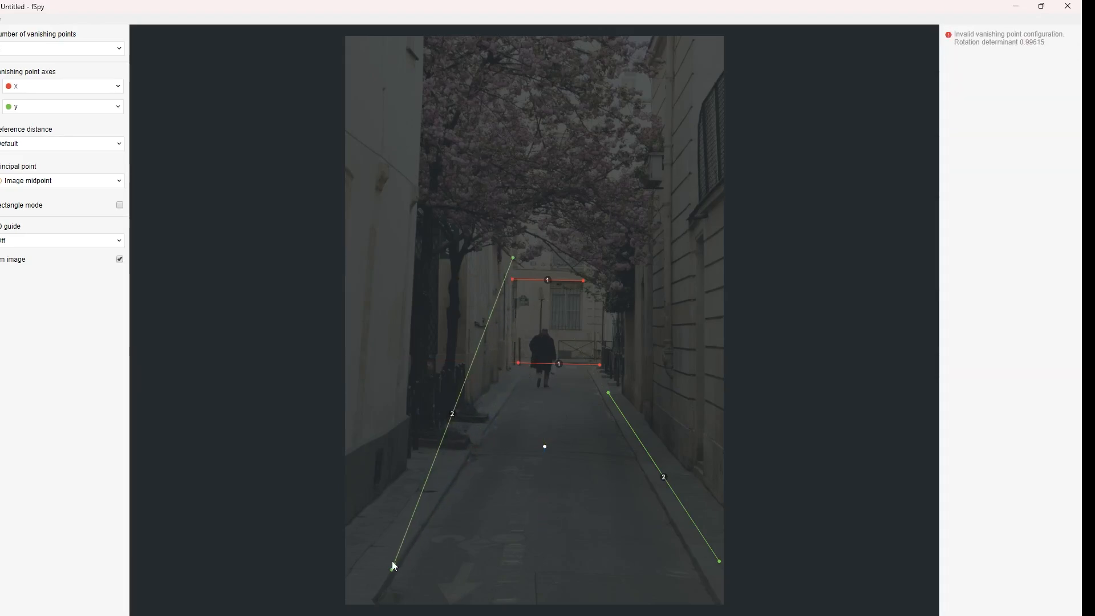
{"action": "left_click_drag", "start_coordinate": [393, 572], "coordinate": [331, 65]}
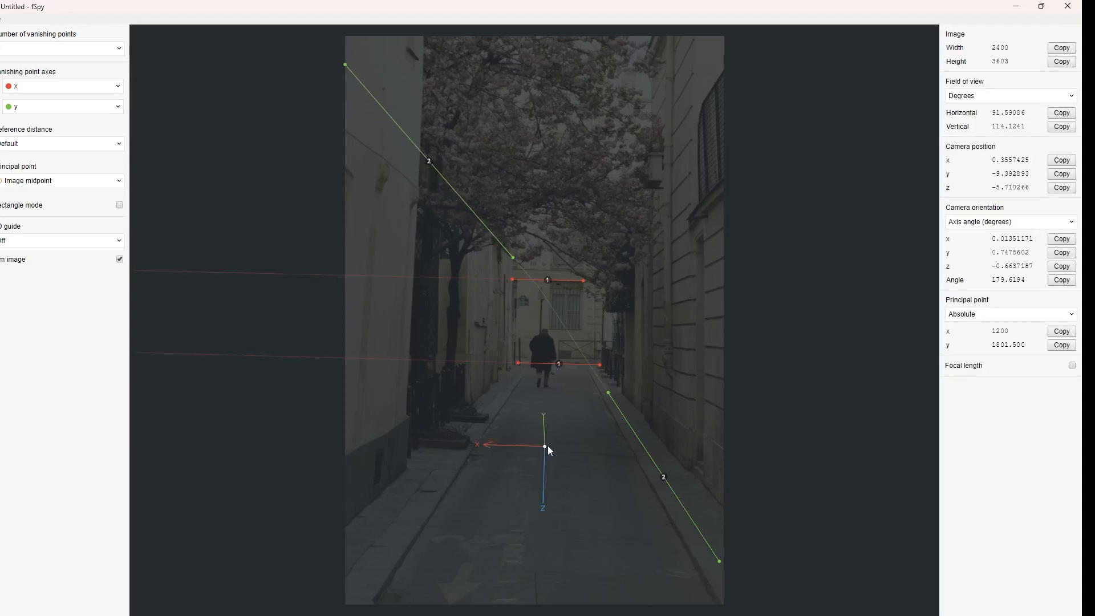
{"action": "left_click_drag", "start_coordinate": [547, 447], "coordinate": [504, 506]}
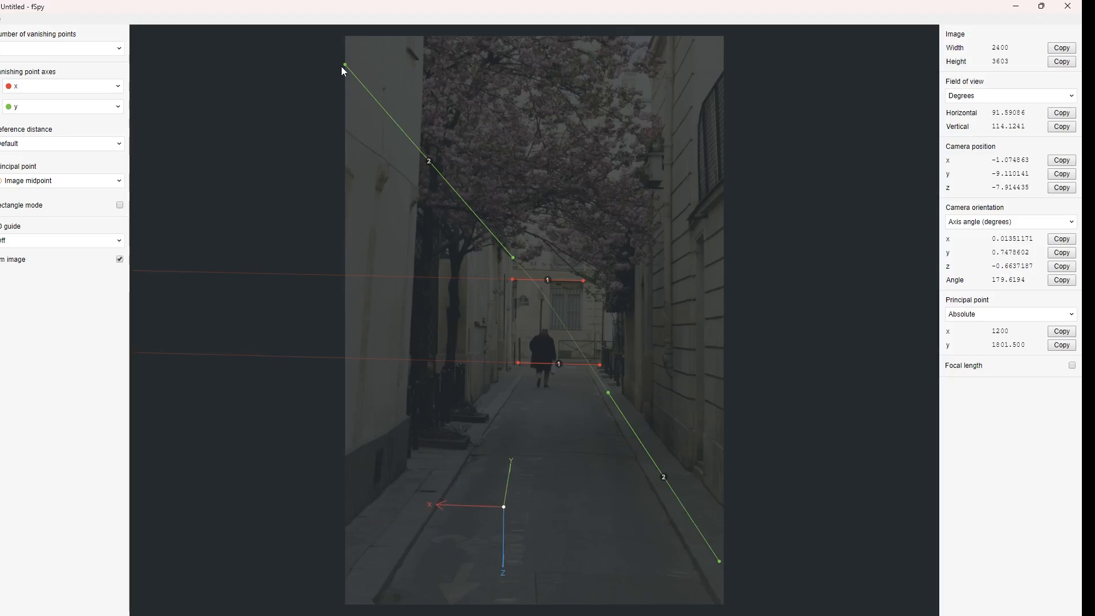
Realign the left green y-axis line with the full length of the left kerb and place the origin in the middle of the road.
{"action": "left_click_drag", "start_coordinate": [343, 64], "coordinate": [372, 598]}
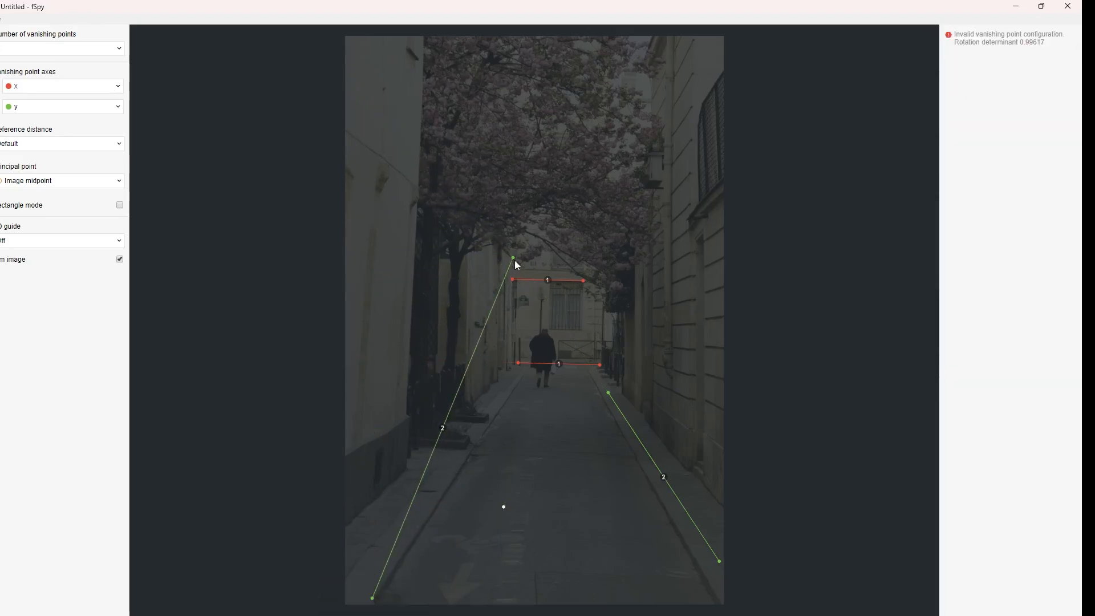
{"action": "left_click_drag", "start_coordinate": [513, 257], "coordinate": [524, 375]}
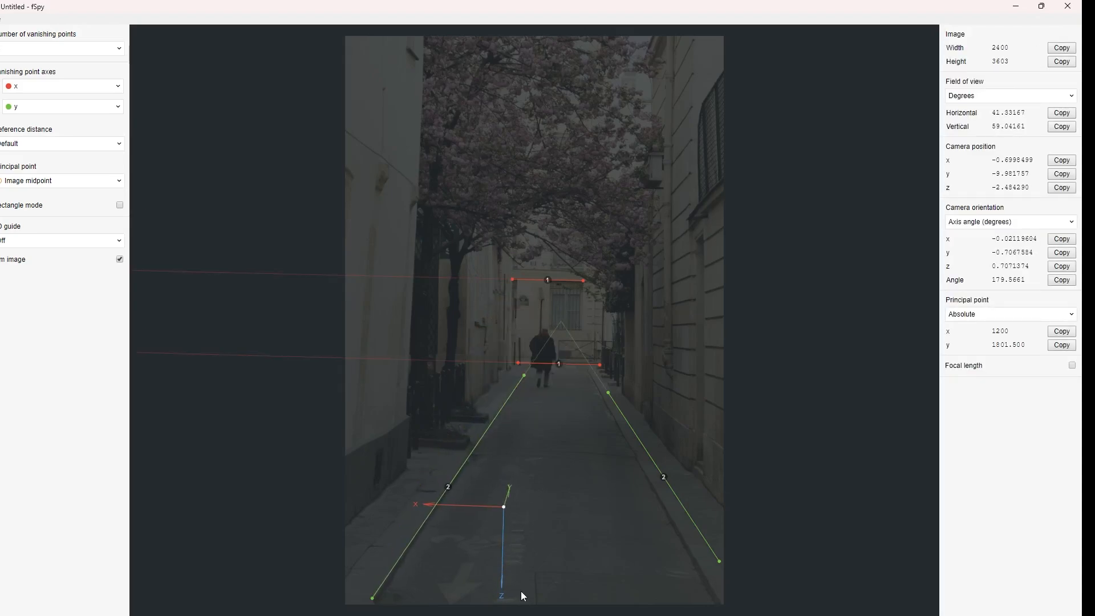
{"action": "left_click_drag", "start_coordinate": [522, 591], "coordinate": [519, 589], "text": "shift"}
{"action": "left_click_drag", "start_coordinate": [504, 507], "coordinate": [557, 494]}
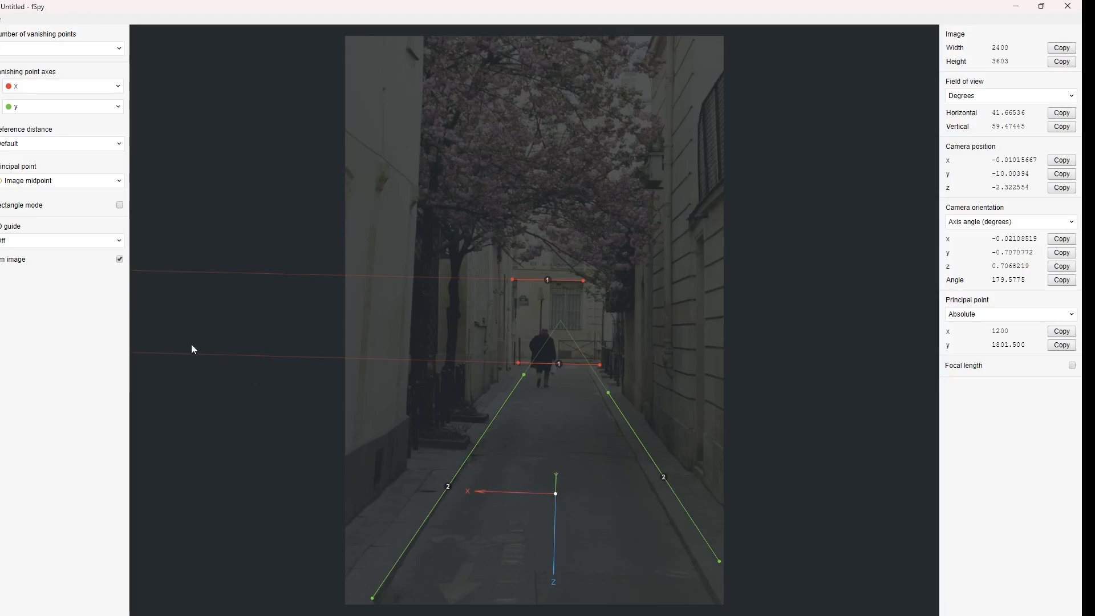
{"action": "left_click_drag", "start_coordinate": [556, 494], "coordinate": [554, 490]}
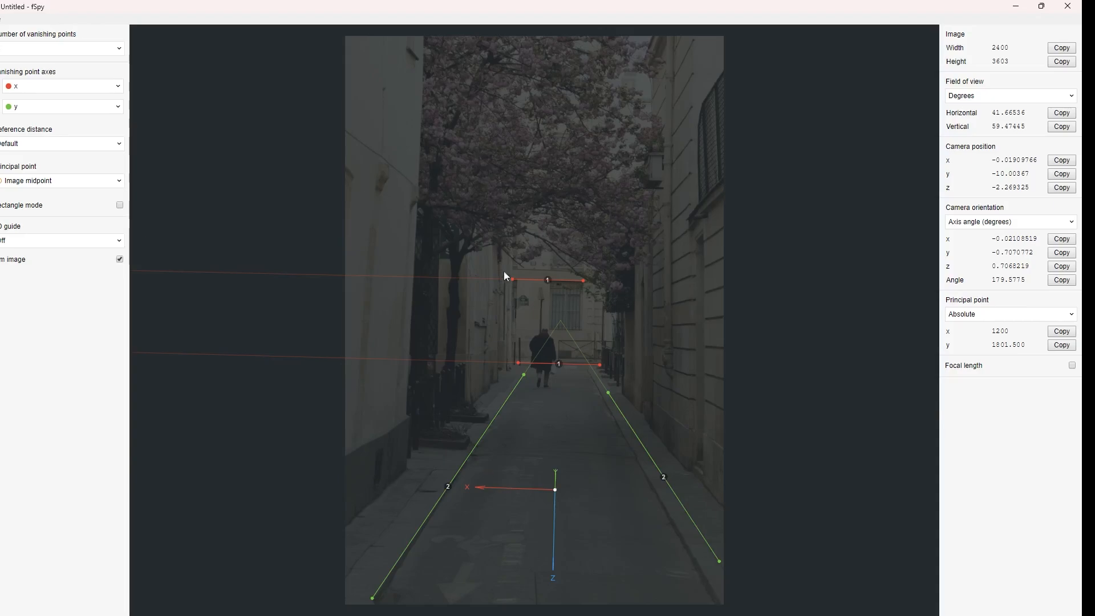
Save the project as scene1 in a new folder named Fspy on the desktop.
{"action": "left_click", "coordinate": [1, 19]}
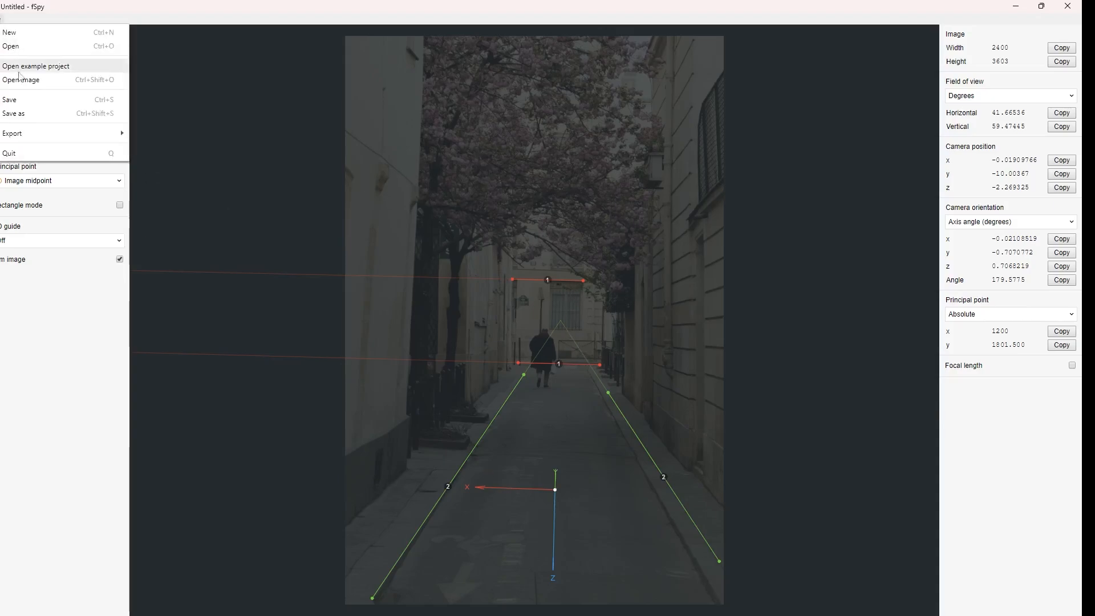
{"action": "left_click", "coordinate": [21, 114]}
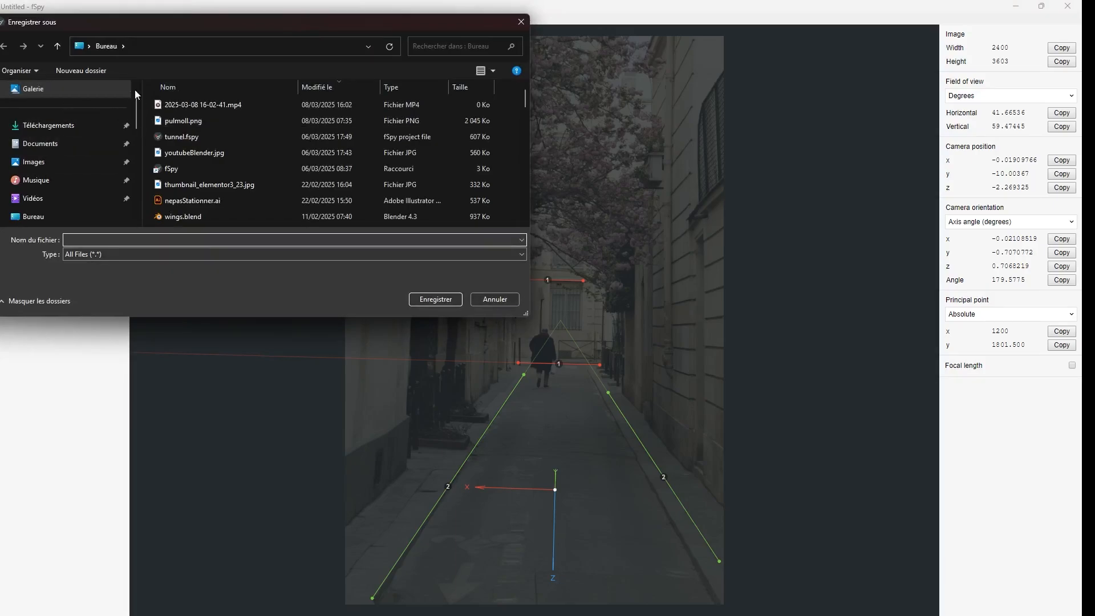
{"action": "left_click", "coordinate": [87, 69]}
{"action": "type", "text": "Fspy"}
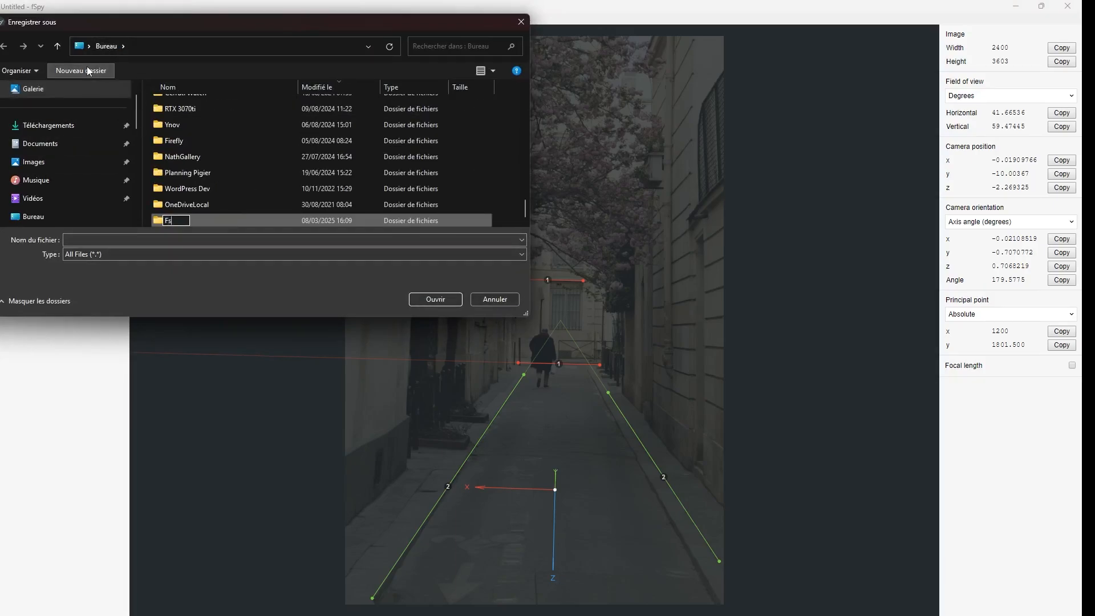
{"action": "key", "text": "Return"}
{"action": "key", "text": "Return"}
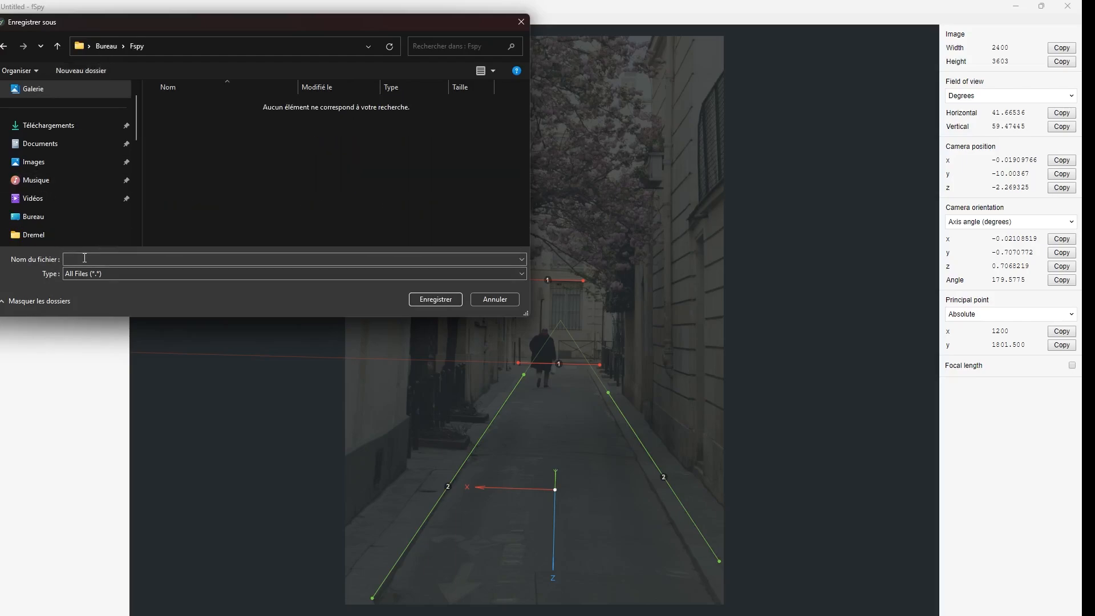
{"action": "left_click", "coordinate": [84, 259]}
{"action": "type", "text": "scene1"}
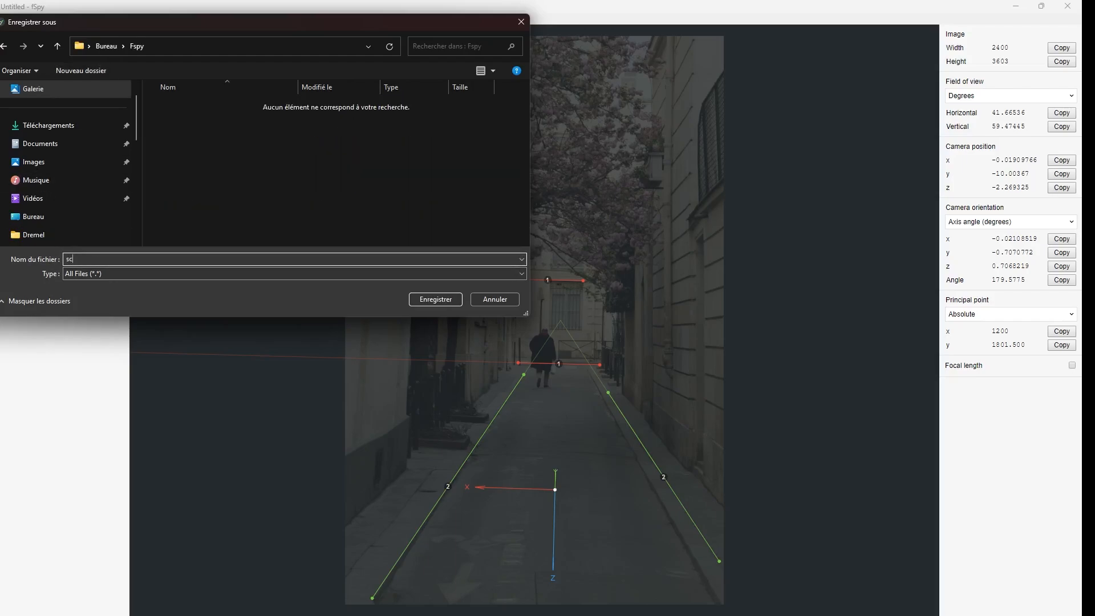
{"action": "left_click", "coordinate": [433, 299]}
Switch to Blender and start a new file without saving the changes to ProjectionMapping.blend.
{"action": "mouse_move", "coordinate": [565, 613]}
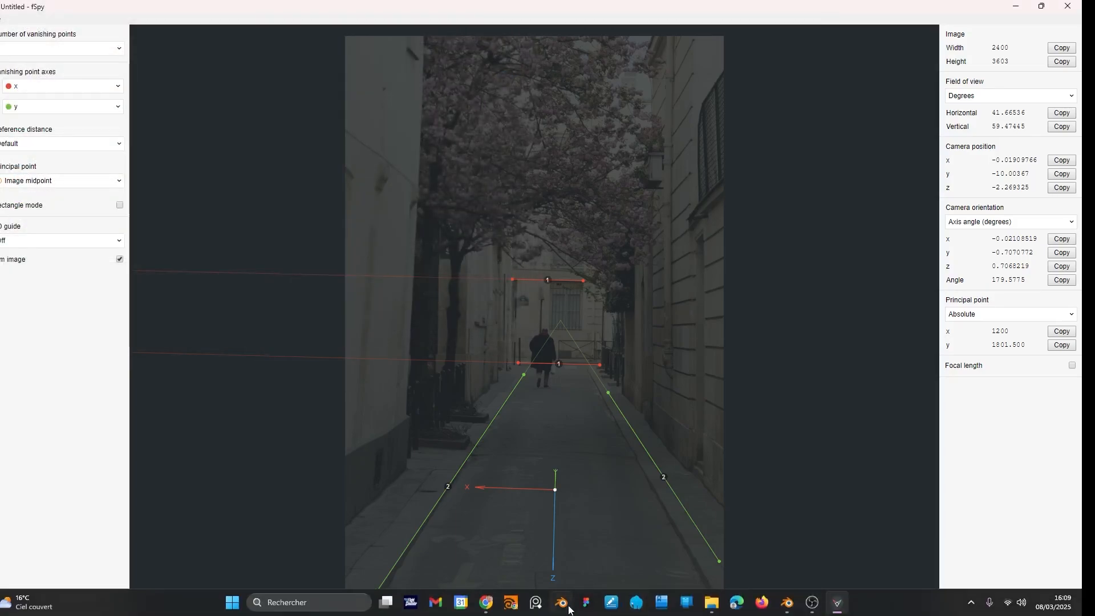
{"action": "left_click", "coordinate": [782, 603]}
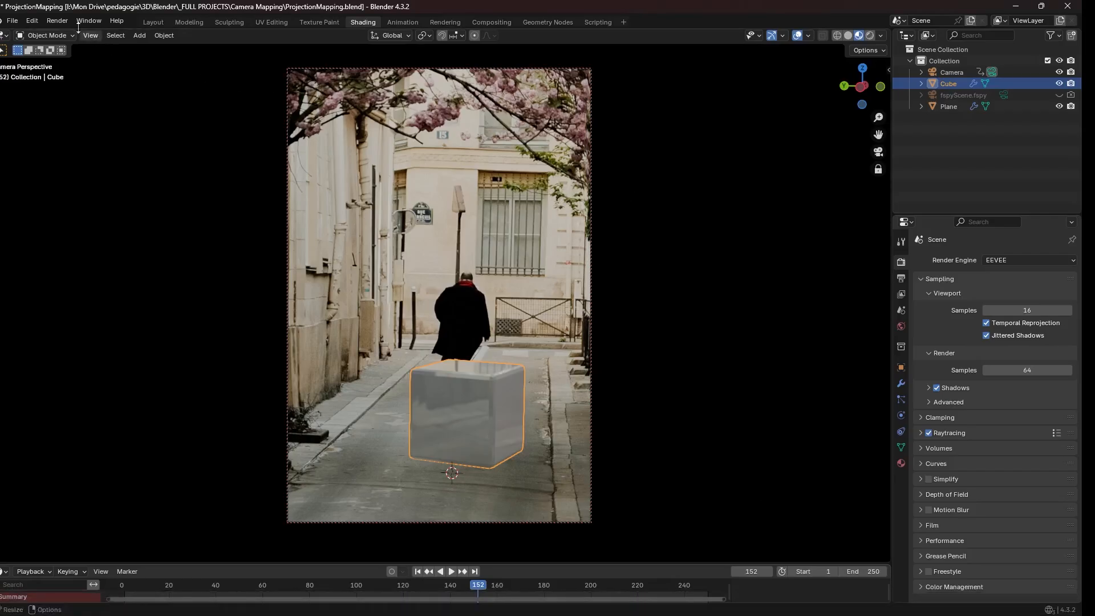
{"action": "left_click", "coordinate": [13, 20]}
{"action": "mouse_move", "coordinate": [37, 30]}
{"action": "left_click", "coordinate": [165, 34]}
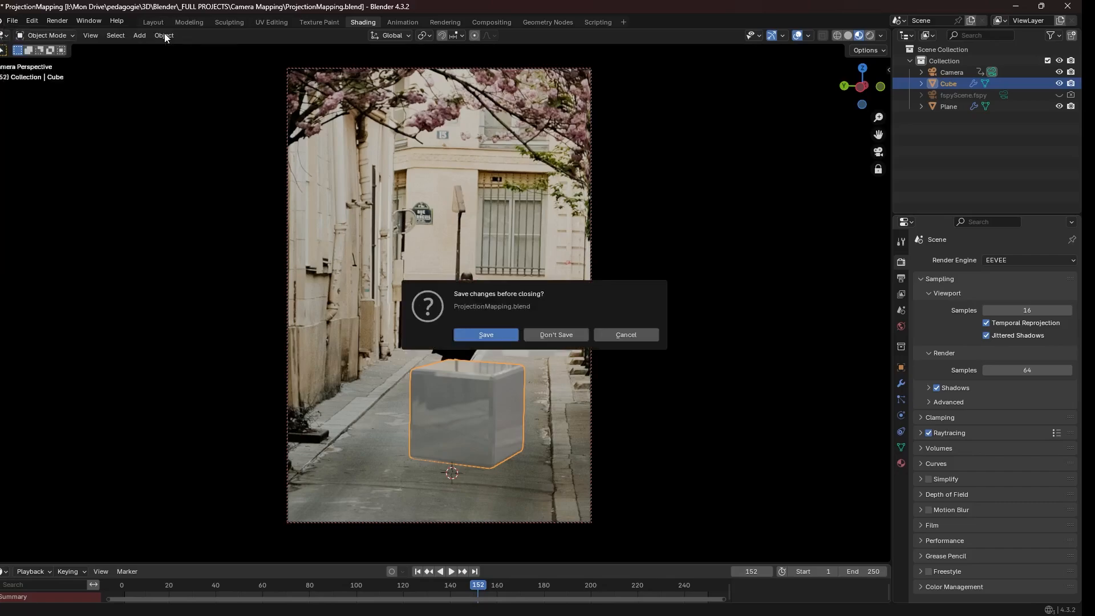
{"action": "left_click", "coordinate": [577, 334]}
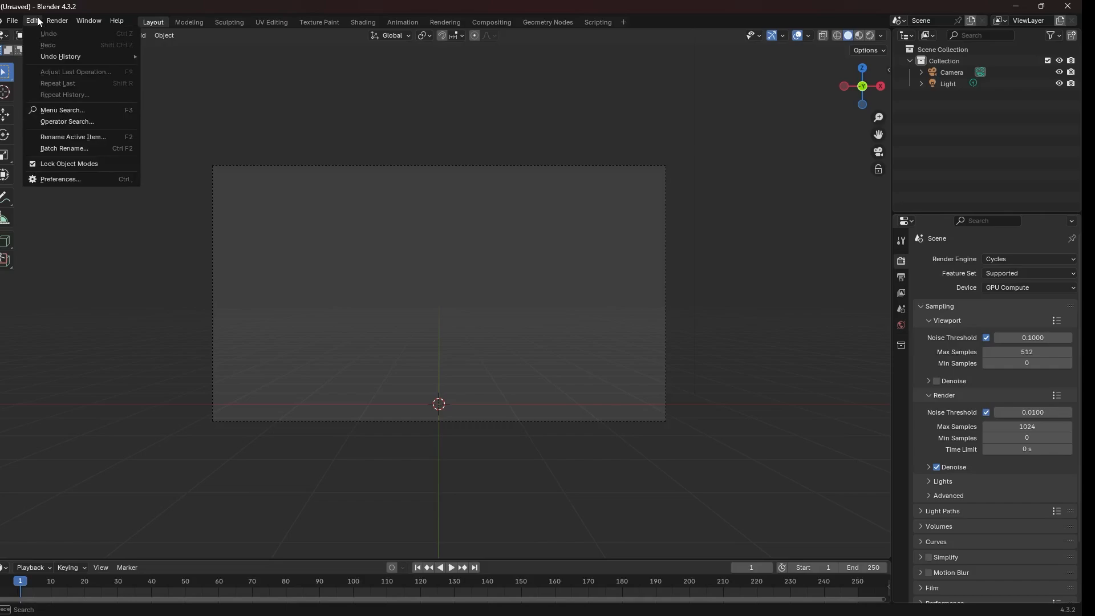
Open the add-on preferences, bring up the dialog for installing an add-on from disk, and cancel it.
{"action": "left_click", "coordinate": [62, 179]}
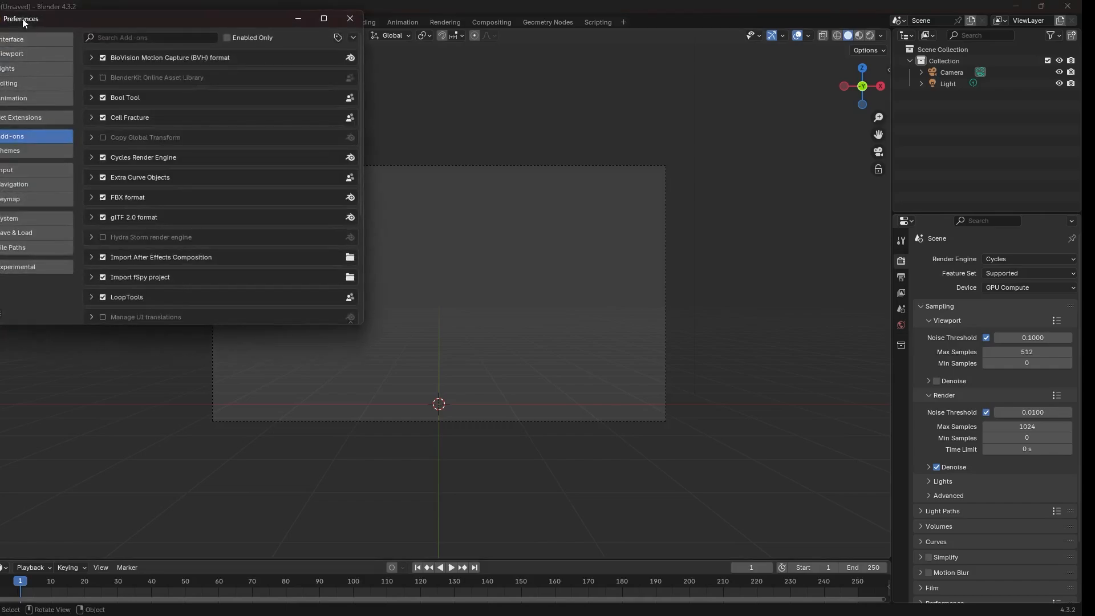
{"action": "left_click_drag", "start_coordinate": [53, 24], "coordinate": [118, 132]}
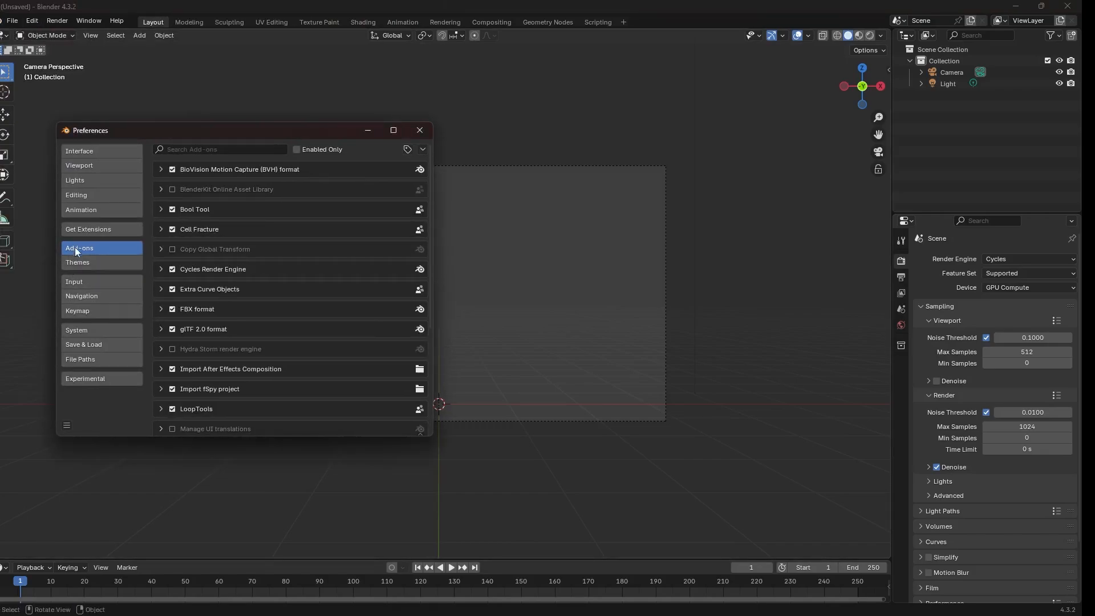
{"action": "left_click", "coordinate": [423, 150]}
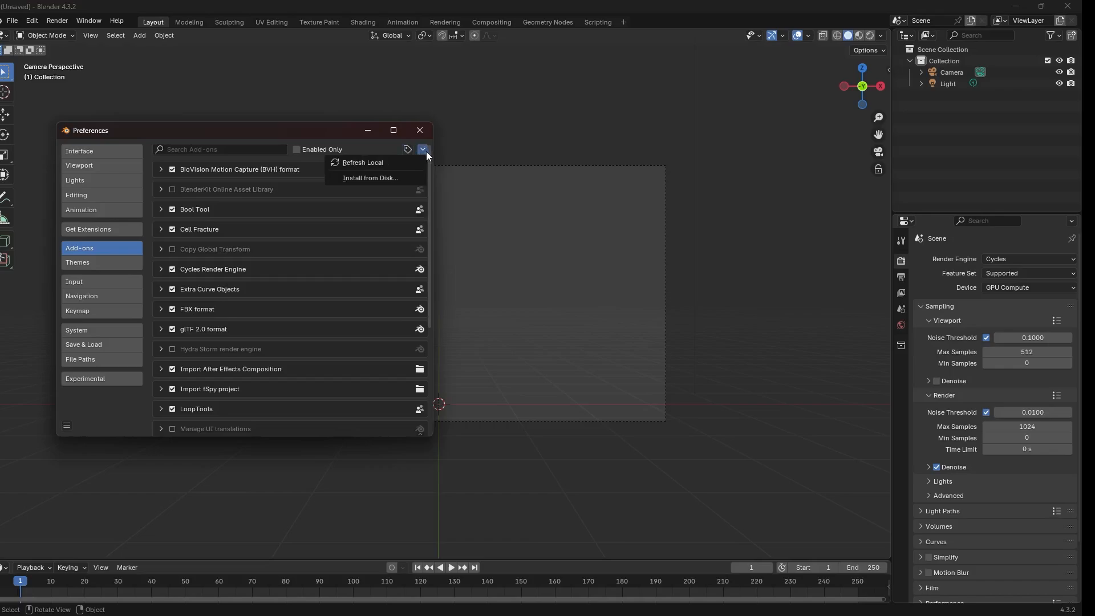
{"action": "left_click", "coordinate": [381, 178]}
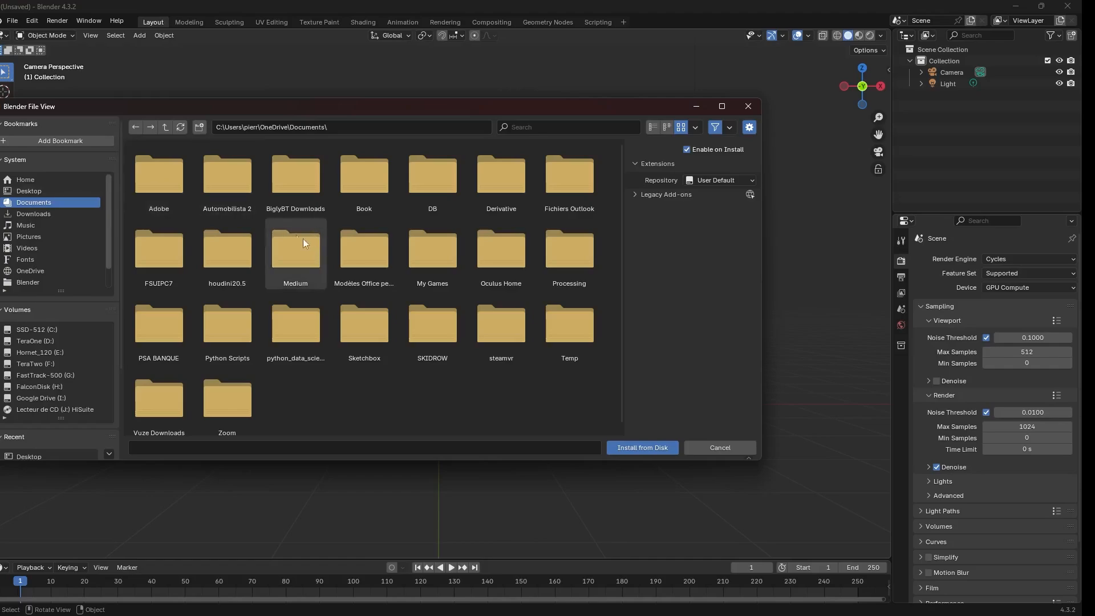
{"action": "left_click", "coordinate": [720, 447]}
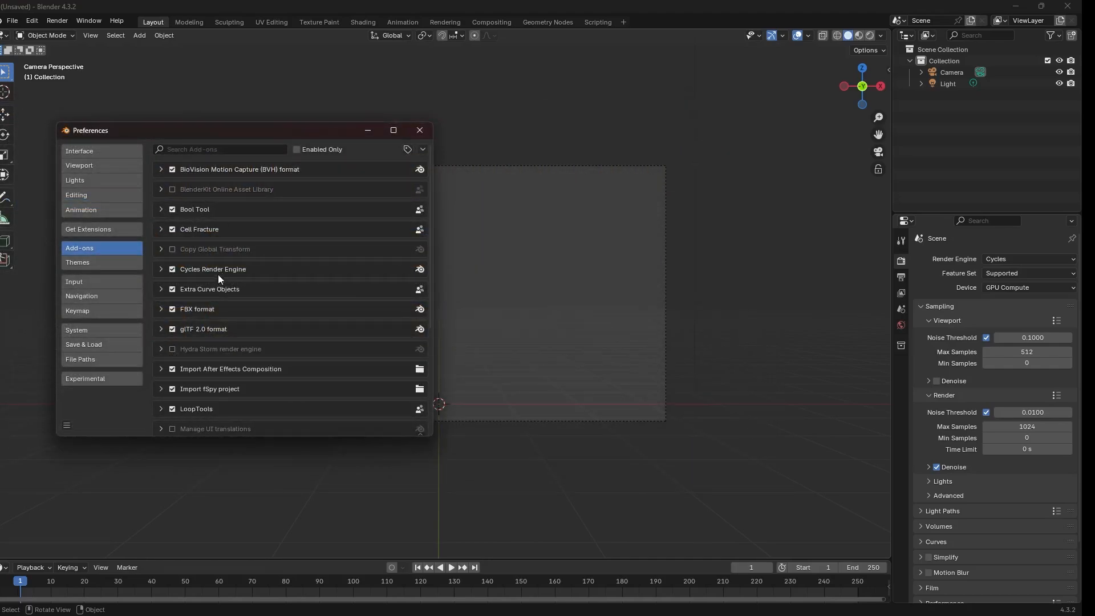
Search the add-ons for "fsp" to check that Import fSpy project is enabled, and close the preferences.
{"action": "left_click", "coordinate": [214, 149]}
{"action": "type", "text": "fsp"}
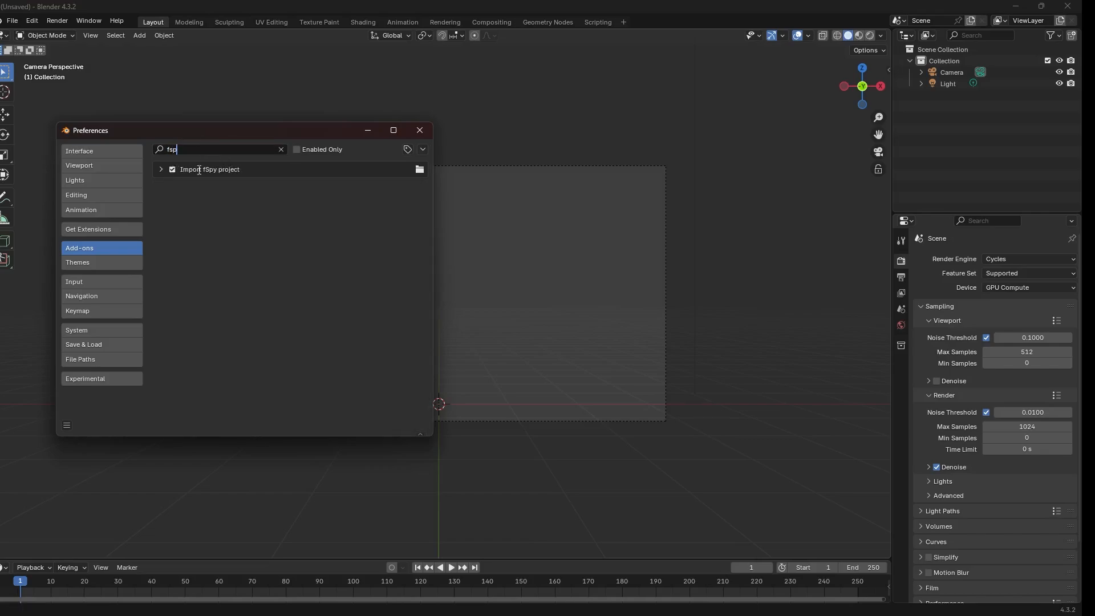
{"action": "left_click", "coordinate": [420, 130]}
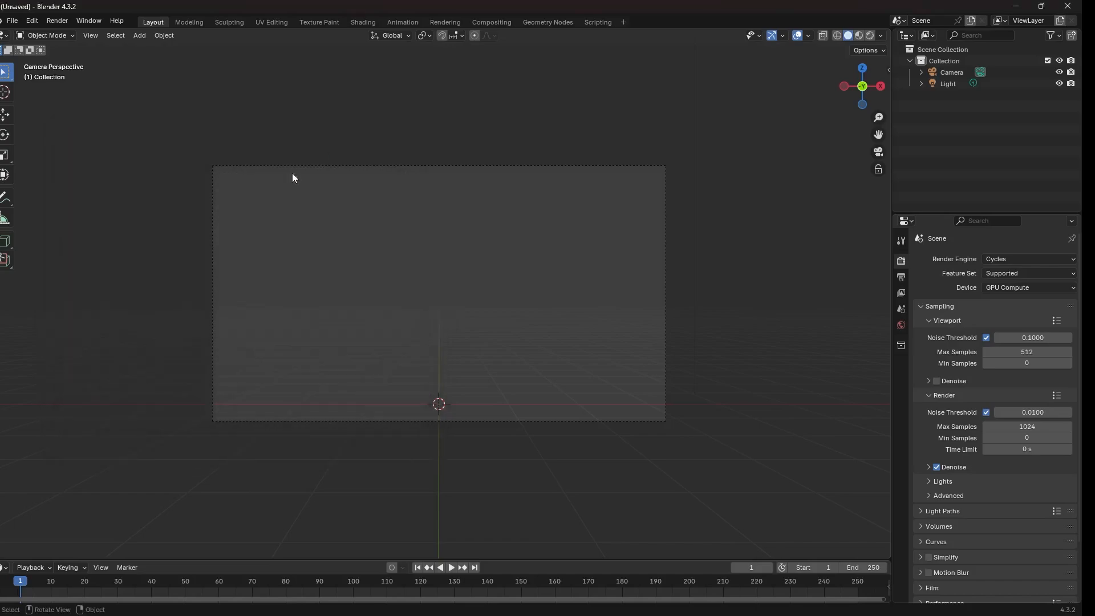
{"action": "left_click", "coordinate": [12, 21]}
{"action": "mouse_move", "coordinate": [35, 184]}
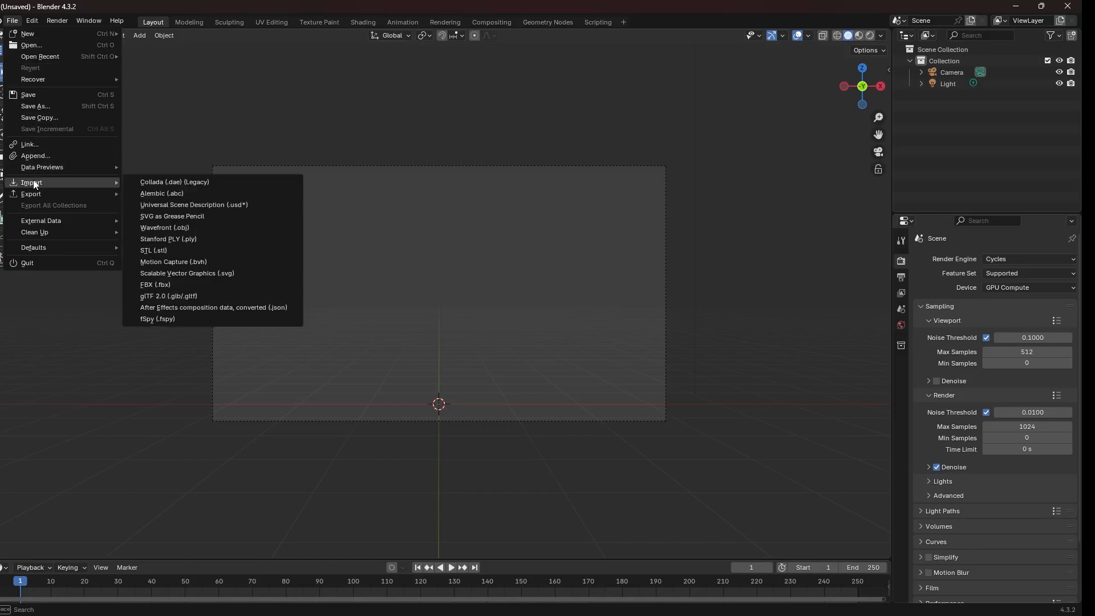
{"action": "left_click", "coordinate": [163, 320]}
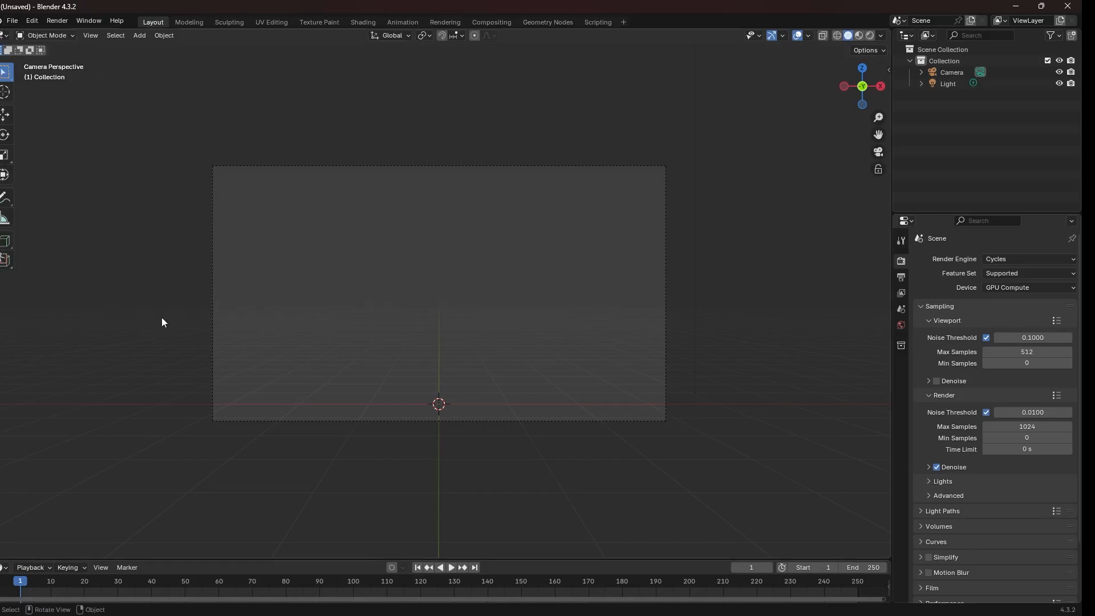
Import the fSpy project scene1.fspy from the Fspy folder on the desktop and show the imported camera's lens properties.
{"action": "left_click", "coordinate": [15, 22]}
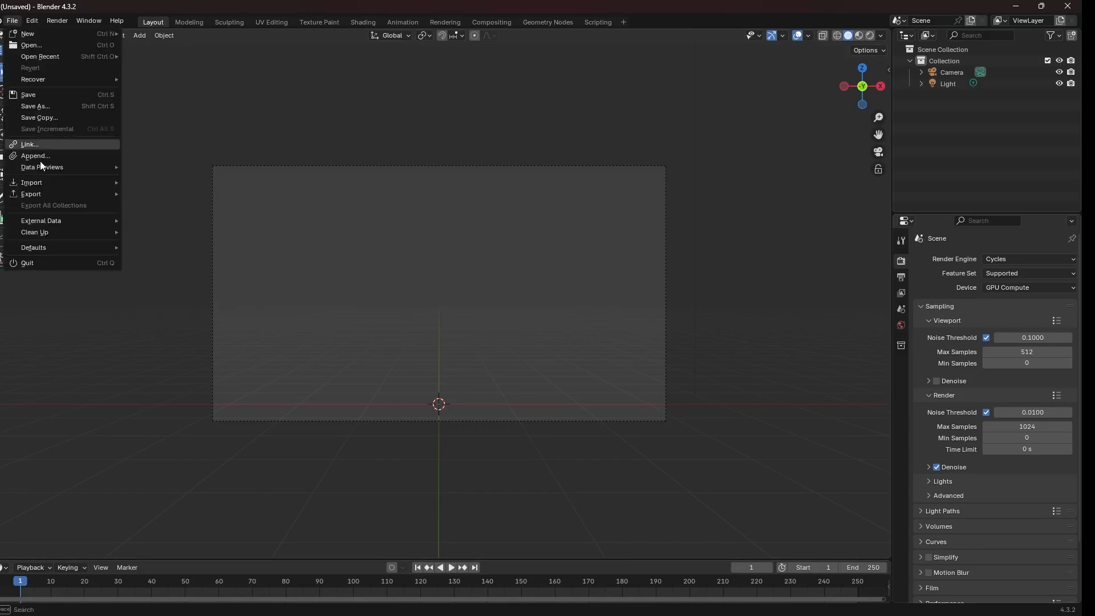
{"action": "mouse_move", "coordinate": [41, 185]}
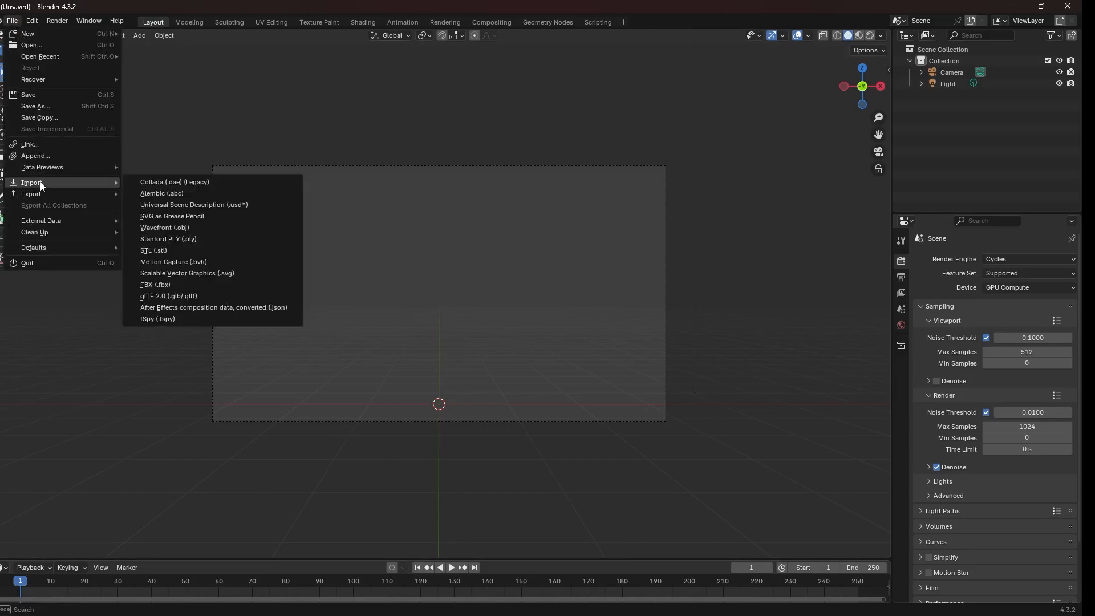
{"action": "left_click", "coordinate": [152, 321]}
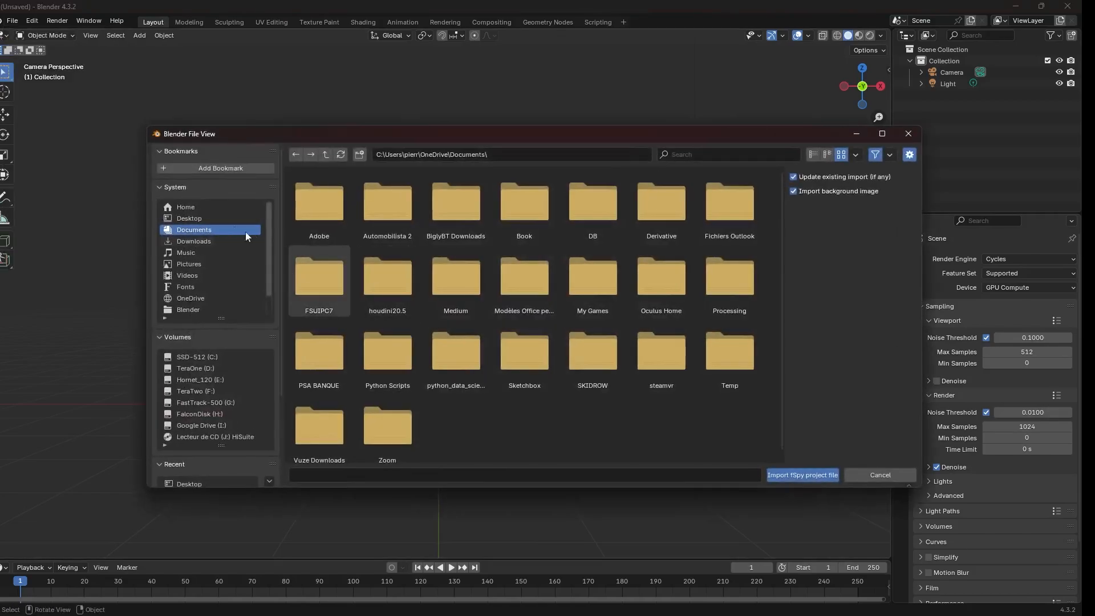
{"action": "left_click", "coordinate": [209, 218]}
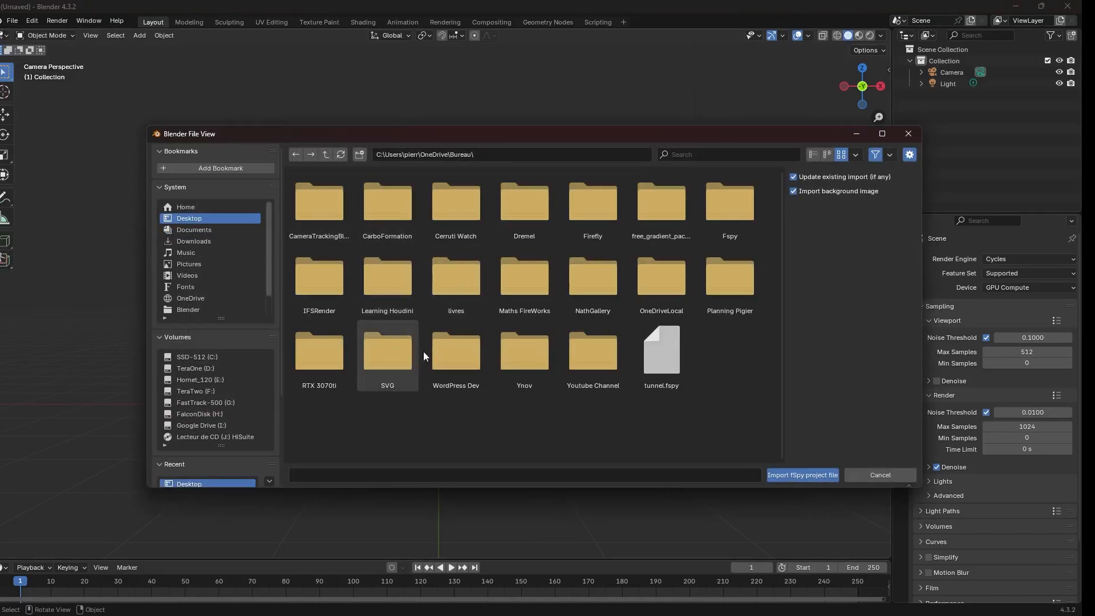
{"action": "double_click", "coordinate": [601, 211]}
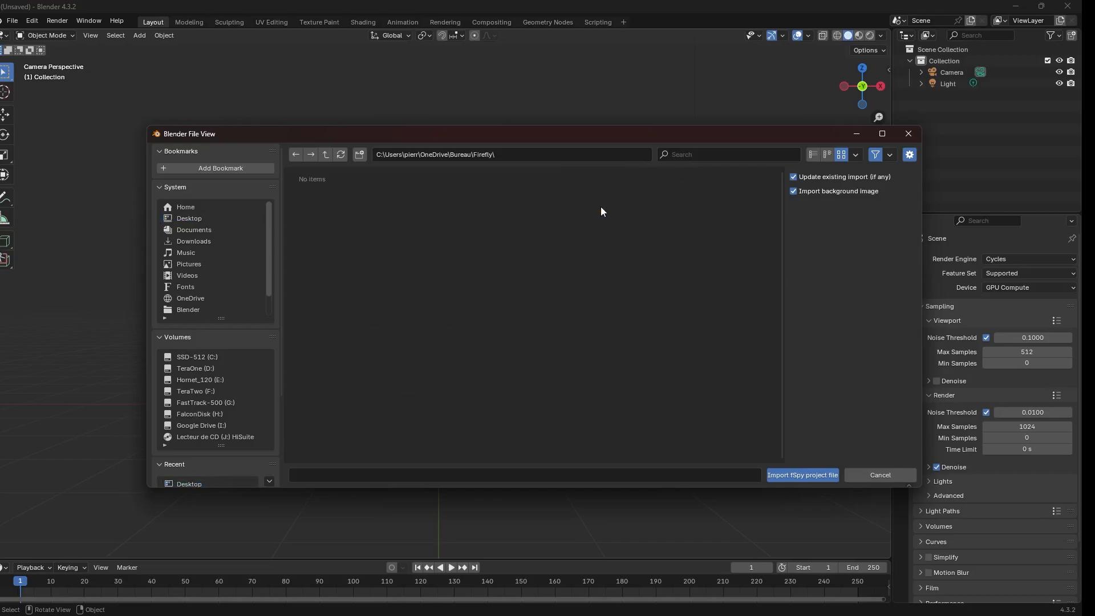
{"action": "left_click", "coordinate": [325, 154]}
{"action": "left_click", "coordinate": [738, 210]}
{"action": "double_click", "coordinate": [738, 209]}
{"action": "left_click", "coordinate": [329, 204]}
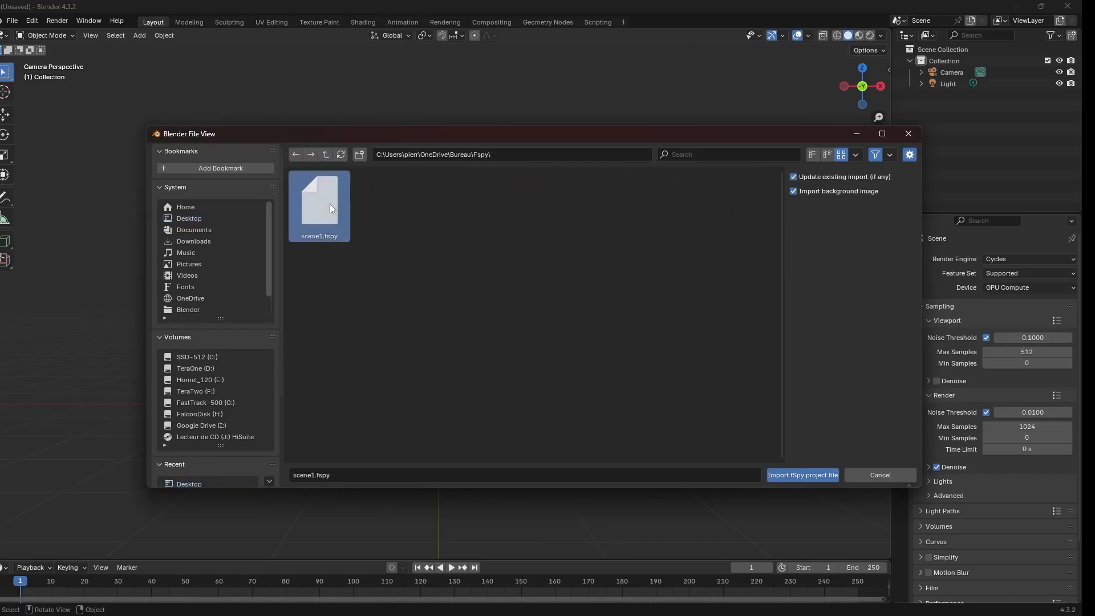
{"action": "left_click", "coordinate": [803, 476]}
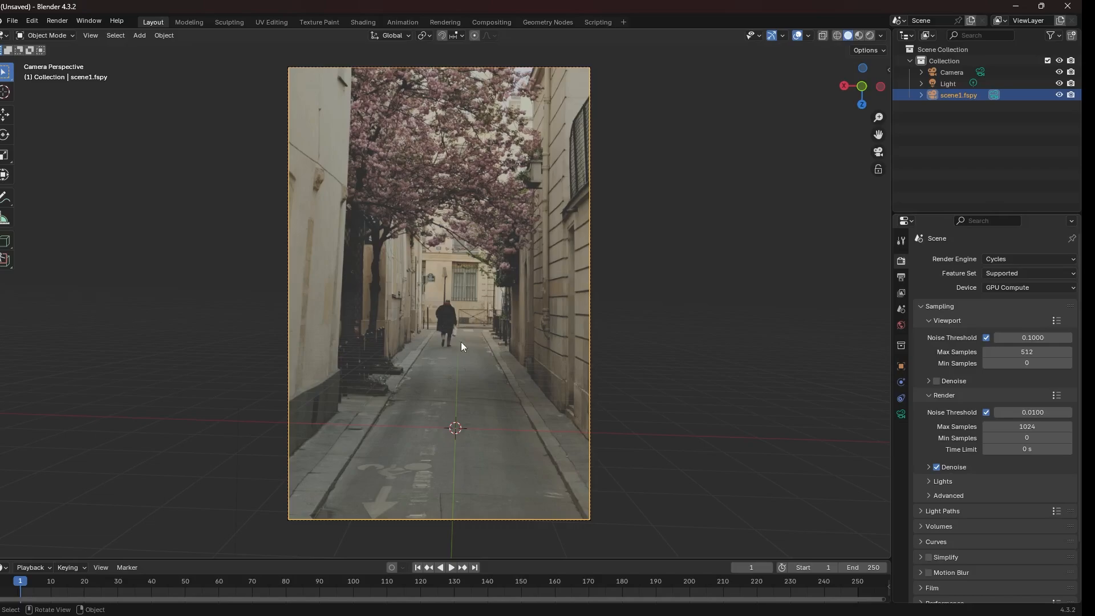
{"action": "left_click", "coordinate": [902, 414]}
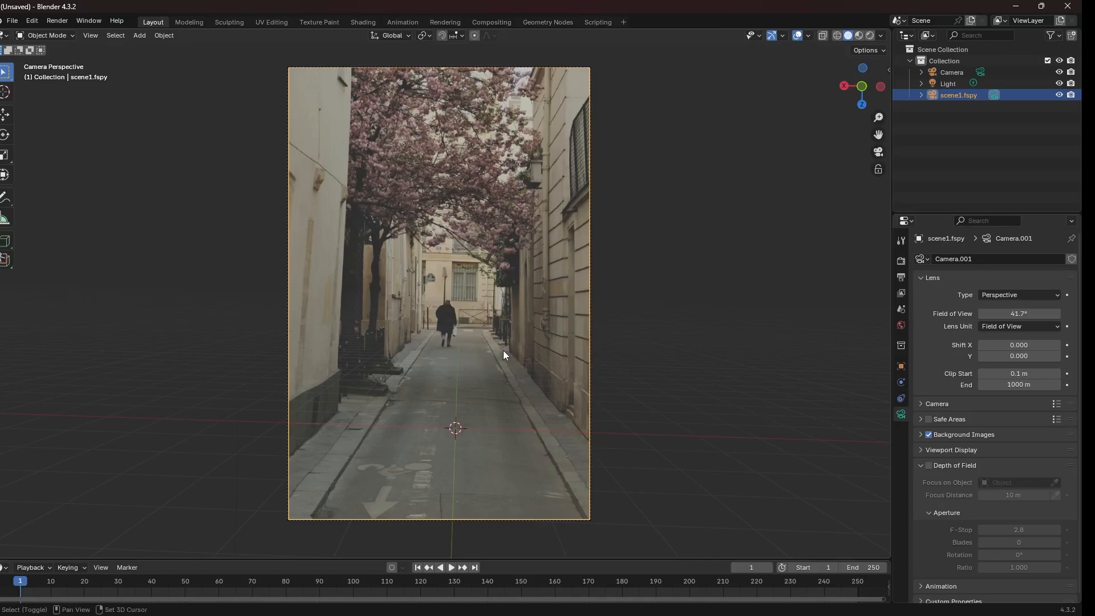
Add a cube to test the camera match on the street, try moving it freely, and undo the move.
{"action": "key", "text": "shift+a"}
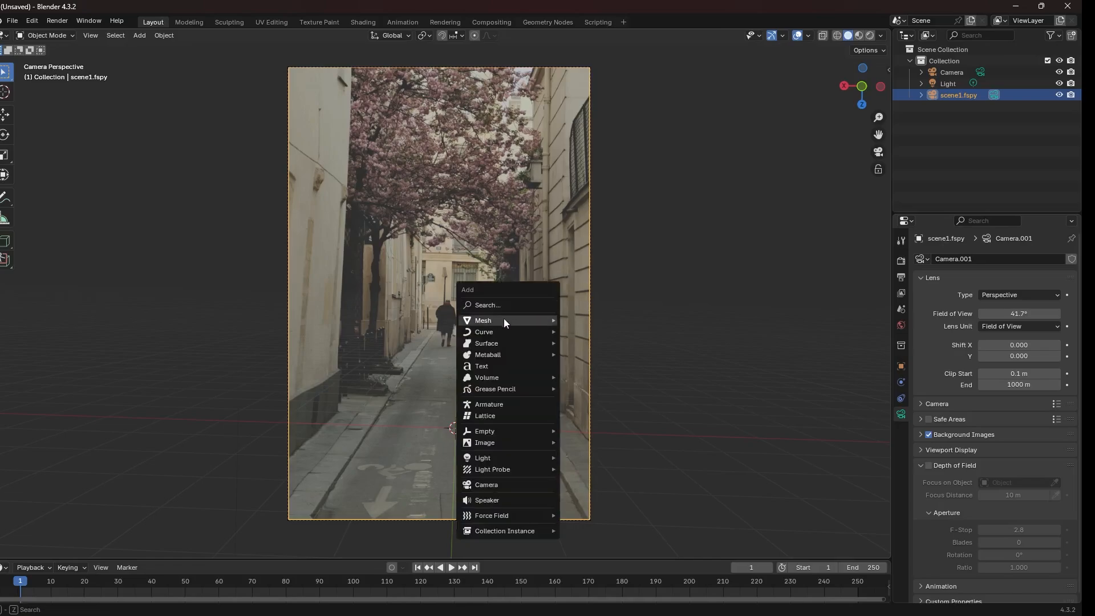
{"action": "mouse_move", "coordinate": [518, 319]}
{"action": "left_click", "coordinate": [590, 338]}
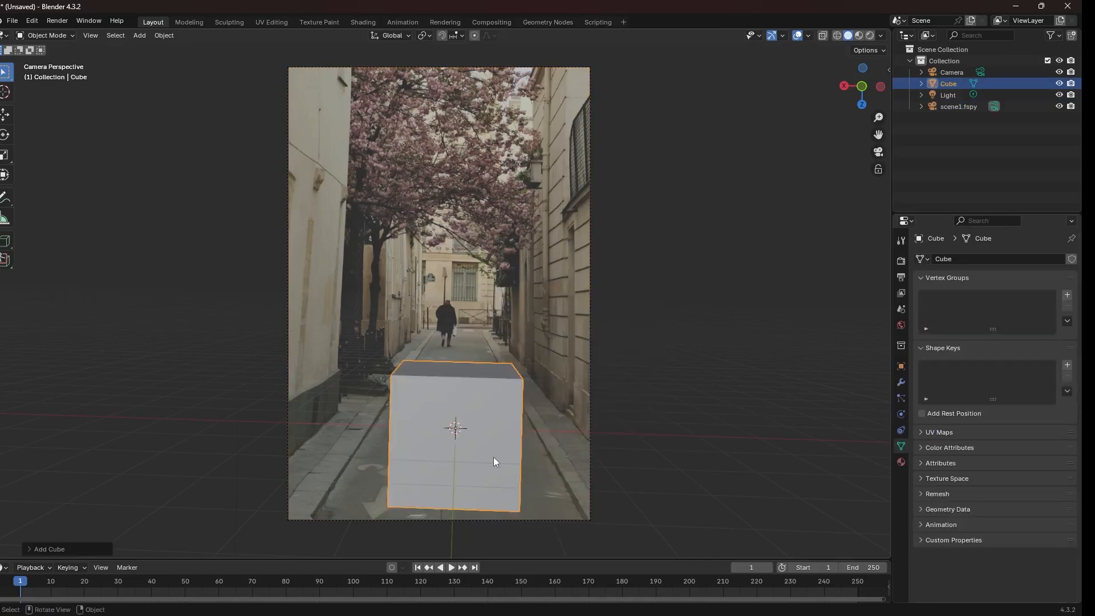
{"action": "key", "text": "g"}
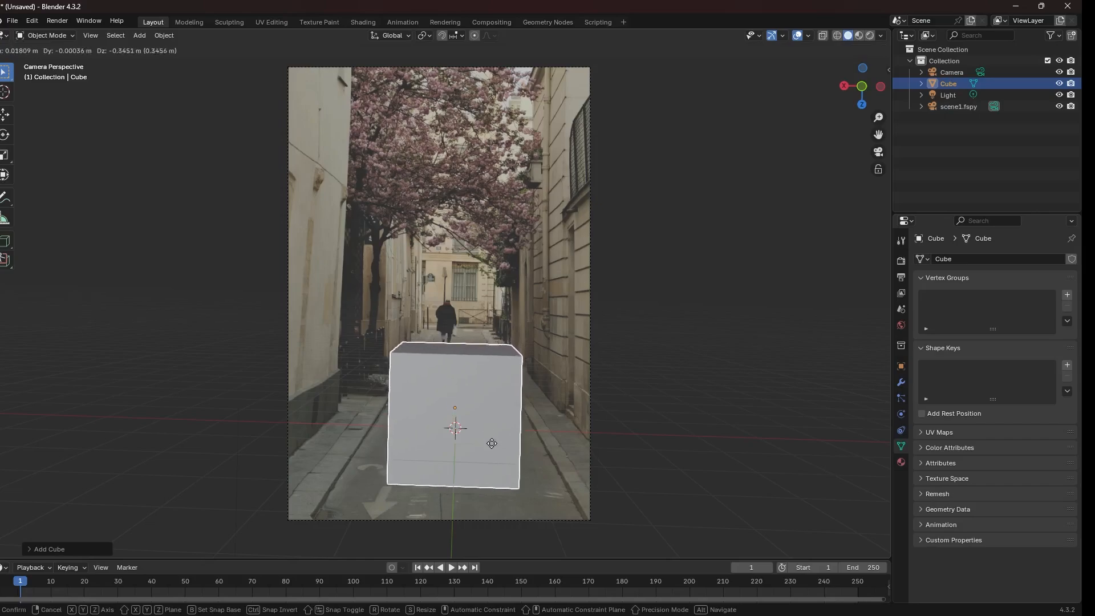
{"action": "left_click", "coordinate": [490, 451]}
{"action": "key", "text": "ctrl+z"}
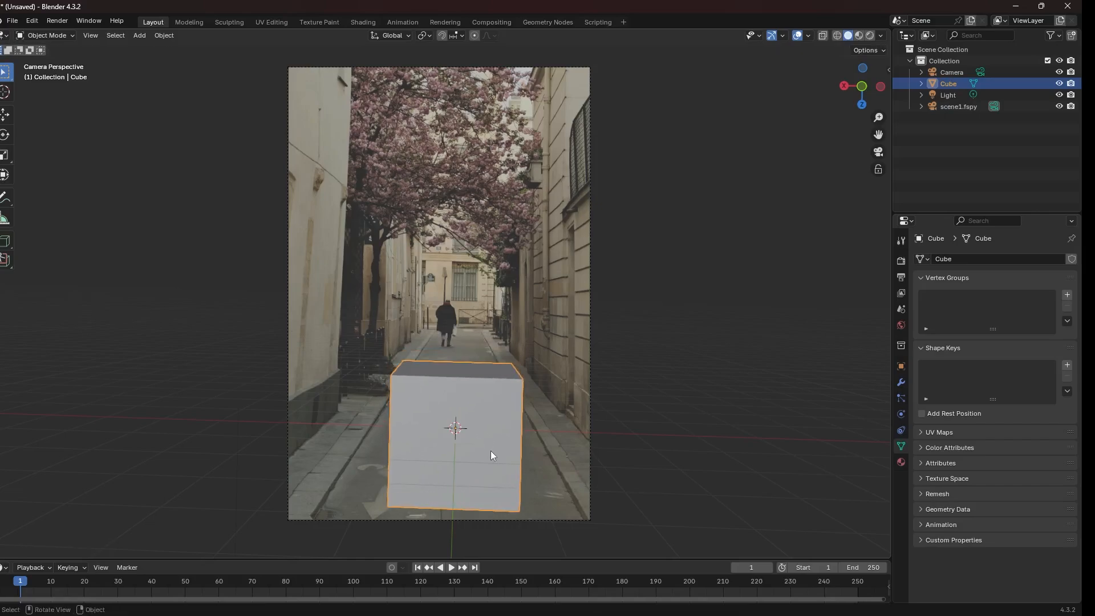
Slide the test cube along the Y axis and freely over the street to check the perspective, and delete it.
{"action": "key", "text": "g"}
{"action": "key", "text": "y"}
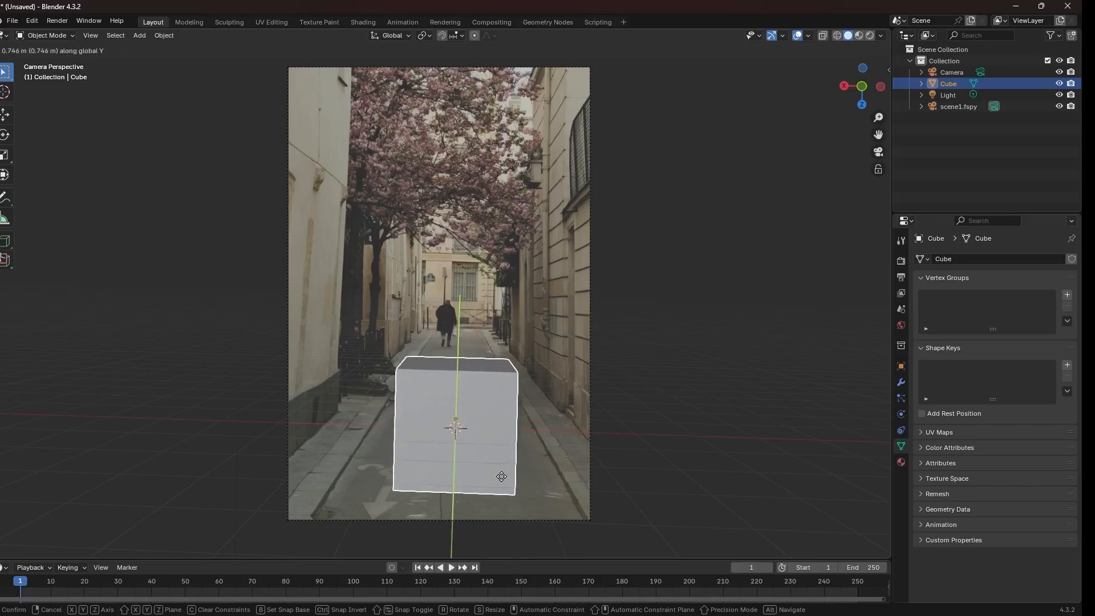
{"action": "left_click", "coordinate": [498, 475]}
{"action": "key", "text": "g"}
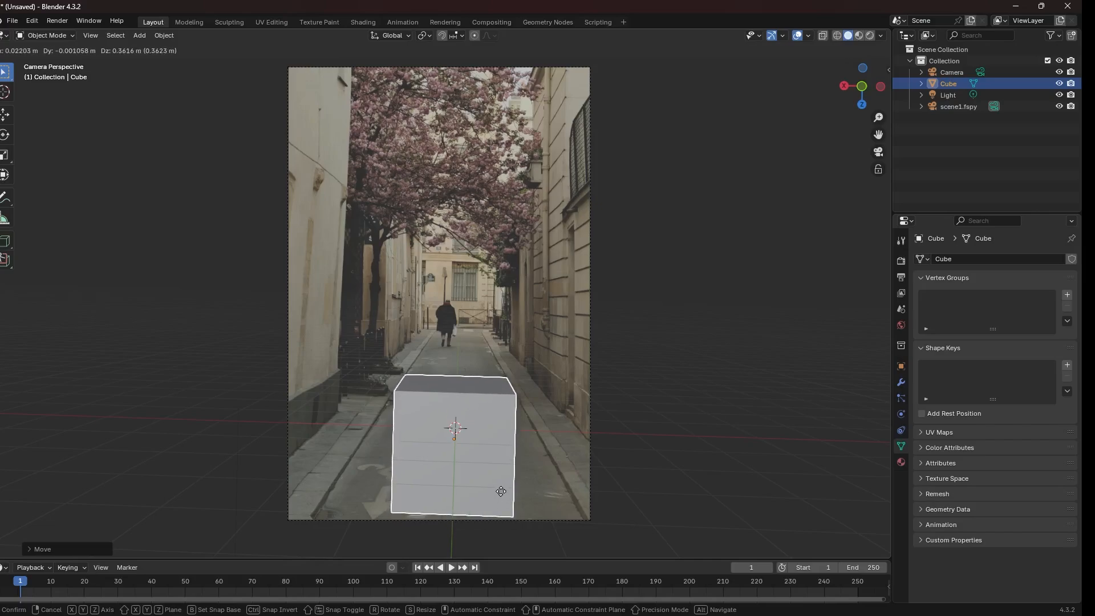
{"action": "left_click", "coordinate": [498, 488]}
{"action": "key", "text": "Delete"}
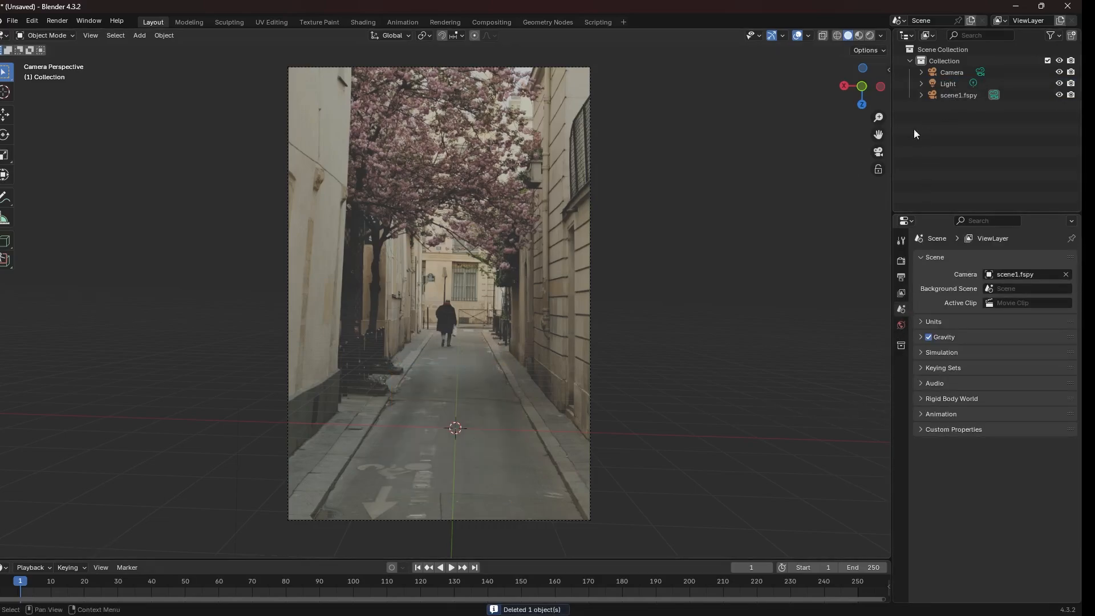
Select the scene1.fspy camera, toggle its background image off and on, and set the image opacity to 0.435.
{"action": "left_click", "coordinate": [960, 96]}
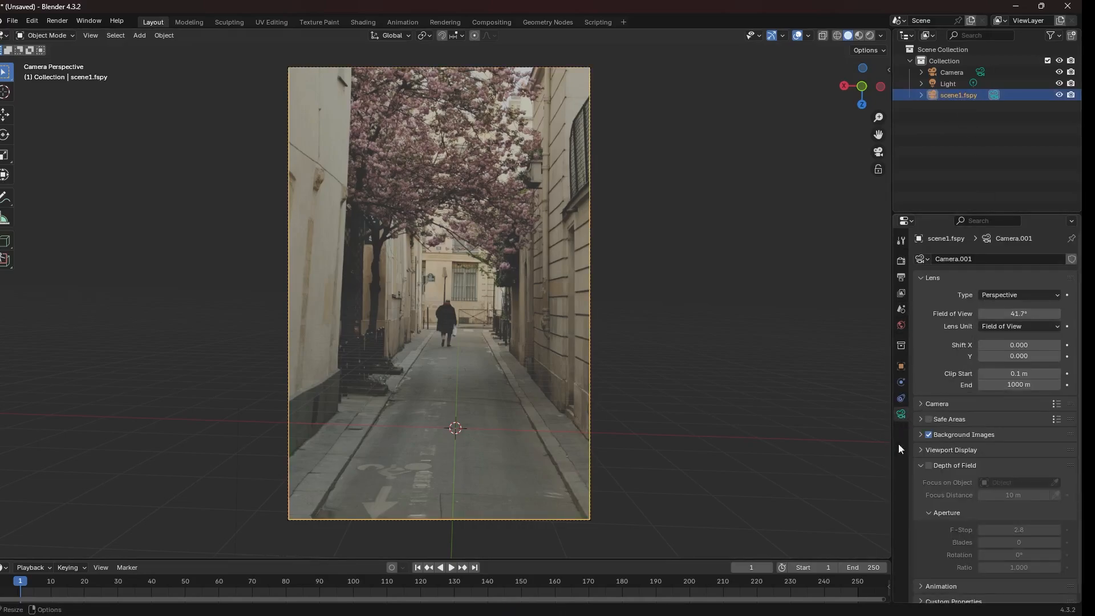
{"action": "left_click", "coordinate": [920, 436]}
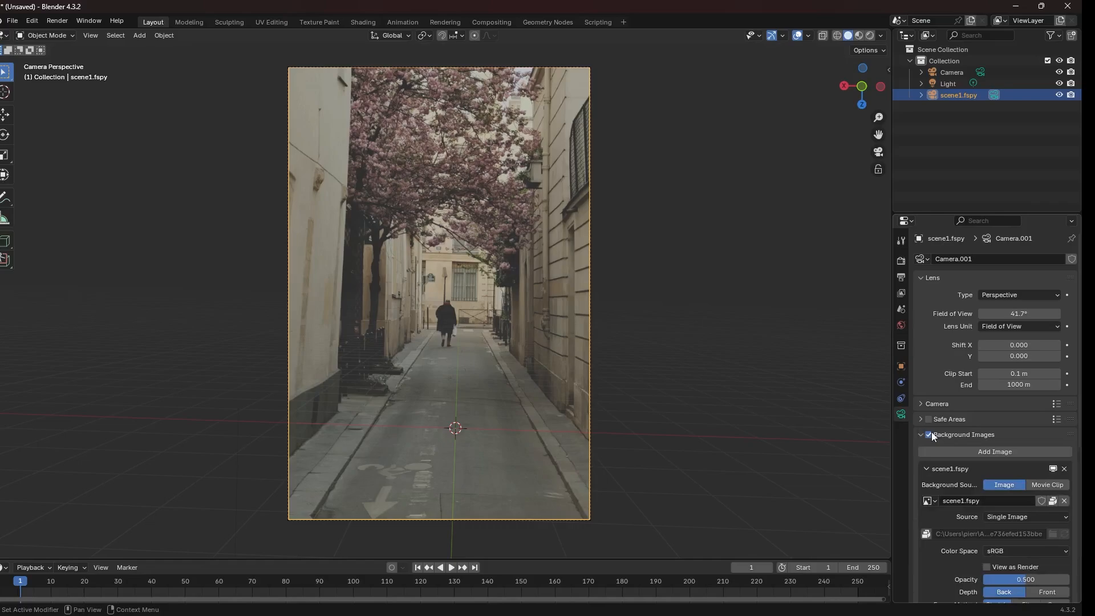
{"action": "left_click", "coordinate": [929, 434]}
{"action": "left_click", "coordinate": [929, 434]}
{"action": "scroll", "coordinate": [978, 521], "scroll_direction": "down", "scroll_amount": 2}
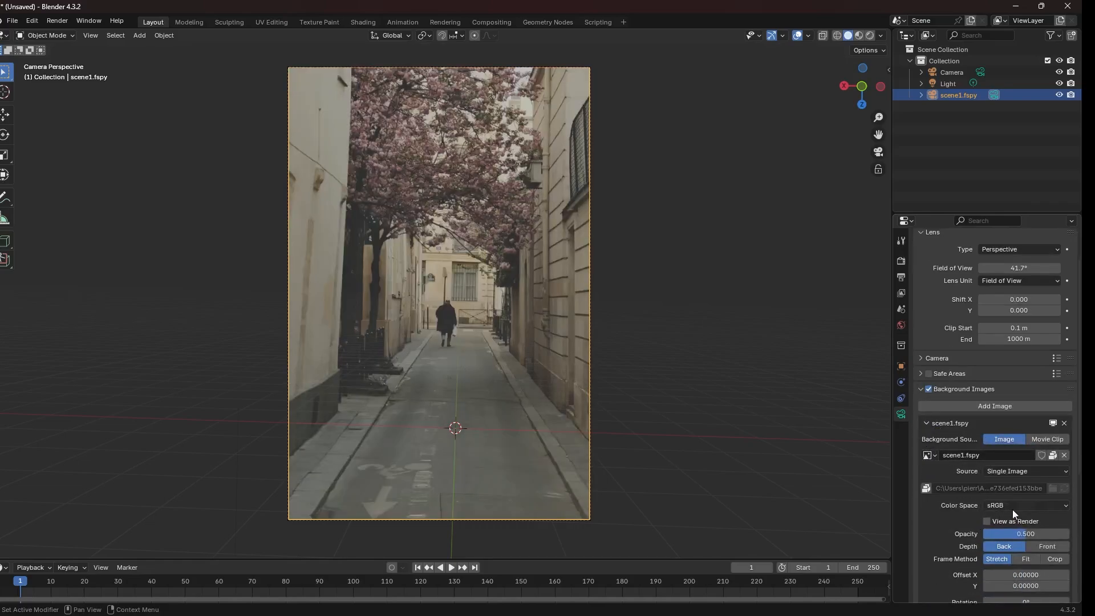
{"action": "scroll", "coordinate": [963, 508], "scroll_direction": "down", "scroll_amount": 1}
{"action": "mouse_move", "coordinate": [1025, 511]}
{"action": "left_mouse_down"}
{"action": "mouse_move", "coordinate": [1013, 511]}
{"action": "mouse_move", "coordinate": [1054, 511]}
{"action": "mouse_move", "coordinate": [1025, 511]}
{"action": "left_mouse_up"}
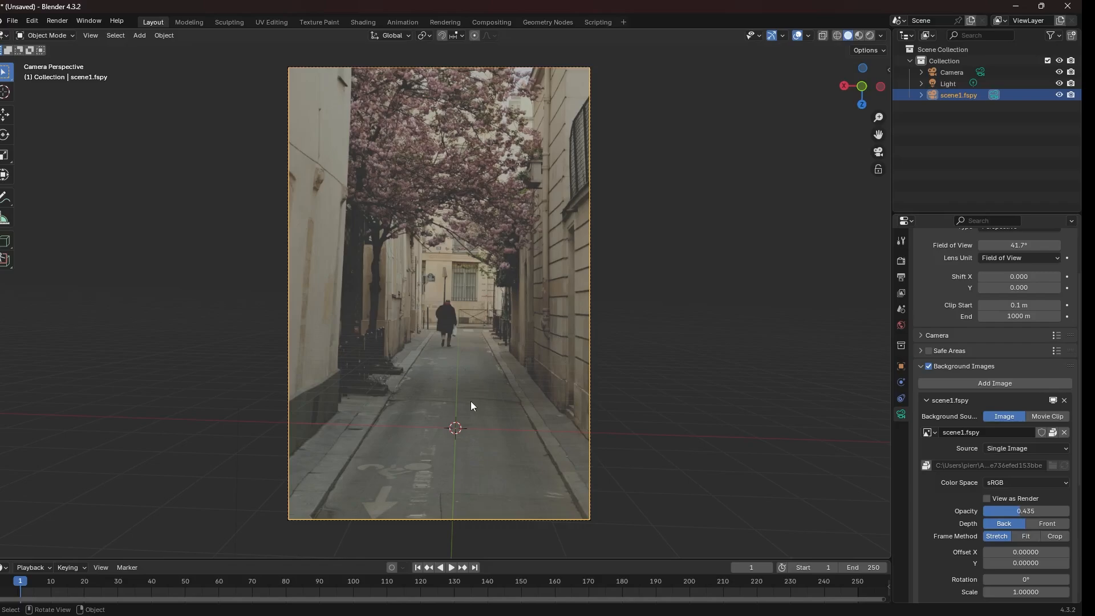
Turn on the Screencast Keys display for the 3D viewport.
{"action": "key", "text": "shift+a"}
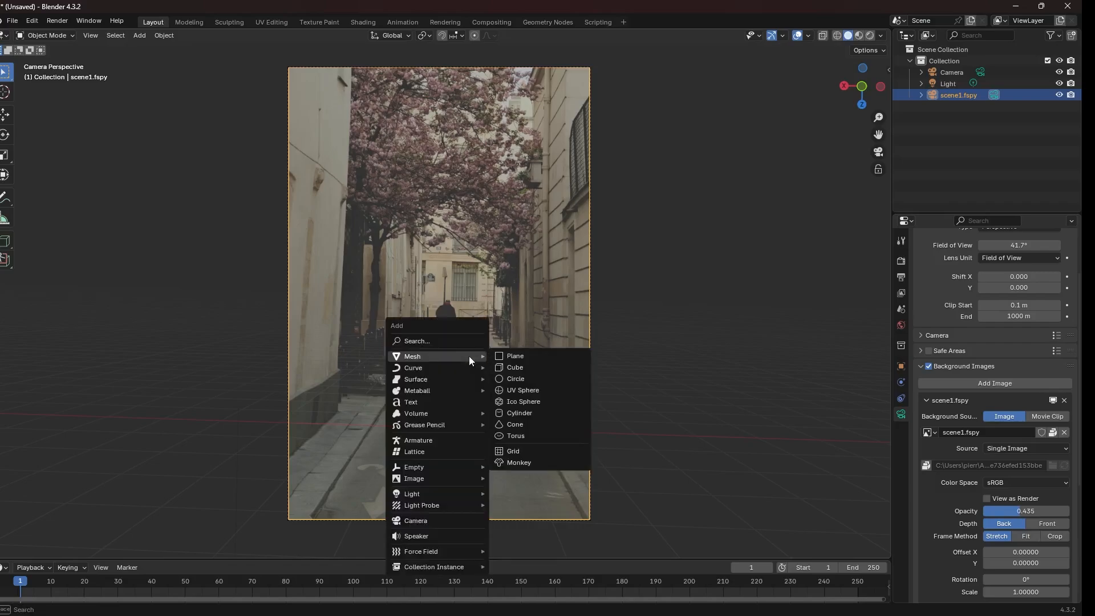
{"action": "left_click", "coordinate": [838, 227]}
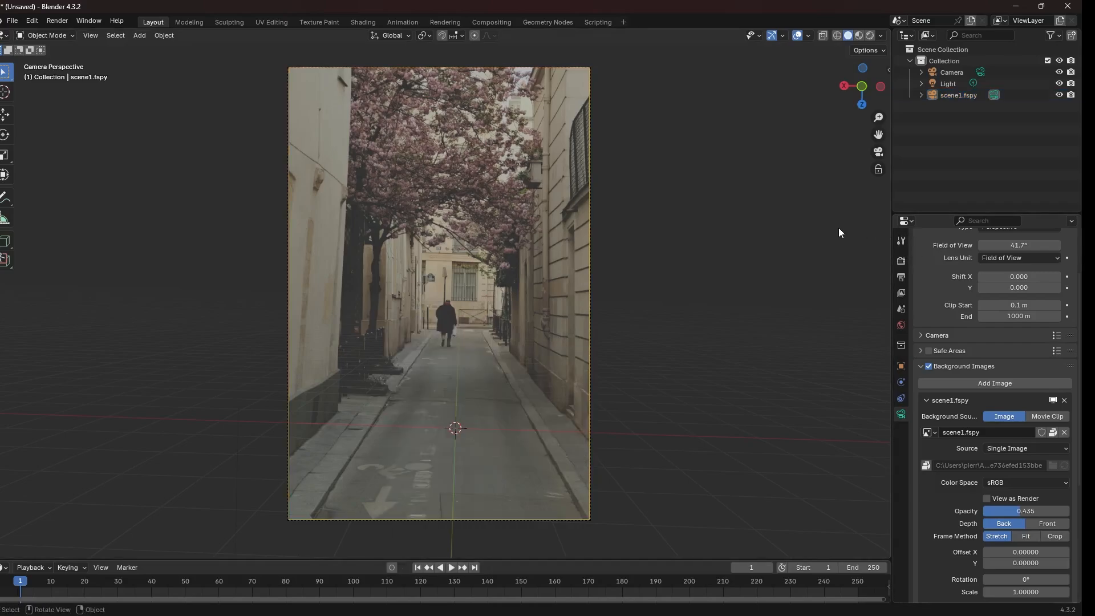
{"action": "key", "text": "n"}
{"action": "left_click", "coordinate": [885, 189]}
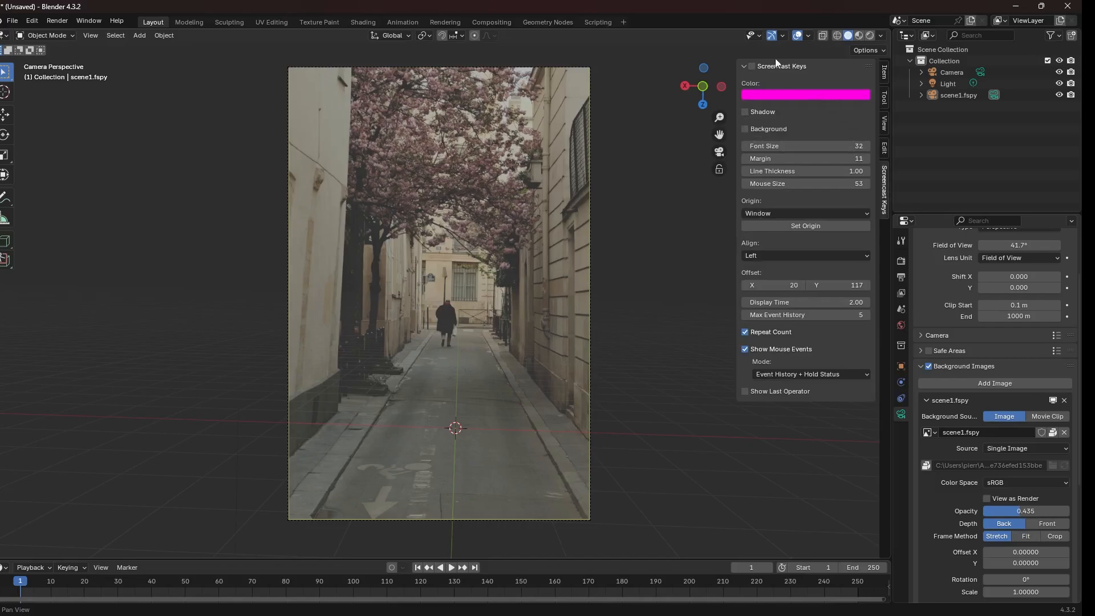
{"action": "left_click", "coordinate": [751, 65]}
{"action": "left_click", "coordinate": [669, 159]}
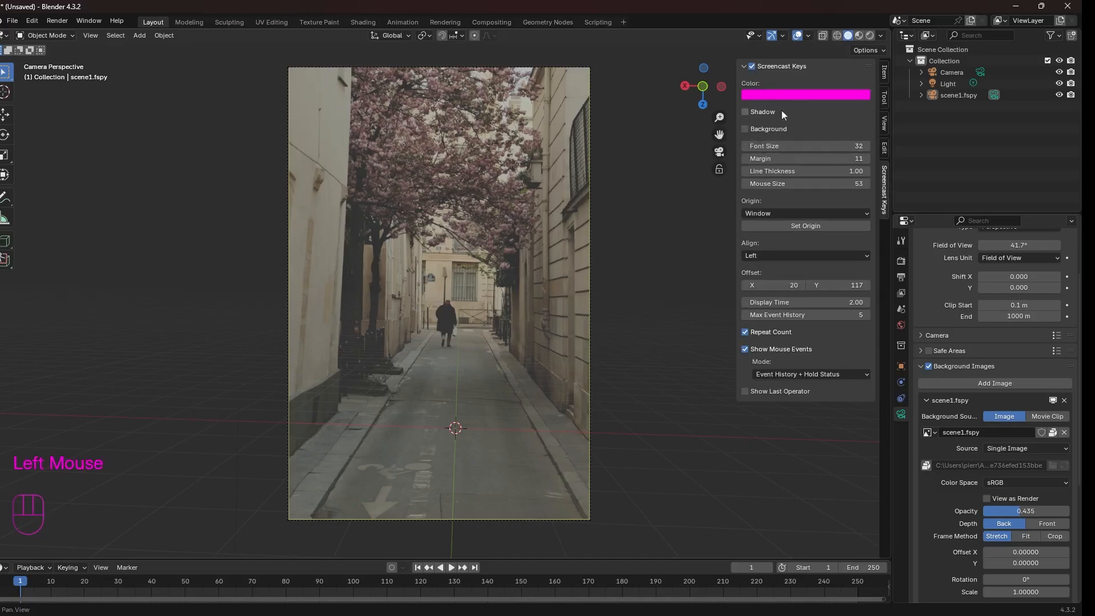
{"action": "key", "text": "n"}
Add a plane mesh at the 3D cursor as the base for the street surface.
{"action": "key", "text": "shift+a"}
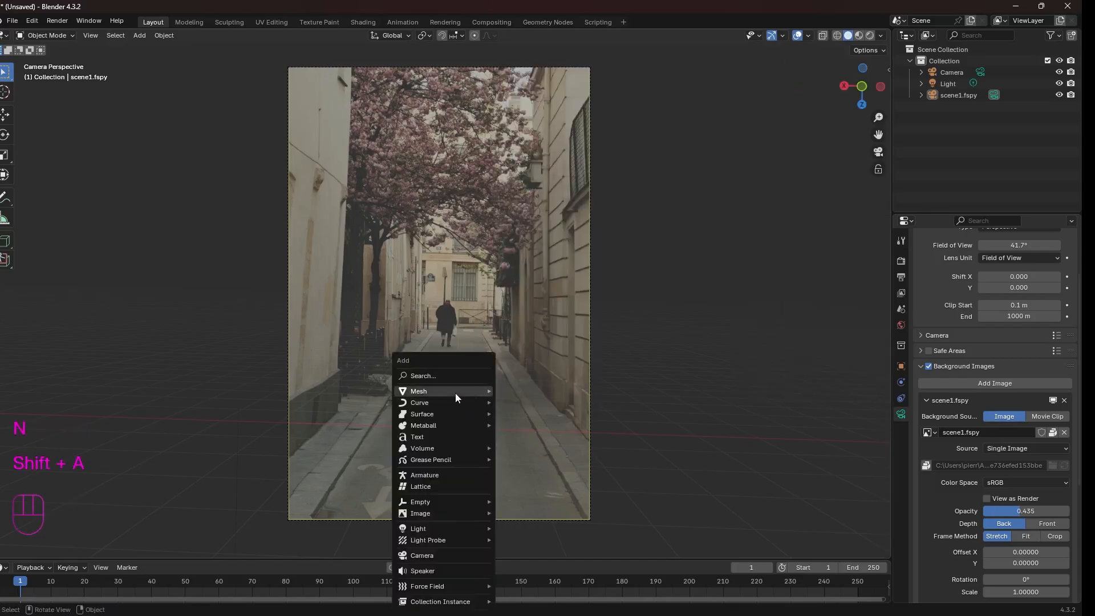
{"action": "mouse_move", "coordinate": [455, 393]}
{"action": "left_click", "coordinate": [522, 396]}
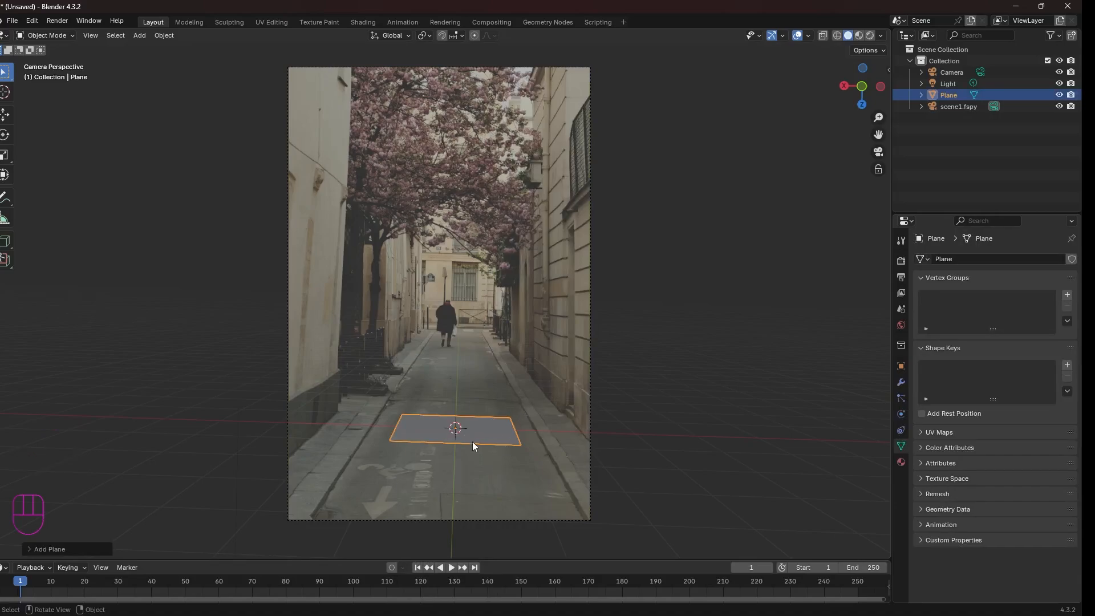
In Edit Mode, select the plane's edge nearest the camera and scale it along X to the width of the road.
{"action": "key", "text": "Tab"}
{"action": "left_click", "coordinate": [534, 459]}
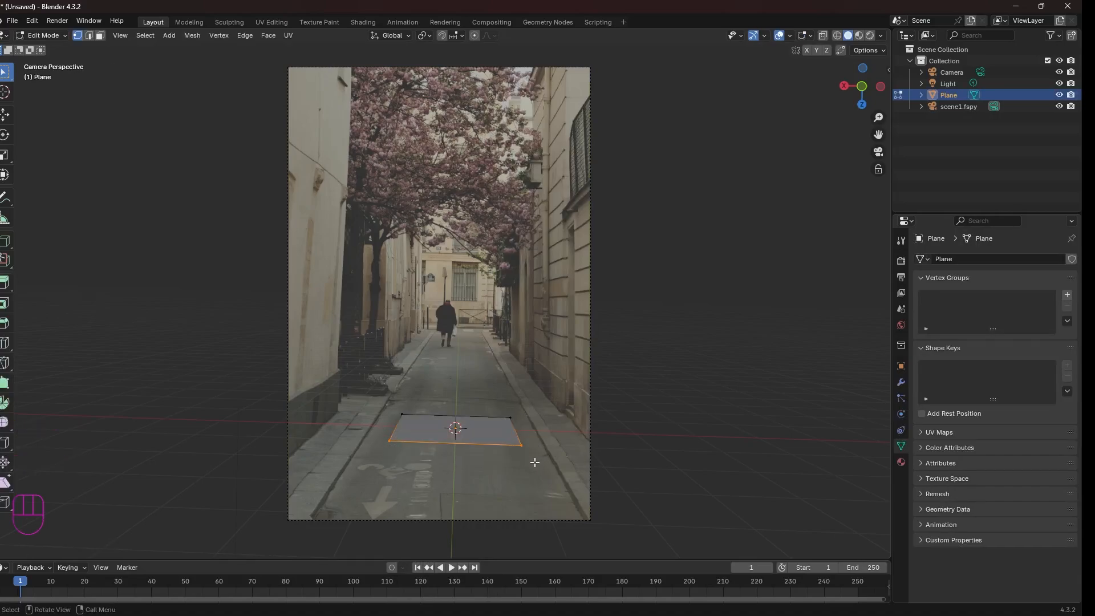
{"action": "key", "text": "s"}
{"action": "key", "text": "y"}
{"action": "key", "text": "x"}
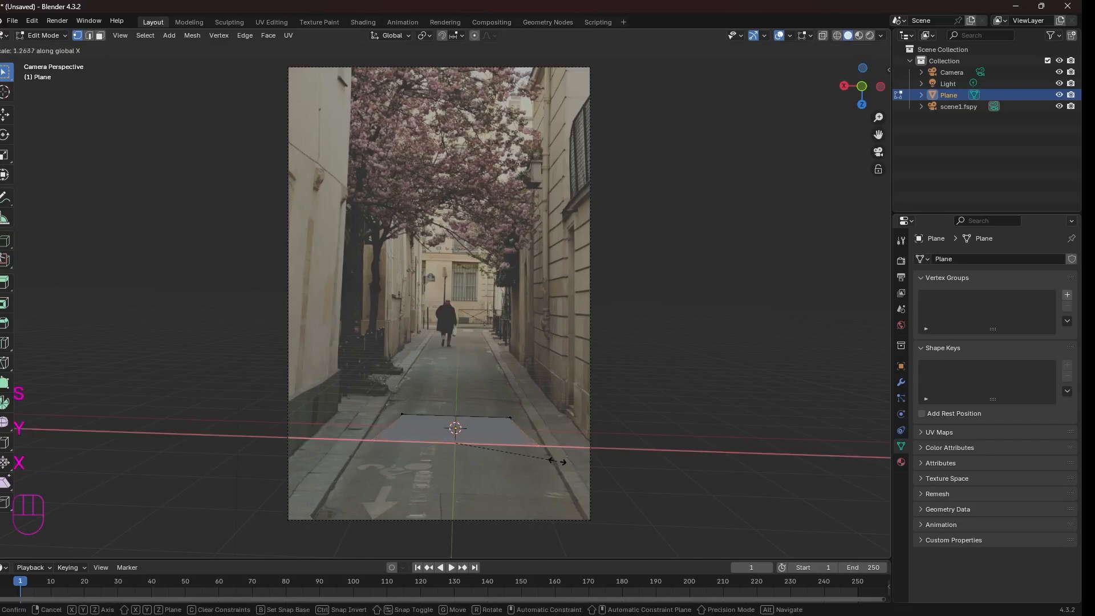
{"action": "left_click", "coordinate": [567, 460]}
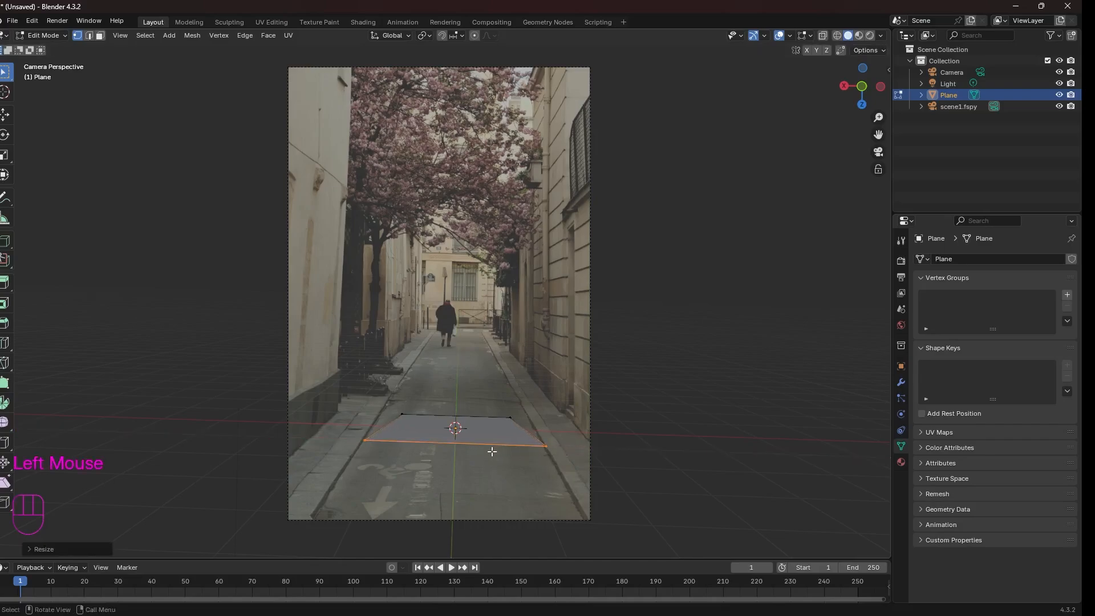
Move the plane's near edge along Y toward the camera until it passes the lower border of the photo.
{"action": "key", "text": "g"}
{"action": "key", "text": "y"}
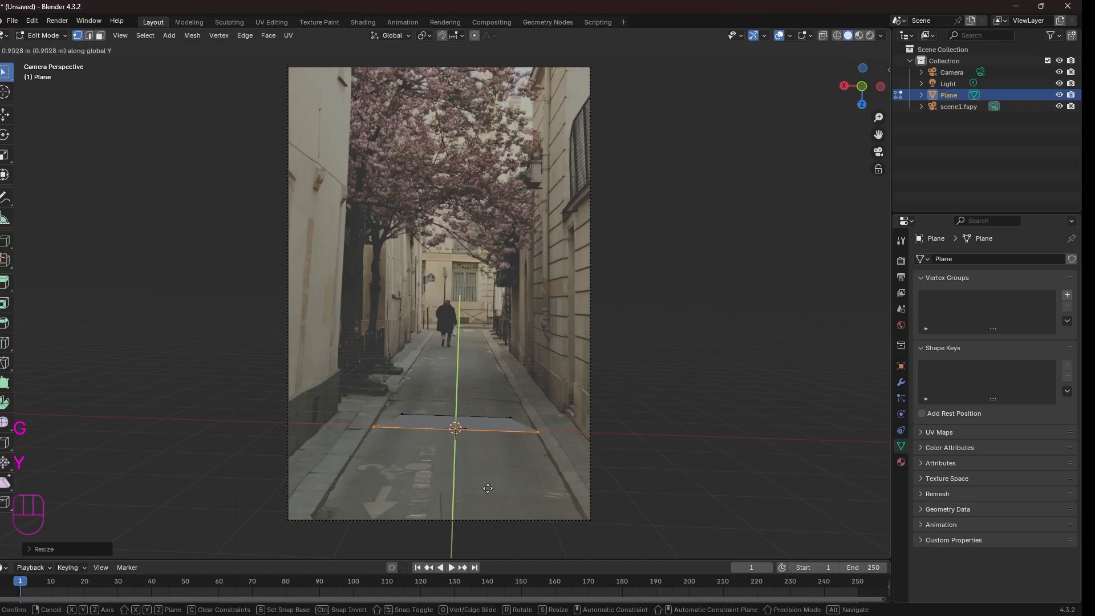
{"action": "left_click", "coordinate": [508, 391]}
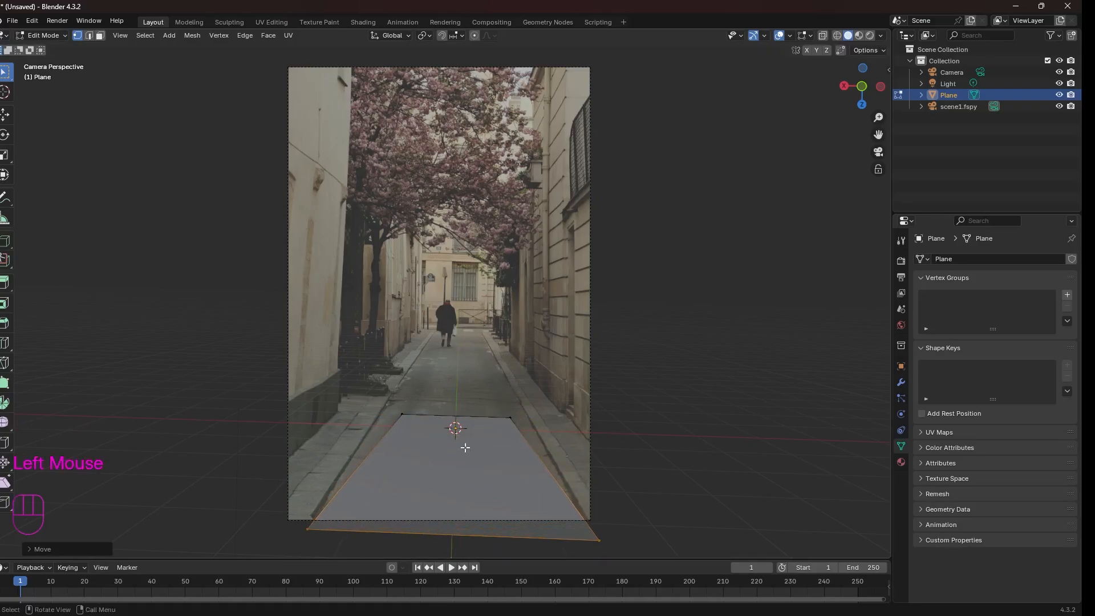
Move the plane's far edge along Y to the far end of the road and scale it to the road's width there.
{"action": "left_click_drag", "start_coordinate": [378, 399], "coordinate": [530, 430]}
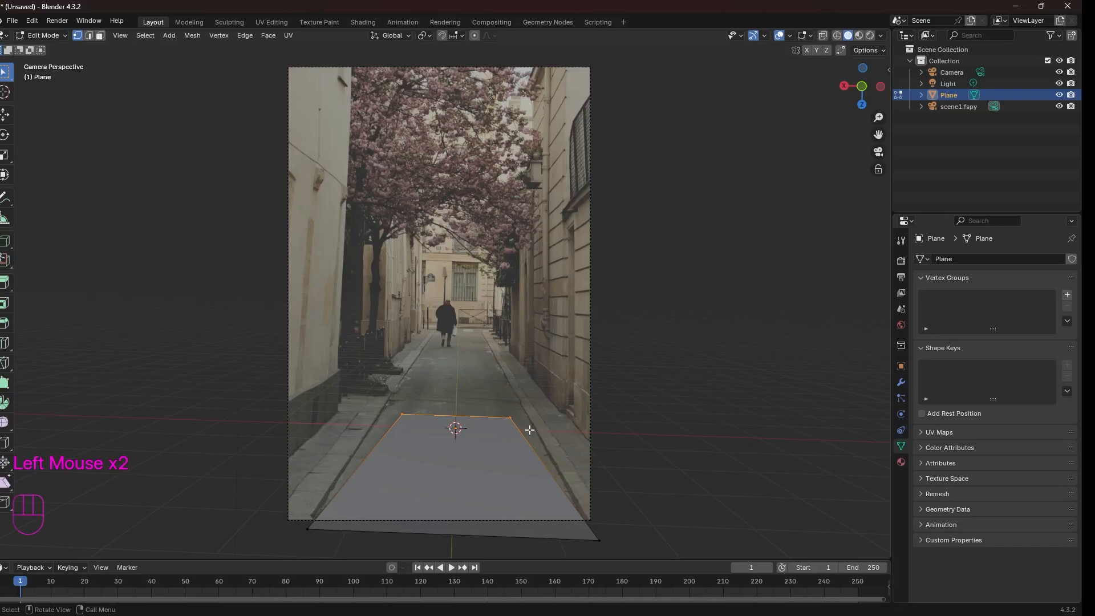
{"action": "key", "text": "g"}
{"action": "key", "text": "y"}
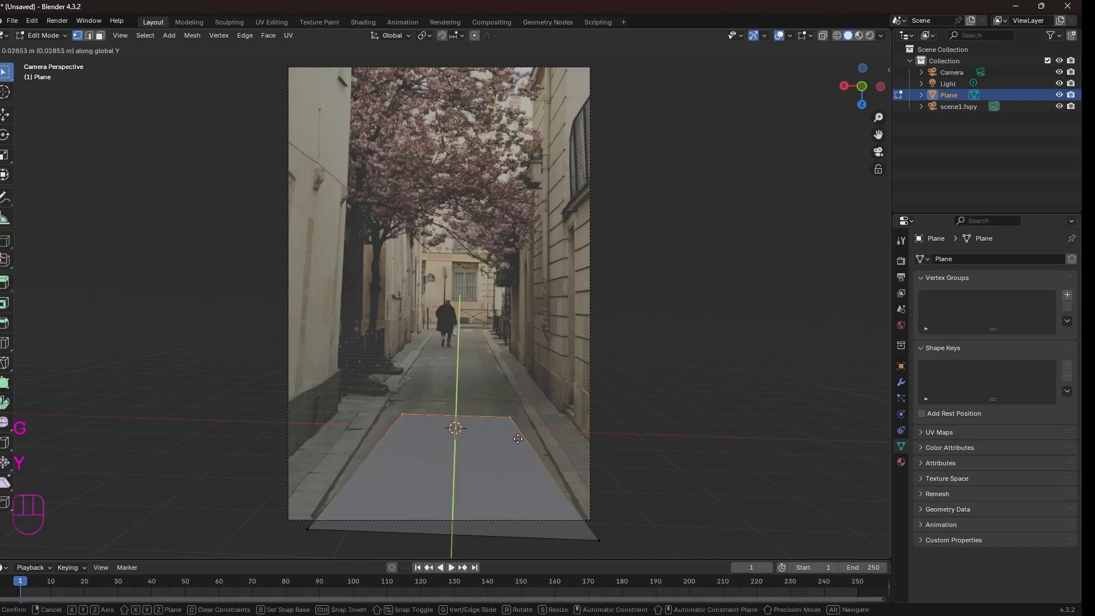
{"action": "left_click", "coordinate": [471, 46]}
{"action": "key", "text": "s"}
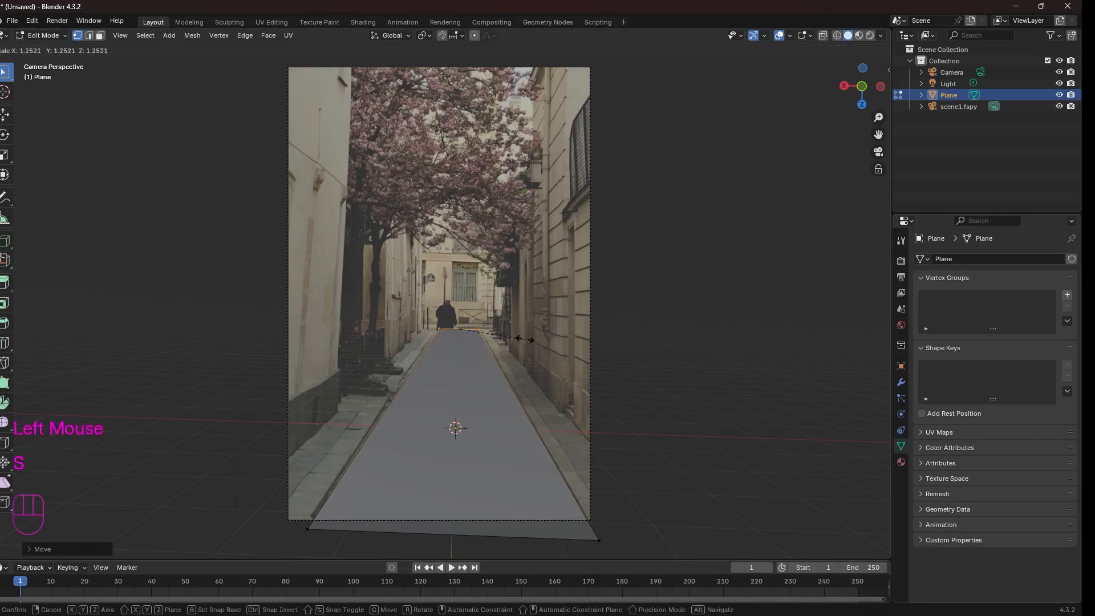
{"action": "left_click", "coordinate": [530, 338]}
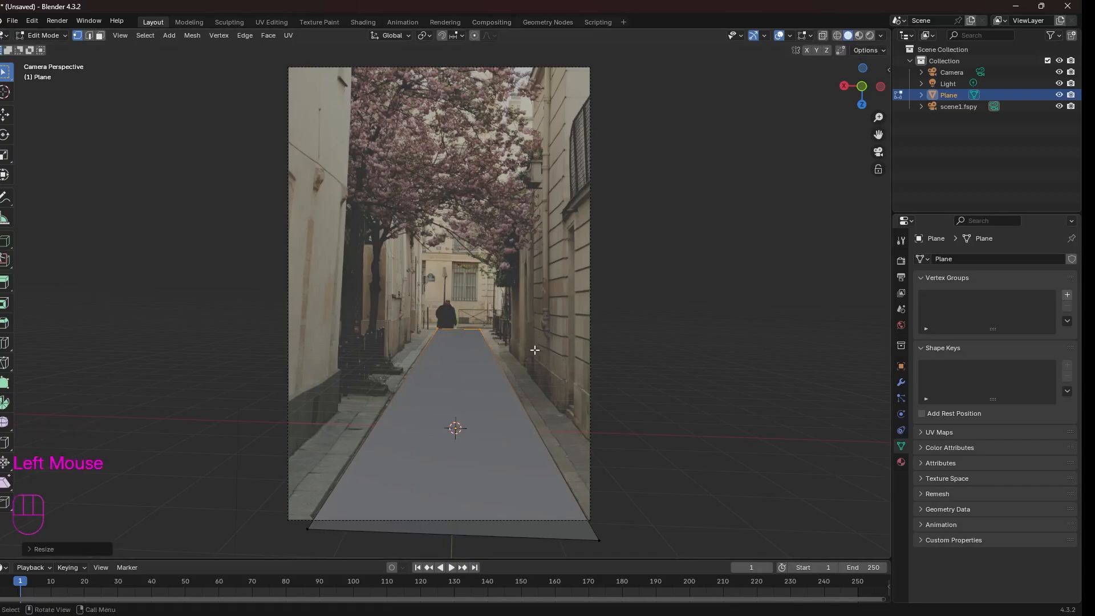
Extrude both long side edges of the road plane slightly along Z to form the low curbs.
{"action": "left_click", "coordinate": [308, 528]}
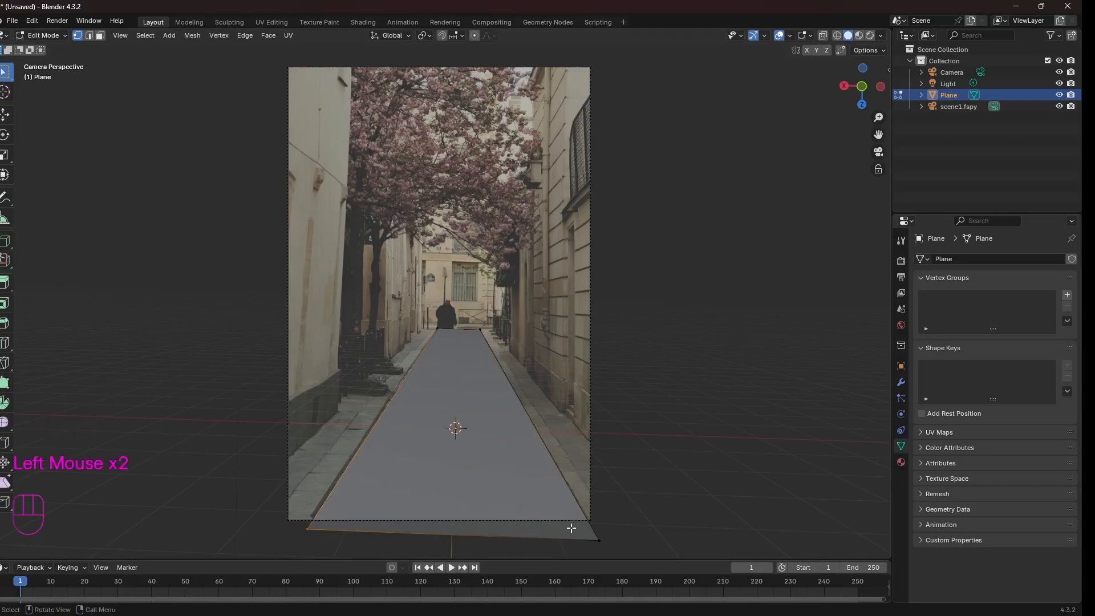
{"action": "left_click", "coordinate": [599, 540], "text": "shift"}
{"action": "left_click", "coordinate": [638, 530]}
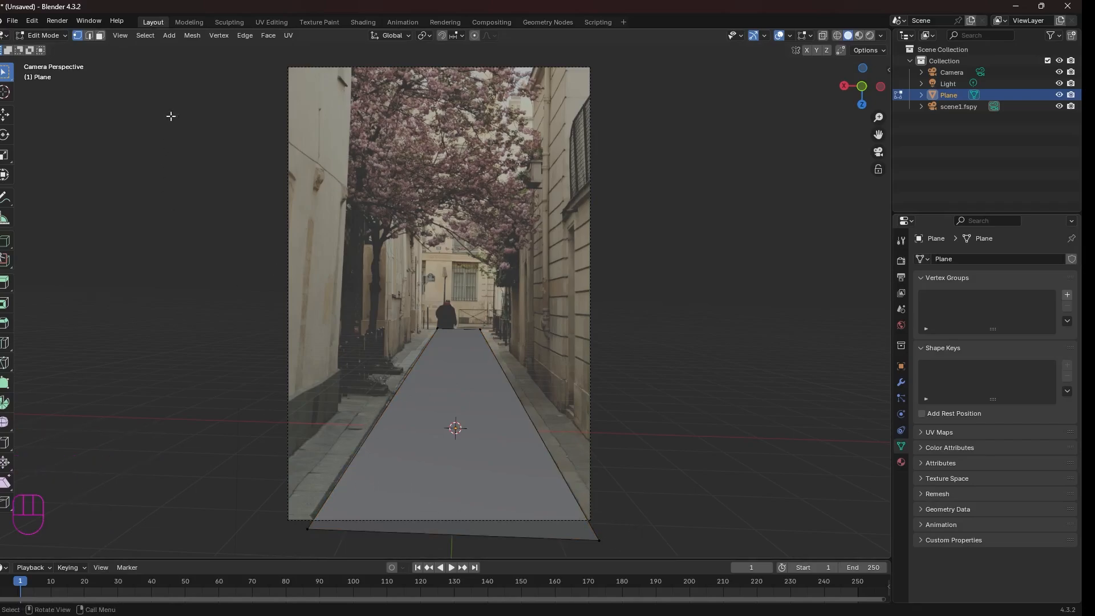
{"action": "left_click", "coordinate": [89, 36]}
{"action": "double_click", "coordinate": [384, 411]}
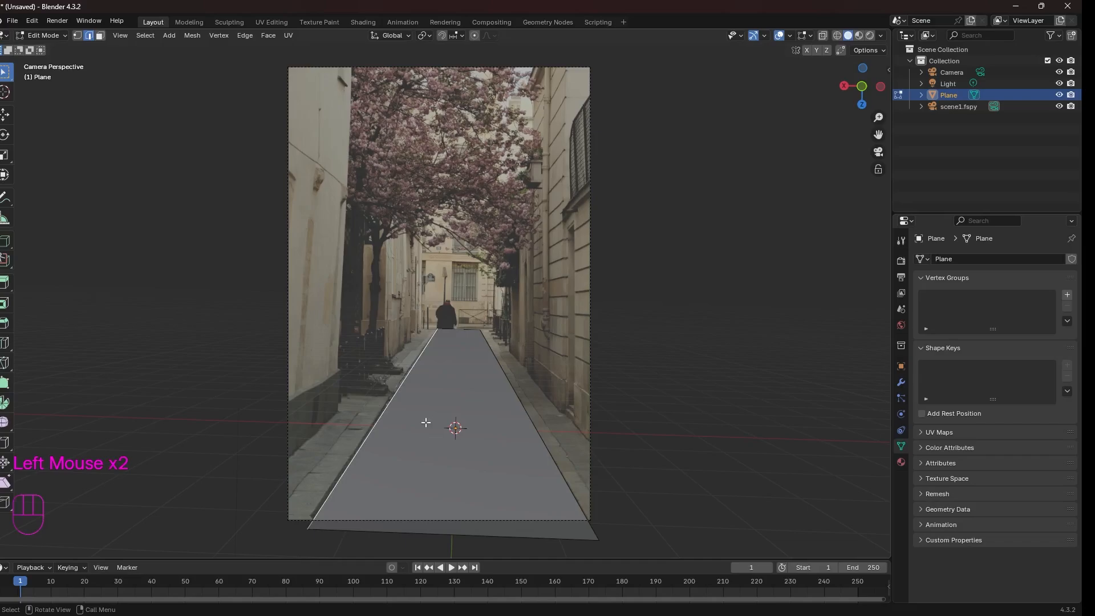
{"action": "left_click", "coordinate": [520, 400], "text": "shift"}
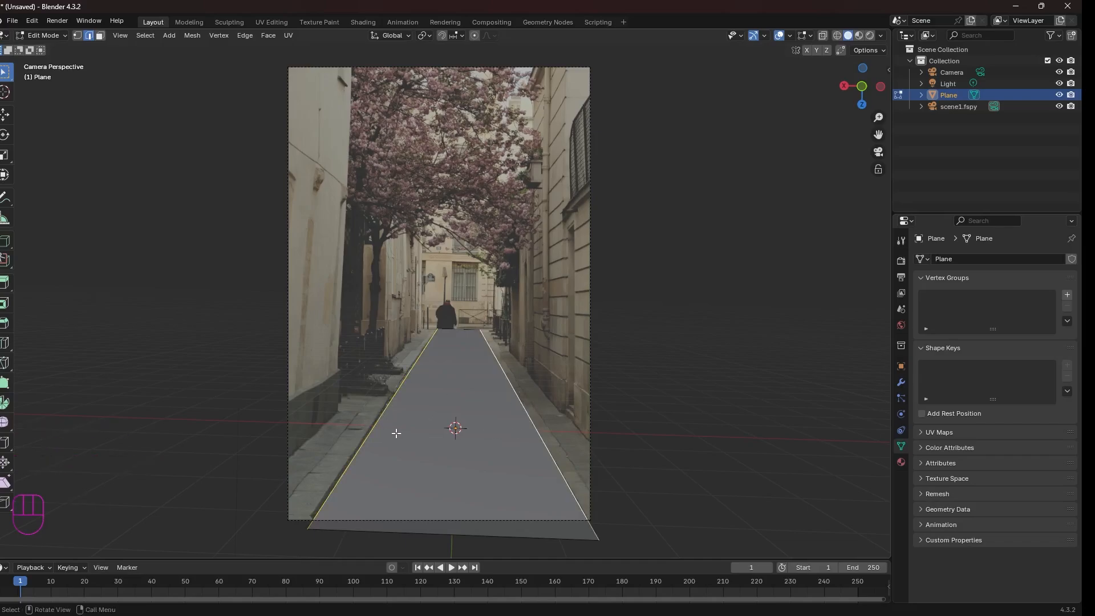
{"action": "key", "text": "e"}
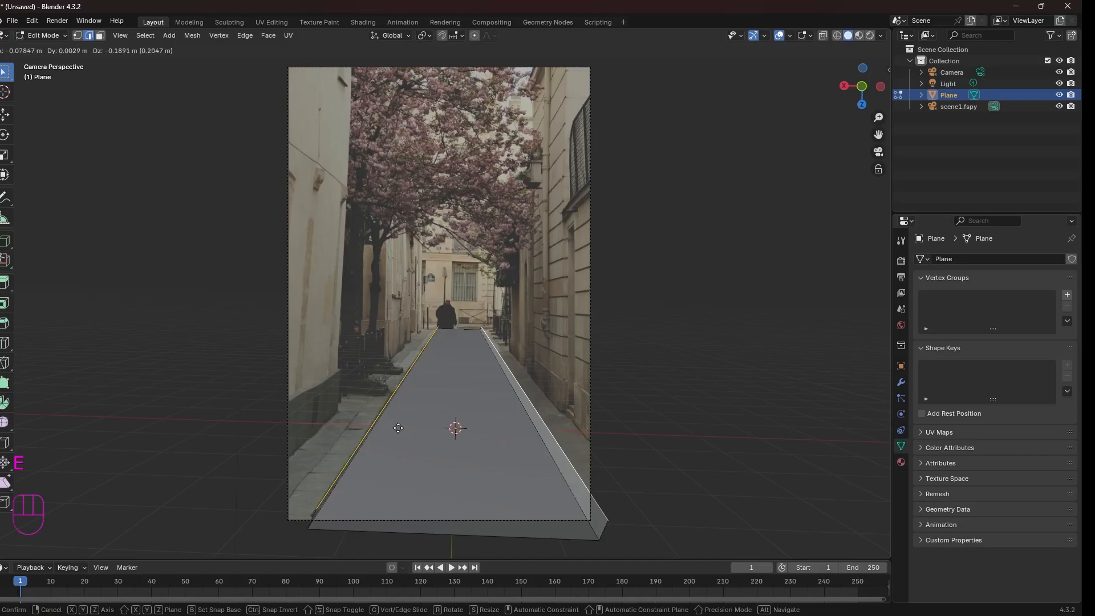
{"action": "key", "text": "z"}
{"action": "left_click", "coordinate": [397, 430]}
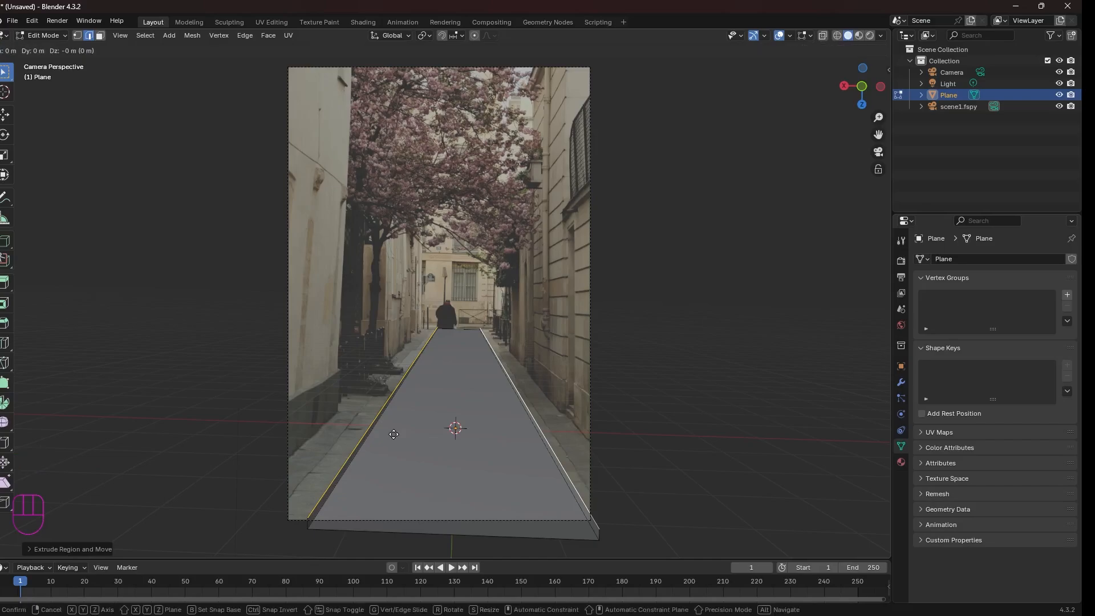
Extrude the upper curb edges in place and spread them outward with Shrink/Fatten to form sidewalks reaching the building walls.
{"action": "right_click", "coordinate": [393, 434]}
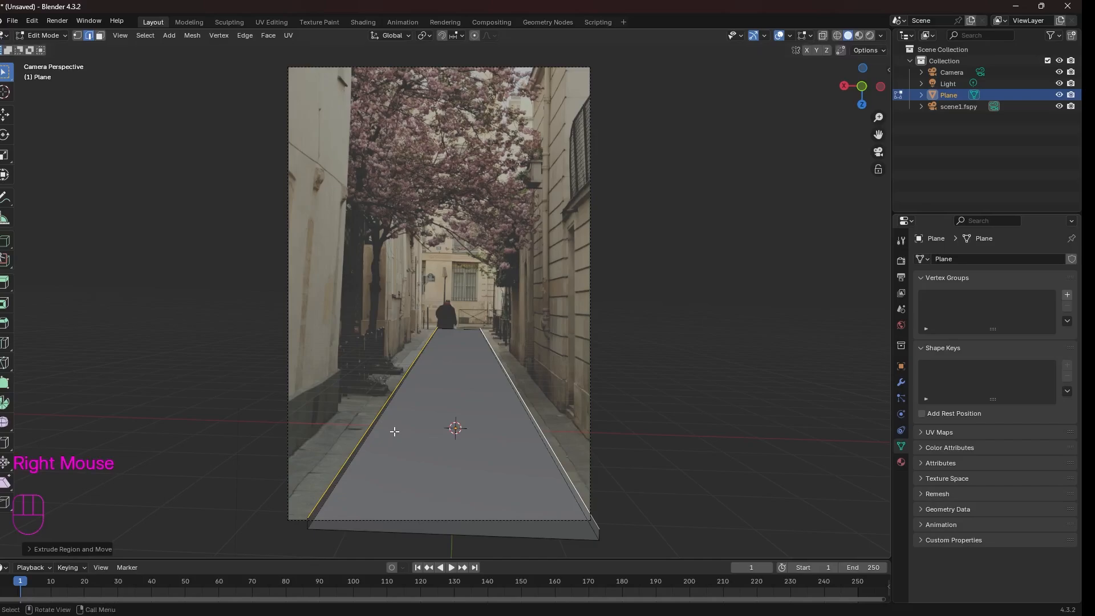
{"action": "key", "text": "alt+s"}
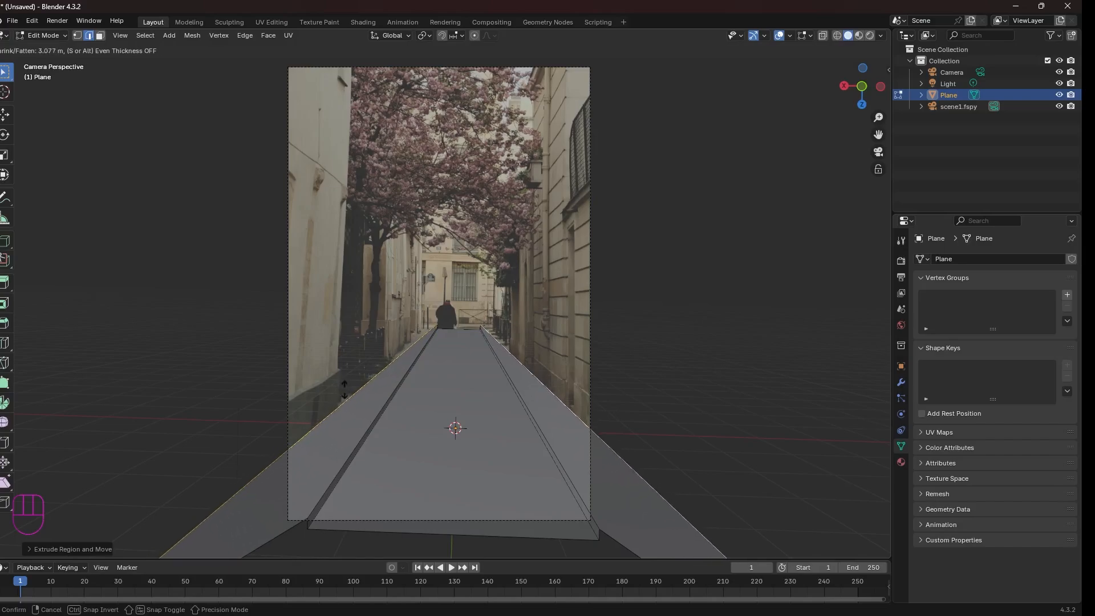
{"action": "left_click", "coordinate": [346, 399]}
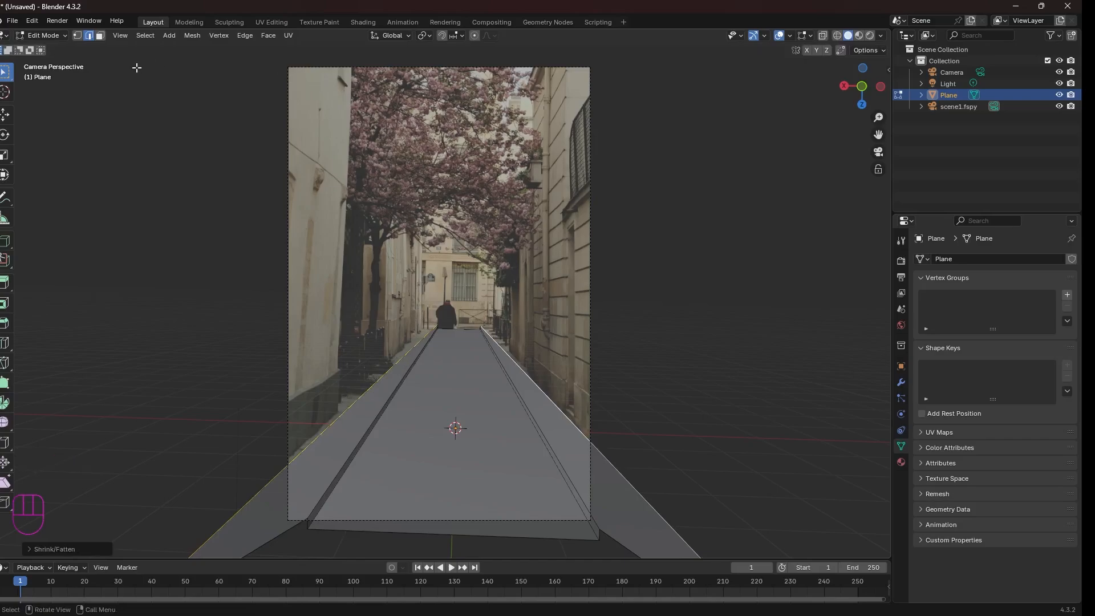
Select all vertices at the far end of the street mesh and scale them up to widen that end.
{"action": "left_click", "coordinate": [77, 35]}
{"action": "left_click_drag", "start_coordinate": [419, 315], "coordinate": [522, 360]}
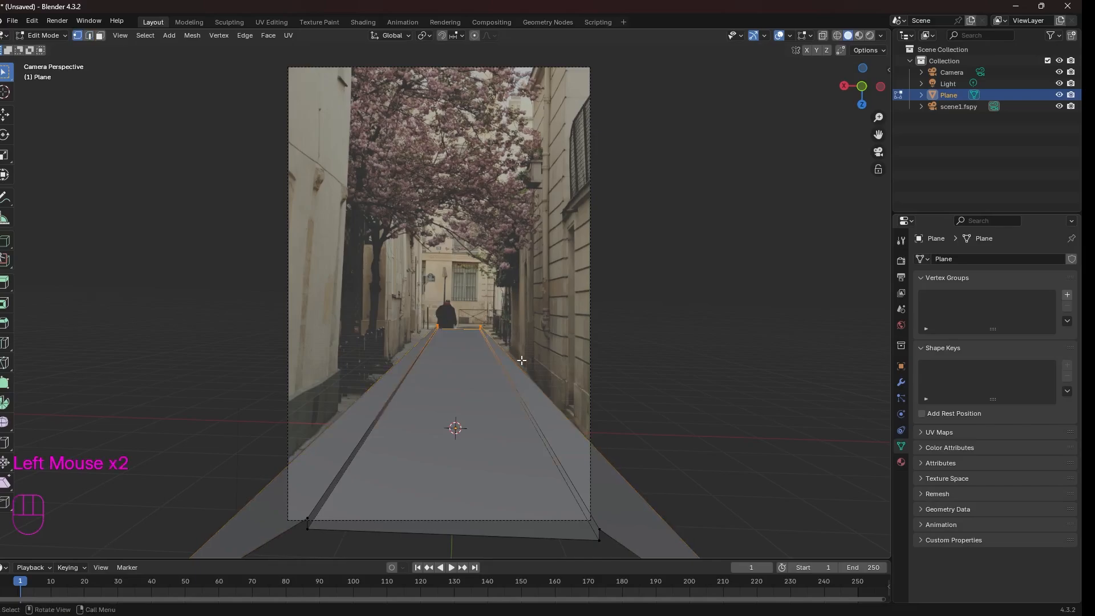
{"action": "key", "text": "d"}
{"action": "key", "text": "s"}
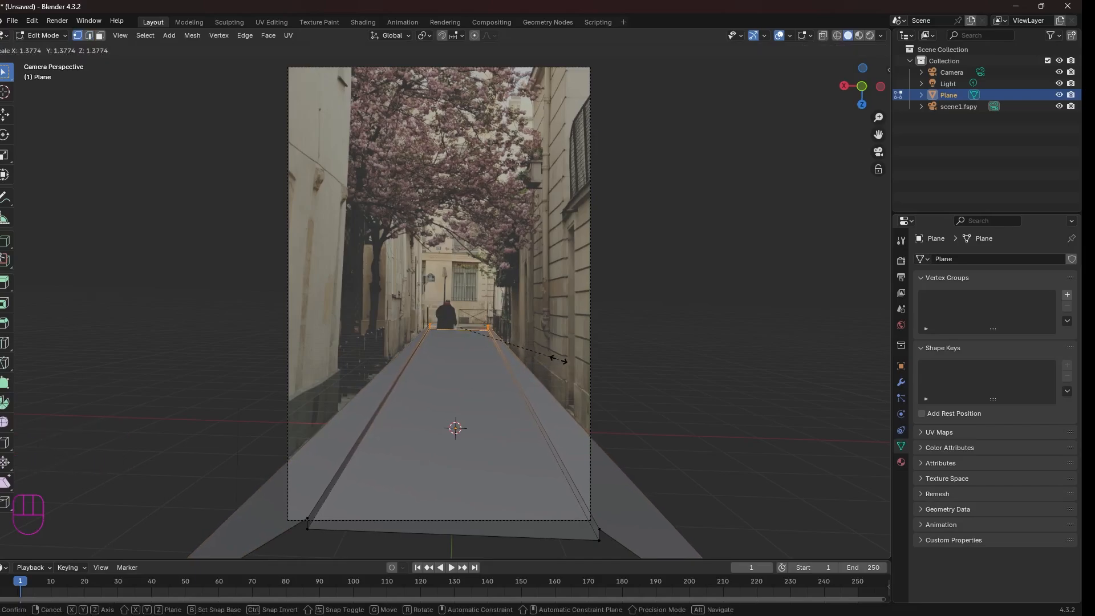
{"action": "left_click", "coordinate": [549, 360]}
Extrude the outer edges of both sidewalks upward along Z to form tall building walls along the street.
{"action": "left_click", "coordinate": [89, 35]}
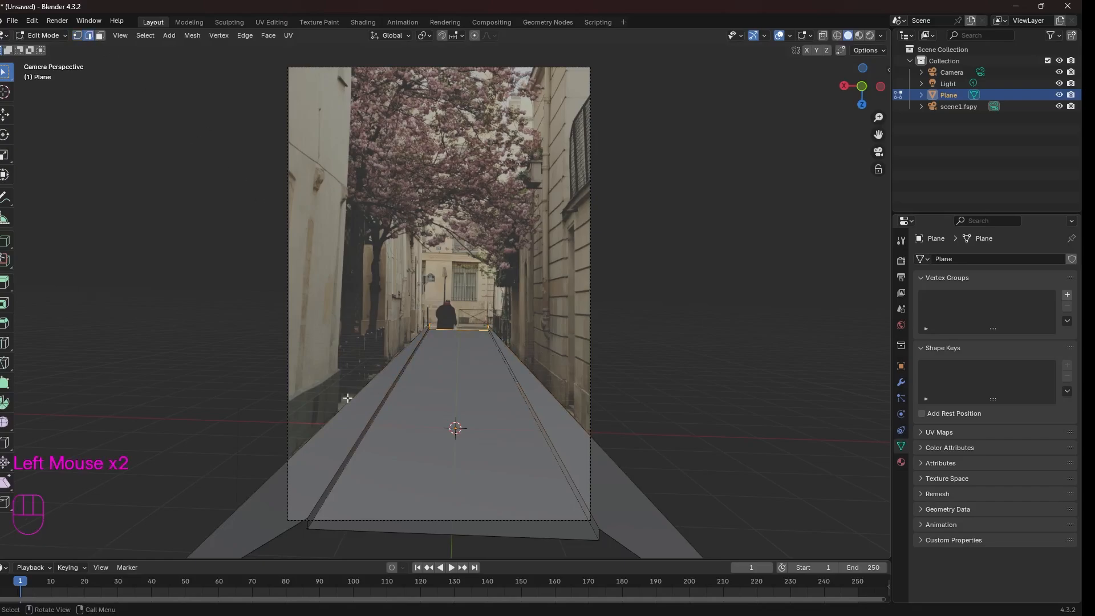
{"action": "left_click", "coordinate": [354, 398]}
{"action": "left_click", "coordinate": [559, 408], "text": "shift"}
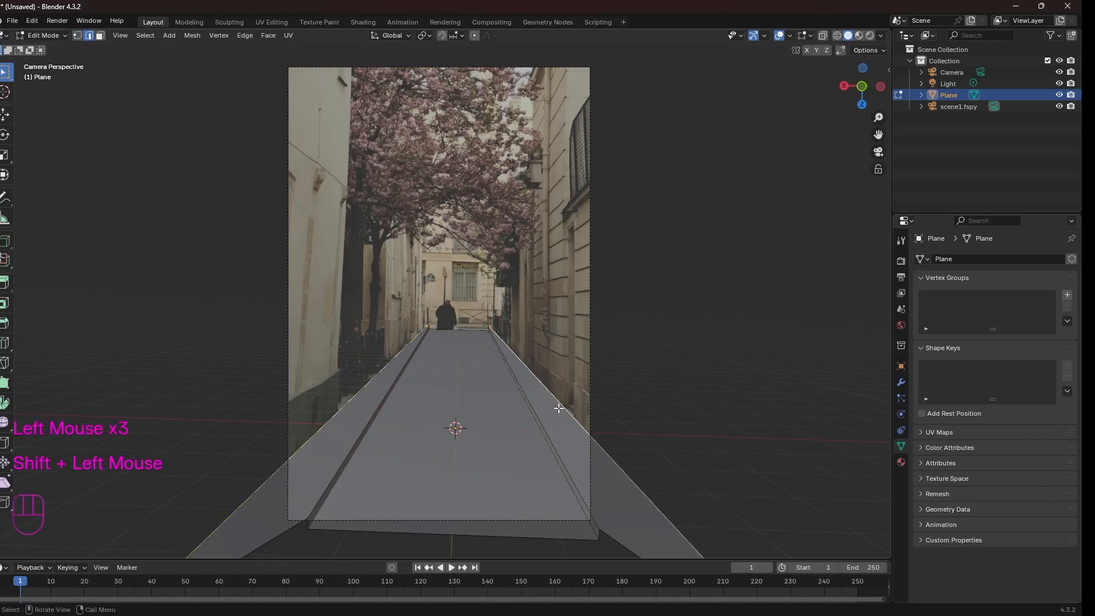
{"action": "key", "text": "e"}
{"action": "key", "text": "z"}
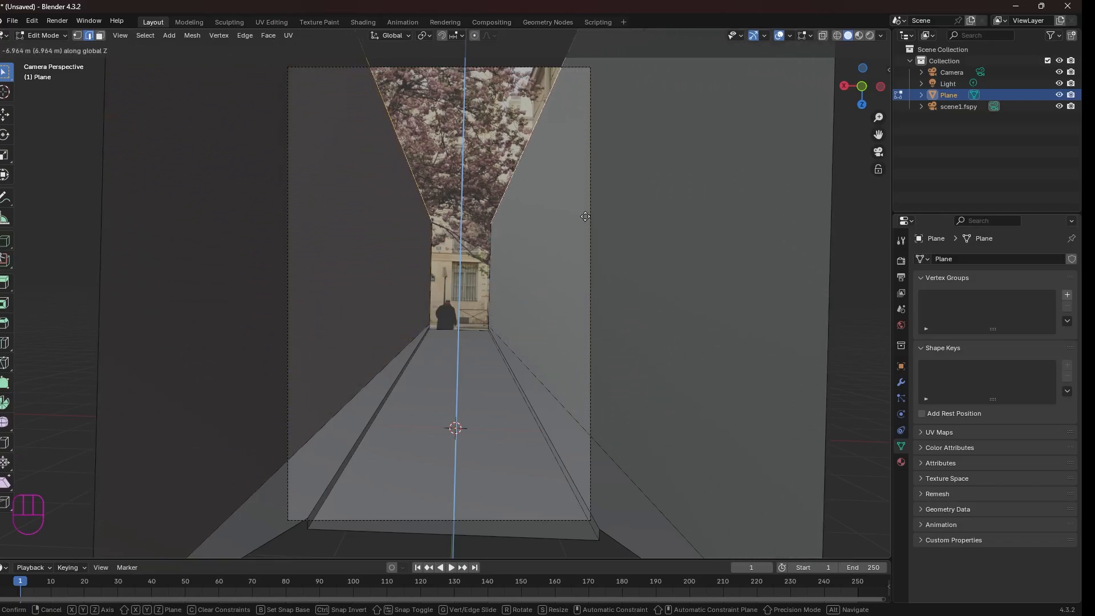
{"action": "left_click", "coordinate": [579, 169]}
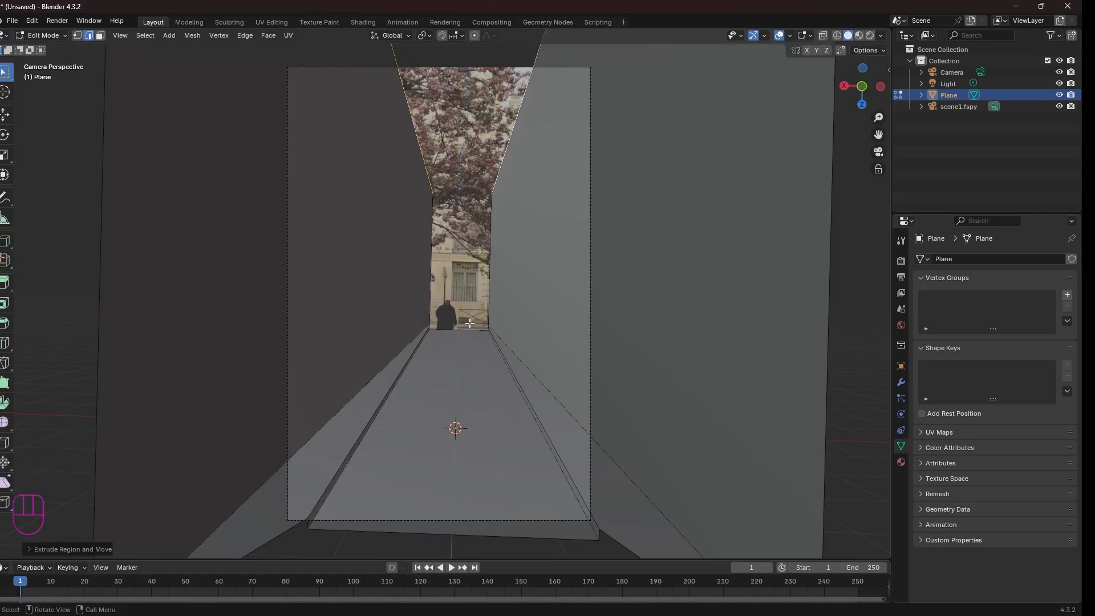
Select the far vertical edges of both walls and fill a face between them to close the street's end.
{"action": "key", "text": "Tab"}
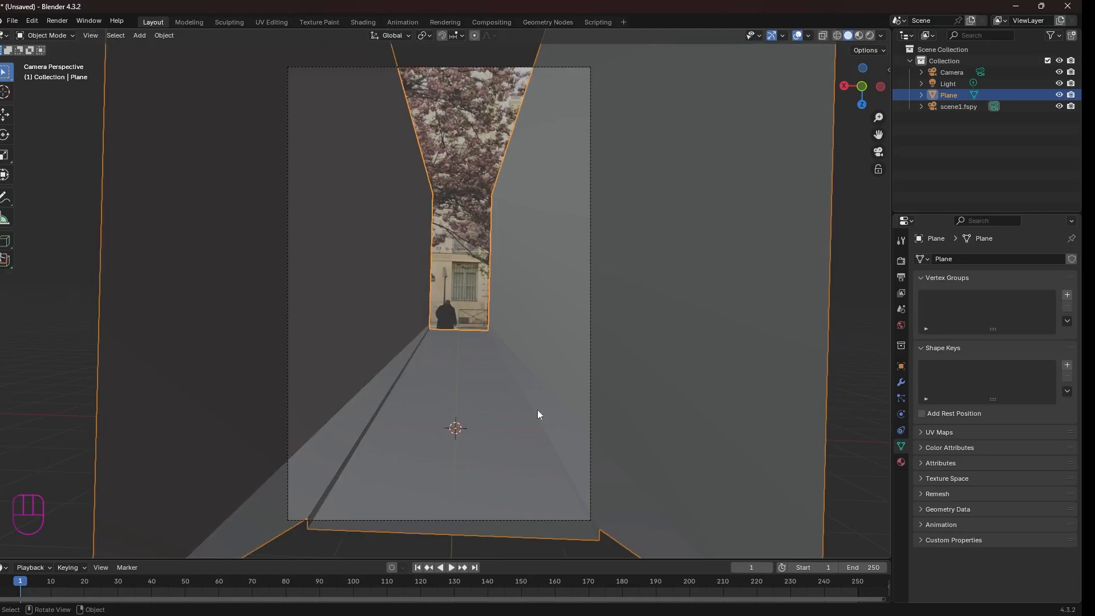
{"action": "key", "text": "Tab"}
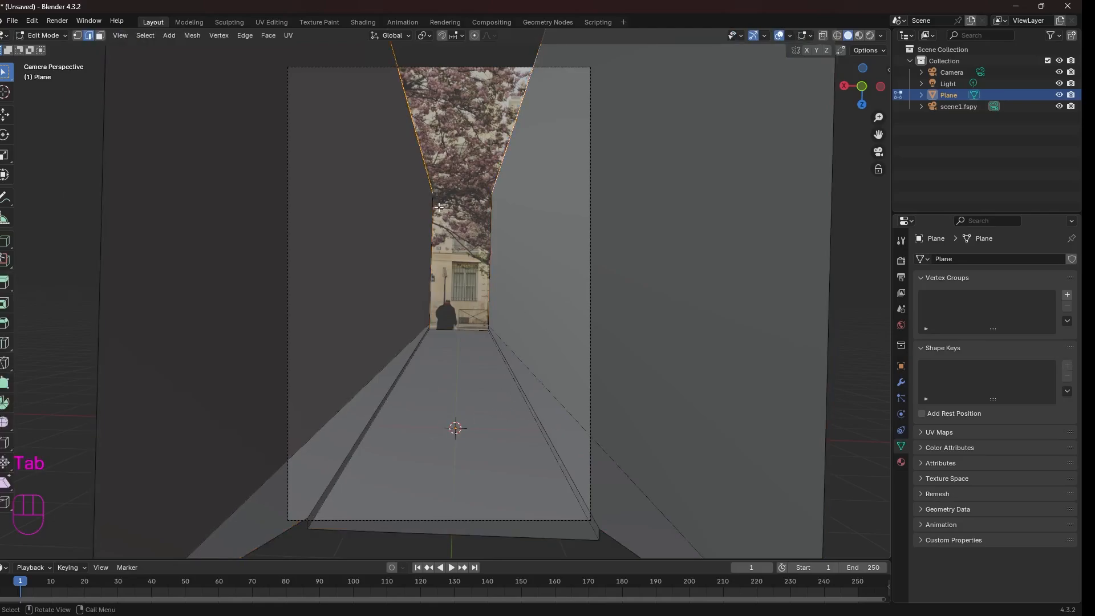
{"action": "left_click", "coordinate": [500, 228], "text": "shift"}
{"action": "left_click", "coordinate": [534, 215], "text": "shift"}
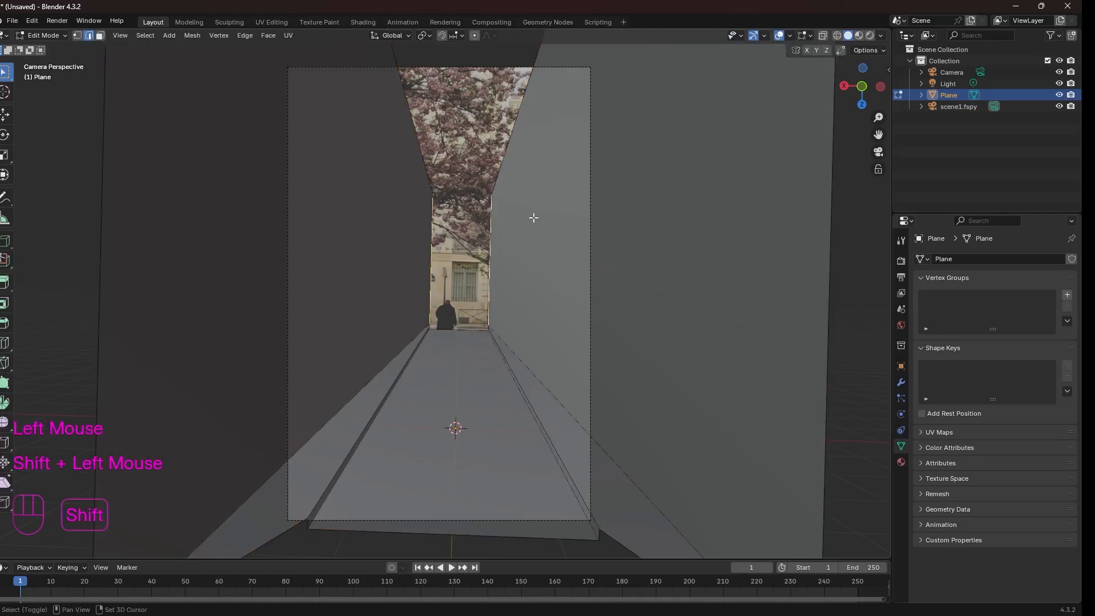
{"action": "right_click", "coordinate": [536, 213]}
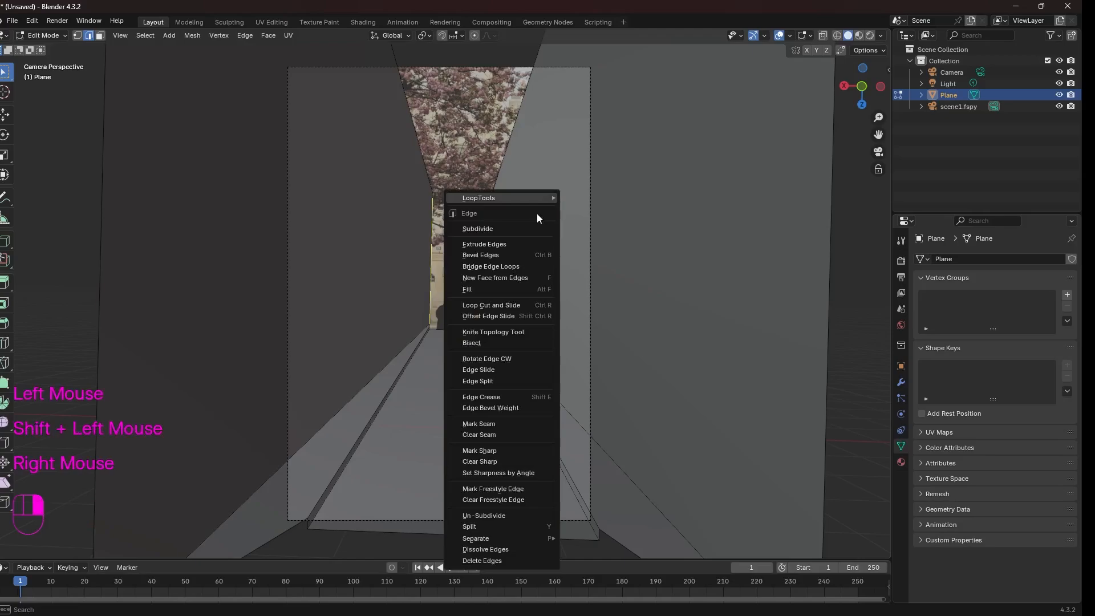
{"action": "left_click", "coordinate": [508, 255]}
{"action": "key", "text": "Escape"}
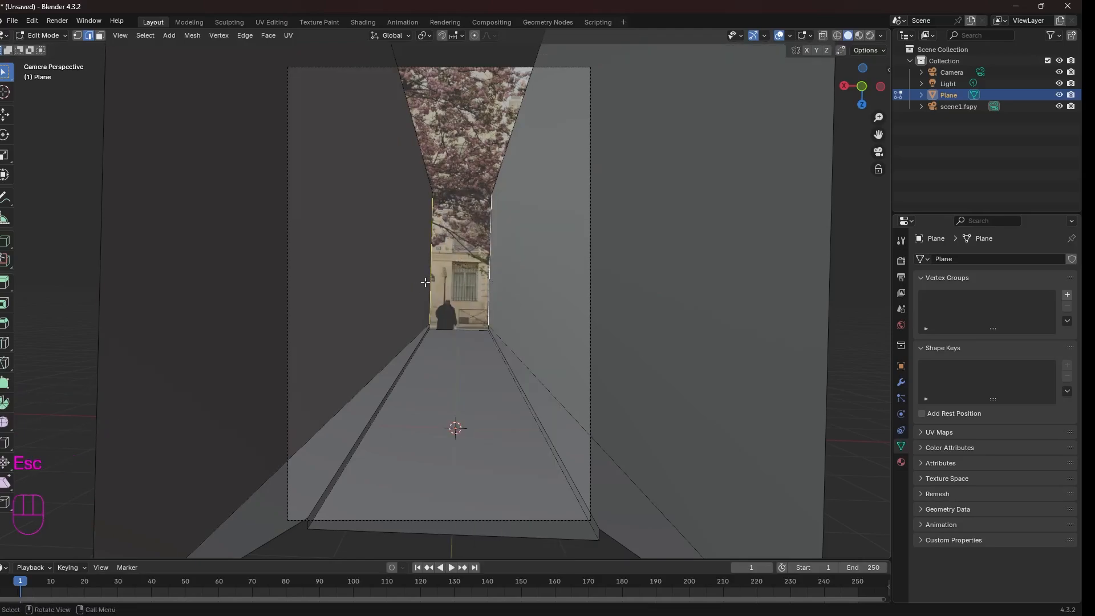
{"action": "key", "text": "f"}
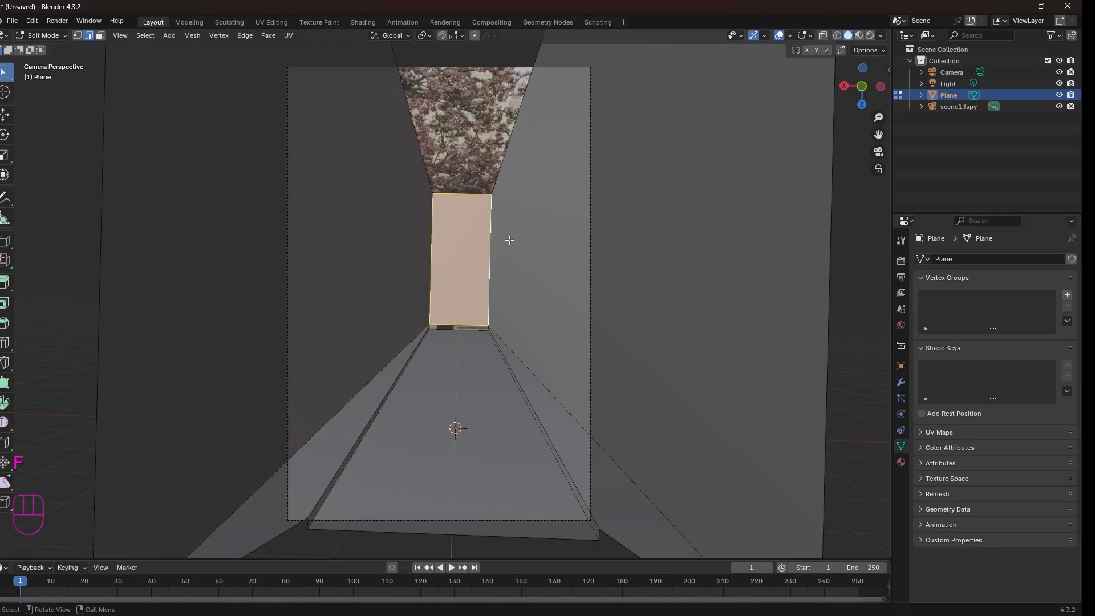
Fill a face between the upper edges of the two walls to cover the street.
{"action": "left_click", "coordinate": [417, 173]}
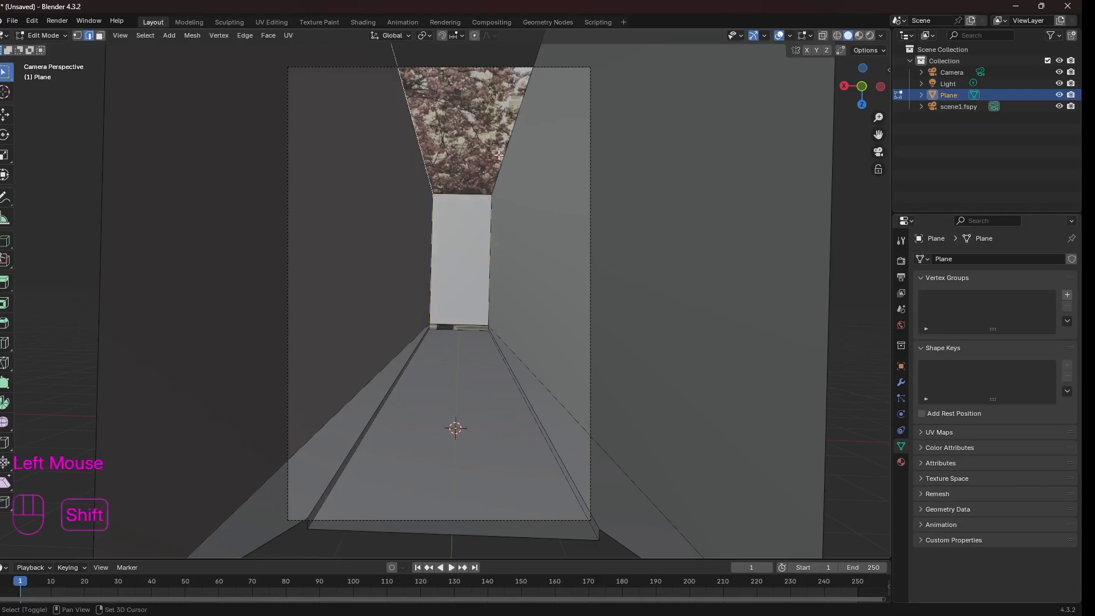
{"action": "left_click", "coordinate": [541, 178], "text": "shift"}
{"action": "key", "text": "f"}
{"action": "left_click", "coordinate": [543, 206]}
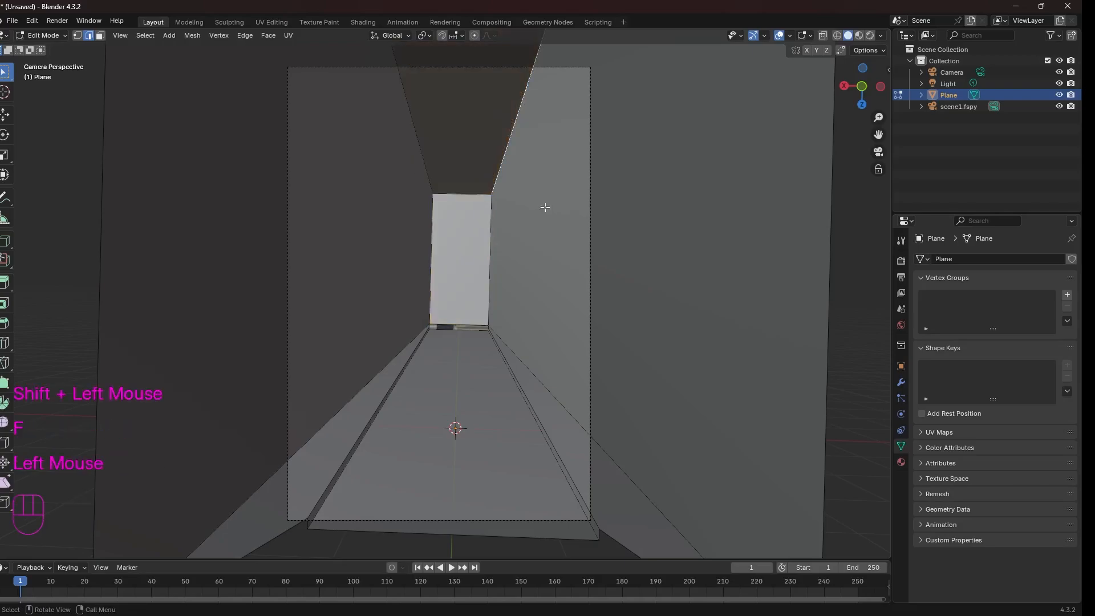
Move the lower edge of the end face down along Z to meet the road, and return to Object Mode.
{"action": "left_click", "coordinate": [467, 326]}
{"action": "key", "text": "g"}
{"action": "key", "text": "z"}
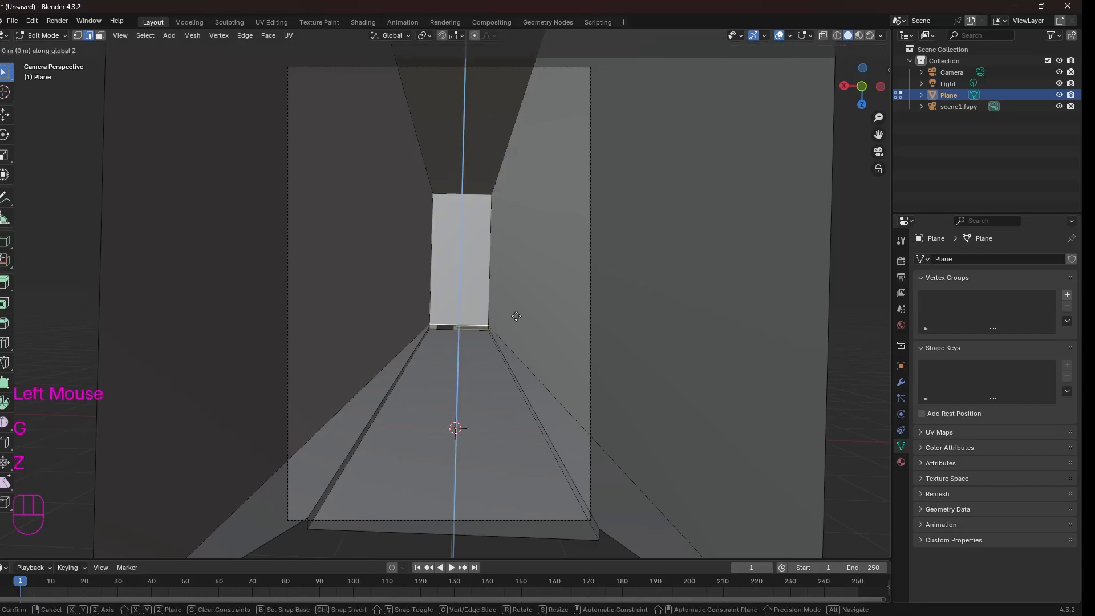
{"action": "left_click", "coordinate": [516, 321]}
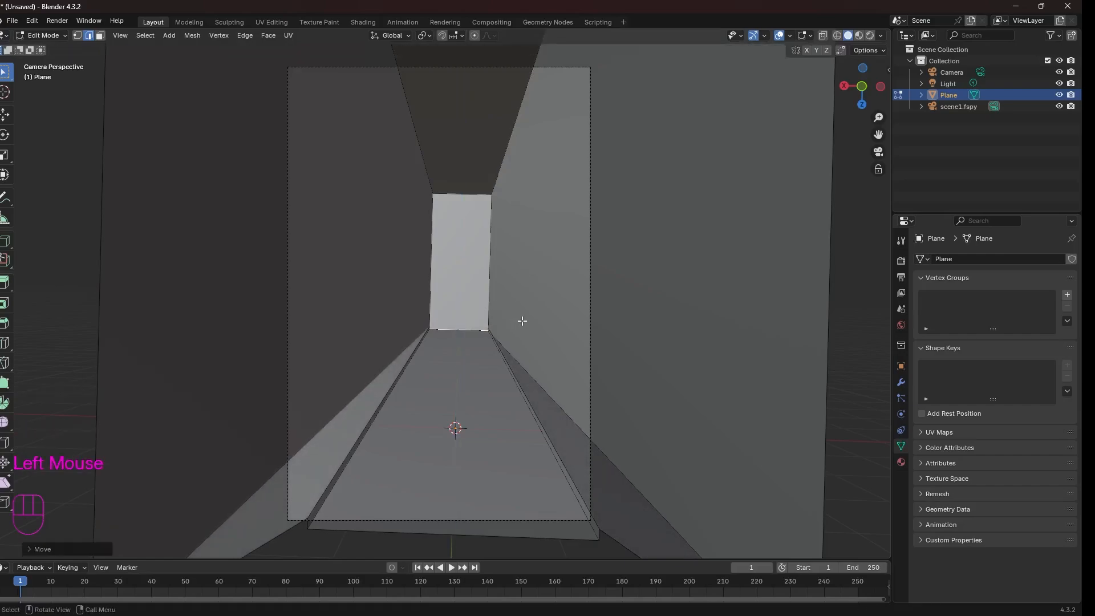
{"action": "key", "text": "Tab"}
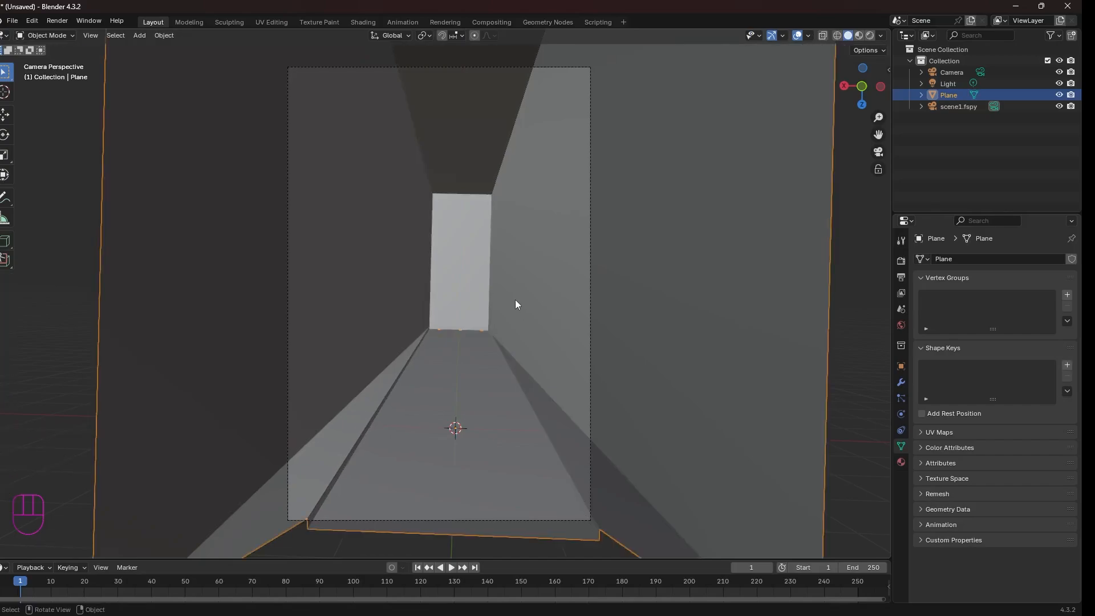
In the Shading workspace, create a new material for the street mesh and spread its two nodes apart.
{"action": "left_click", "coordinate": [363, 22]}
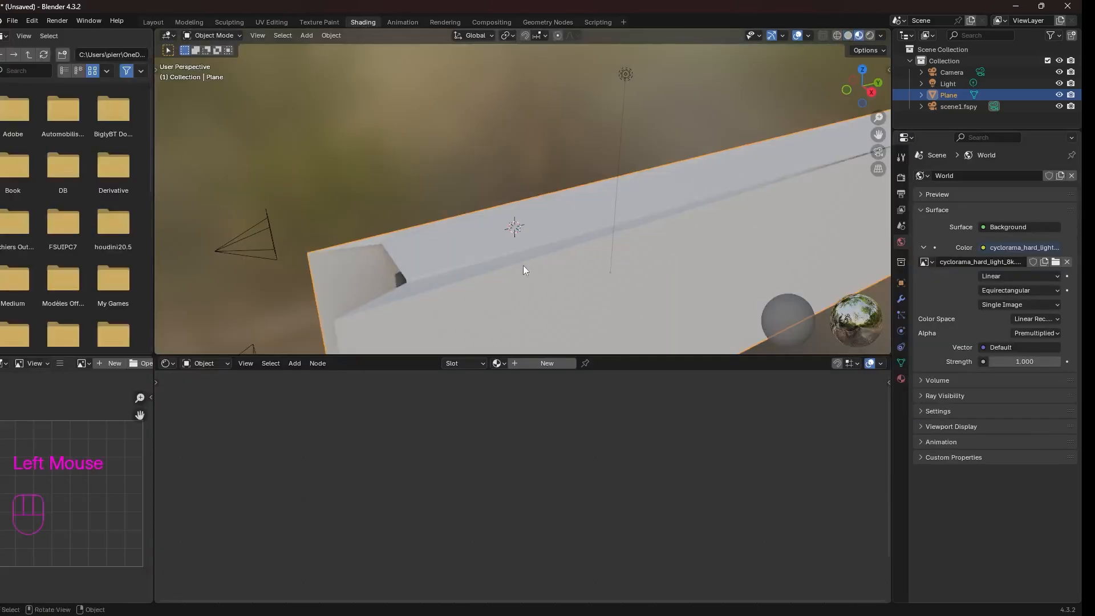
{"action": "double_click", "coordinate": [571, 364]}
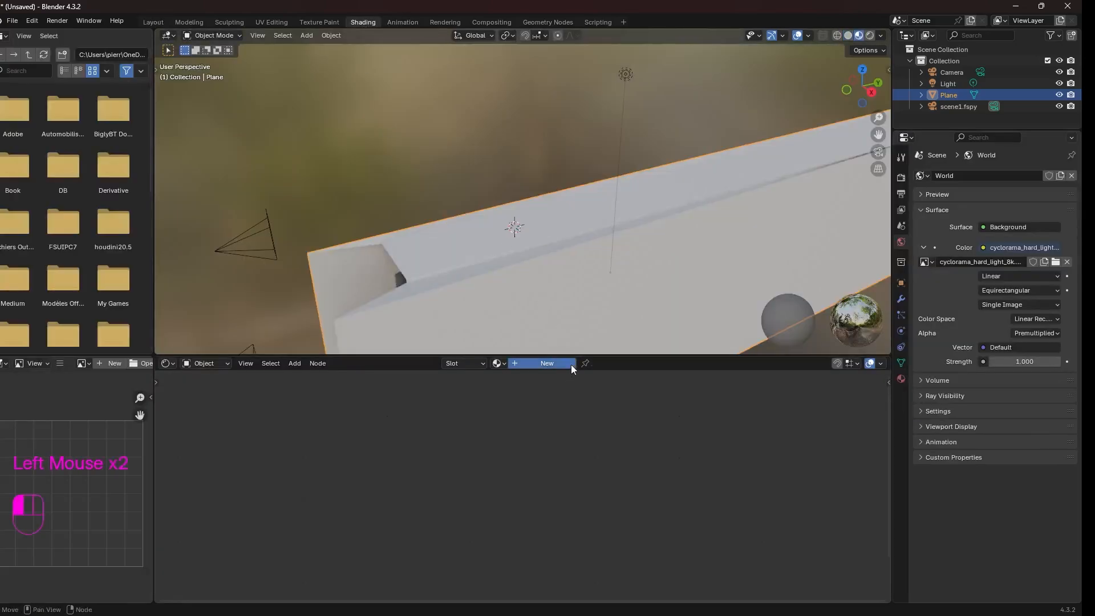
{"action": "middle_click_drag", "start_coordinate": [646, 447], "coordinate": [691, 497]}
{"action": "left_click", "coordinate": [629, 432]}
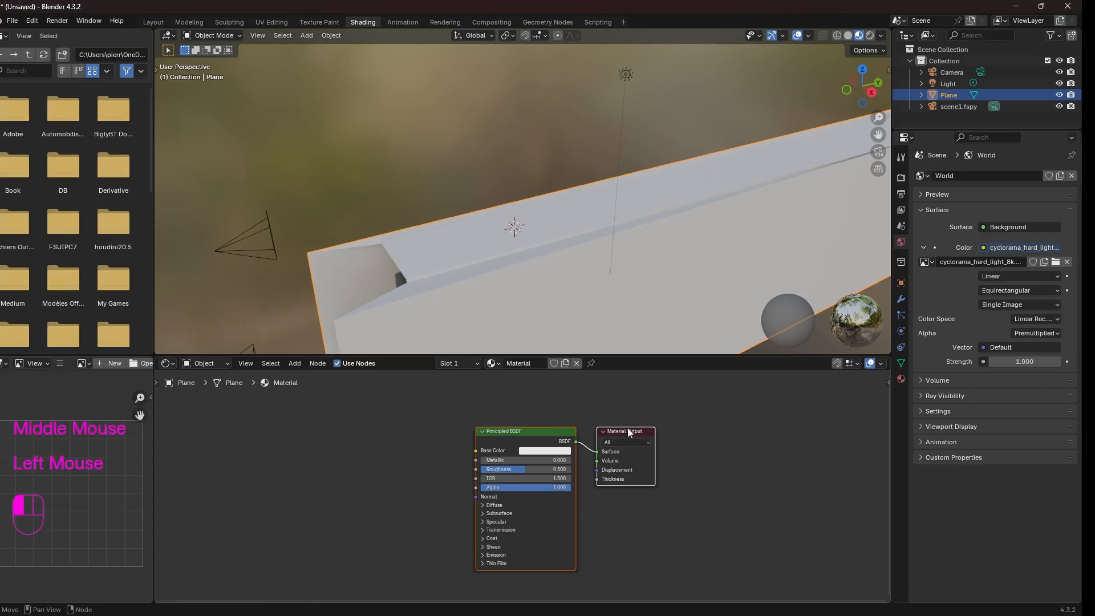
{"action": "left_click_drag", "start_coordinate": [629, 432], "coordinate": [757, 427]}
{"action": "left_click", "coordinate": [787, 529]}
{"action": "left_click_drag", "start_coordinate": [657, 431], "coordinate": [566, 421]}
{"action": "left_click_drag", "start_coordinate": [749, 424], "coordinate": [758, 410]}
{"action": "left_click_drag", "start_coordinate": [574, 419], "coordinate": [642, 408]}
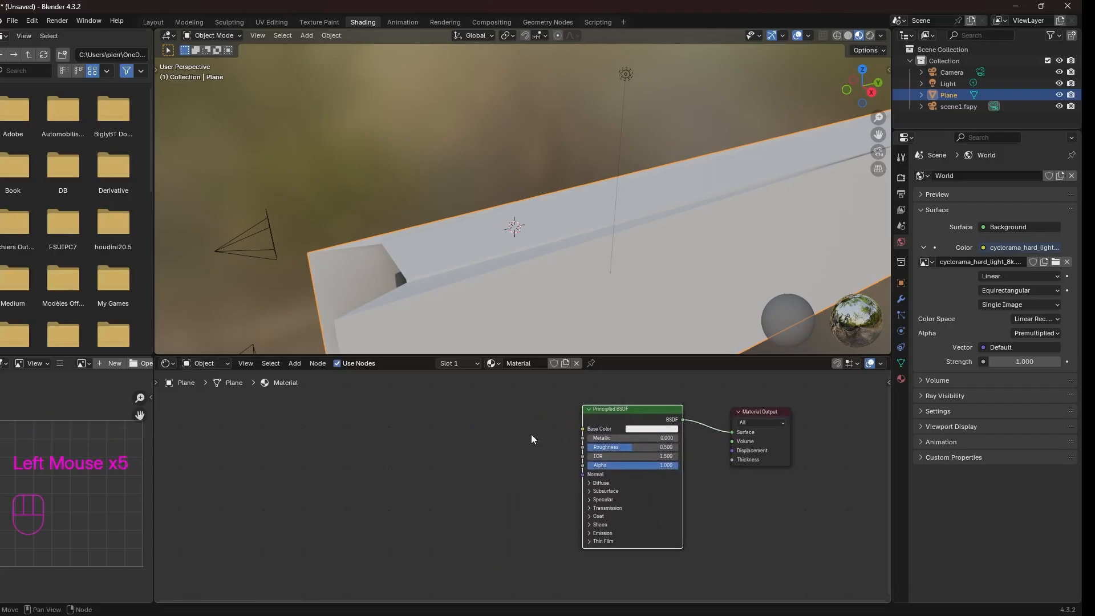
Delete the Principled BSDF node from the material and reposition the Material Output node.
{"action": "left_click", "coordinate": [636, 419]}
{"action": "left_click", "coordinate": [636, 411]}
{"action": "key", "text": "x"}
{"action": "left_click_drag", "start_coordinate": [757, 417], "coordinate": [508, 463]}
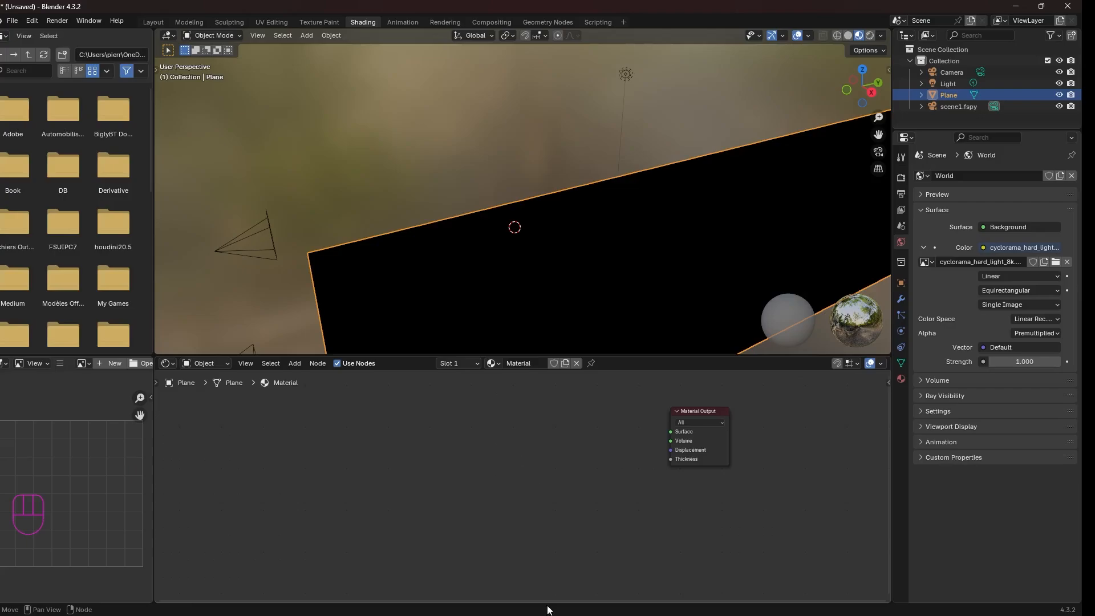
Bring felix-4BNDcRxMu08-unsplash.jpg from the Camera Mapping folder into the street material and connect its Color to the Material Output's Surface.
{"action": "mouse_move", "coordinate": [550, 614]}
{"action": "left_click", "coordinate": [714, 601]}
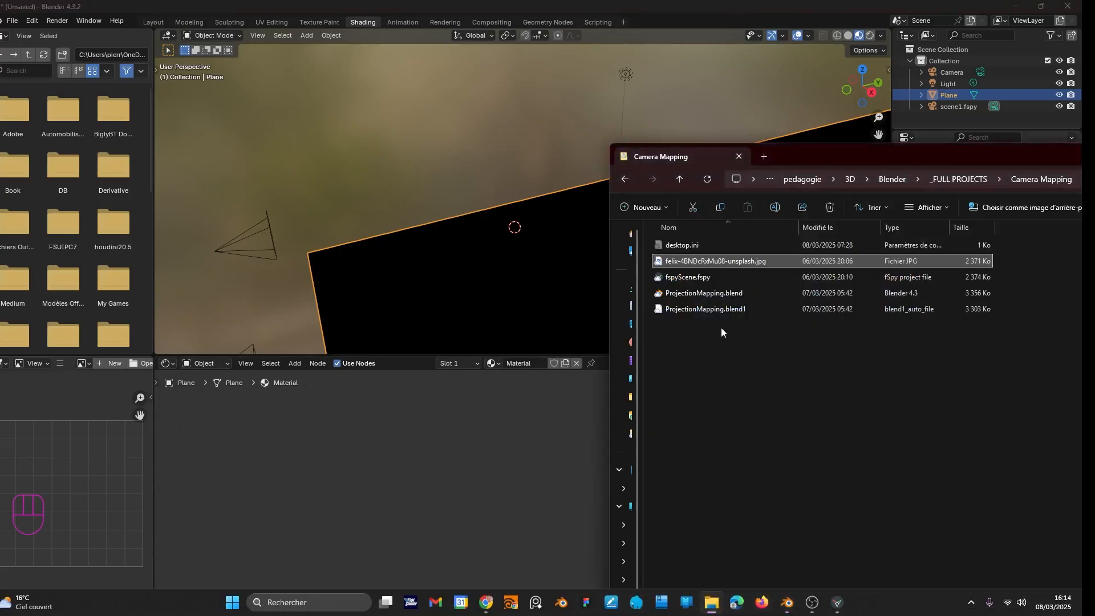
{"action": "left_click_drag", "start_coordinate": [713, 261], "coordinate": [465, 462]}
{"action": "left_click", "coordinate": [534, 427]}
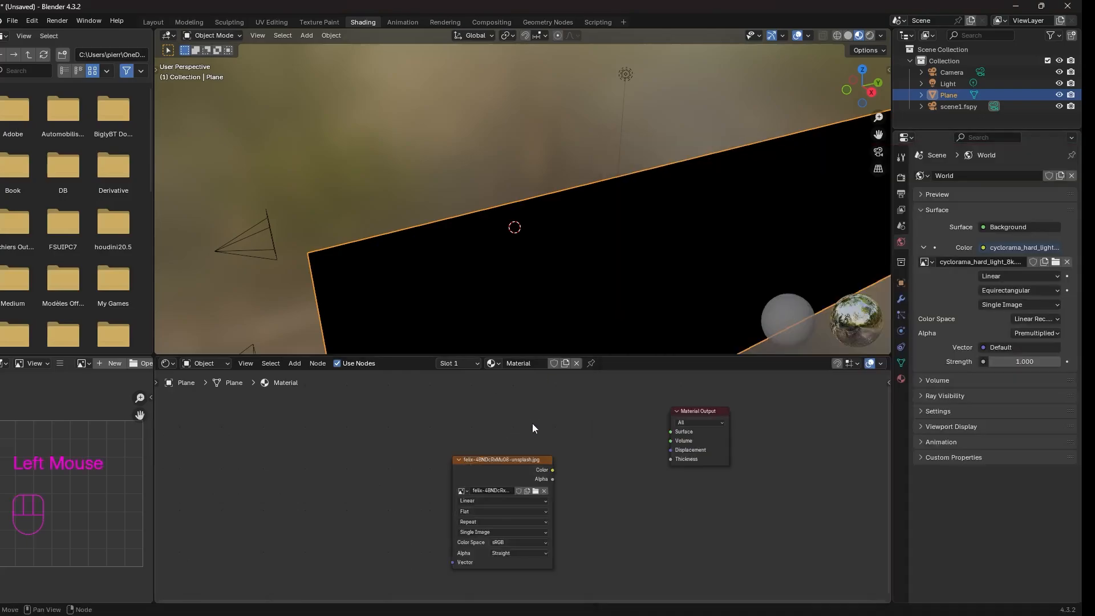
{"action": "left_click_drag", "start_coordinate": [553, 469], "coordinate": [671, 432]}
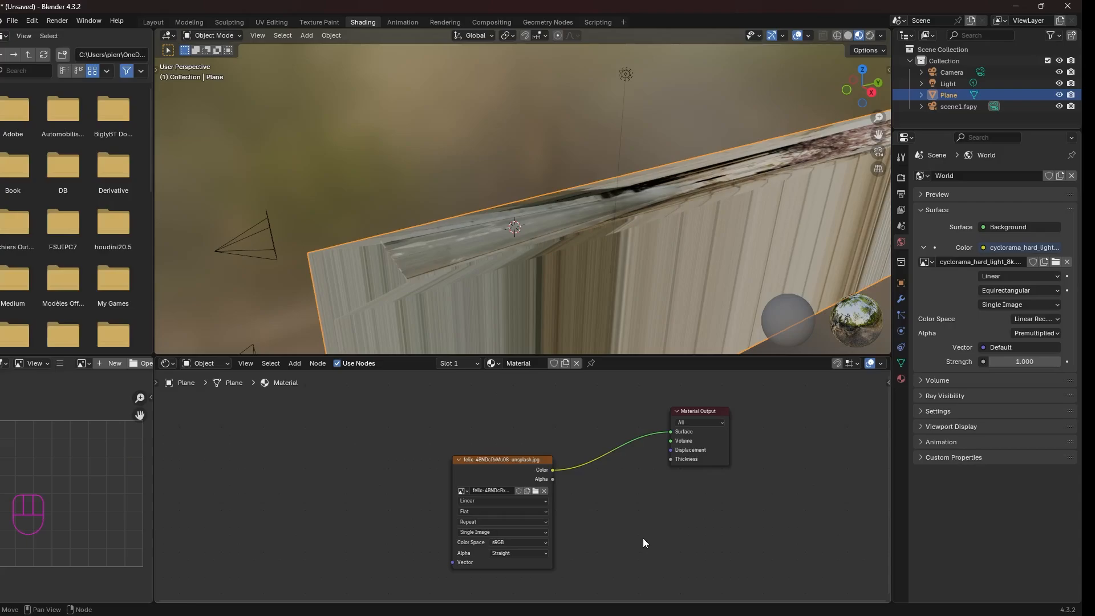
Look through the scene camera and set the scene1.fspy camera as the active camera.
{"action": "key", "text": "KP_0"}
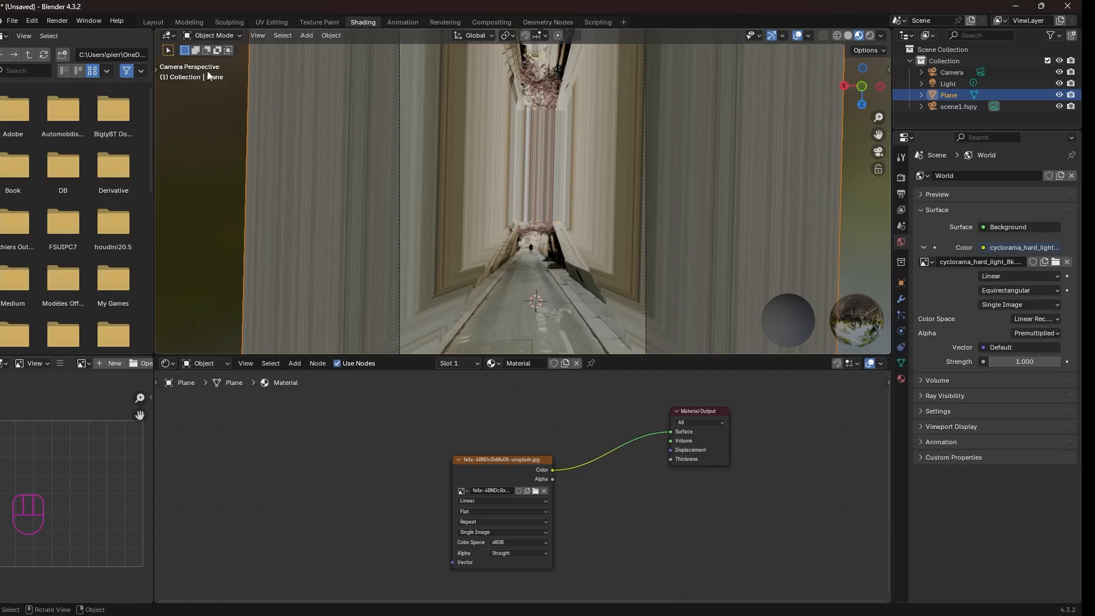
{"action": "left_click", "coordinate": [946, 103]}
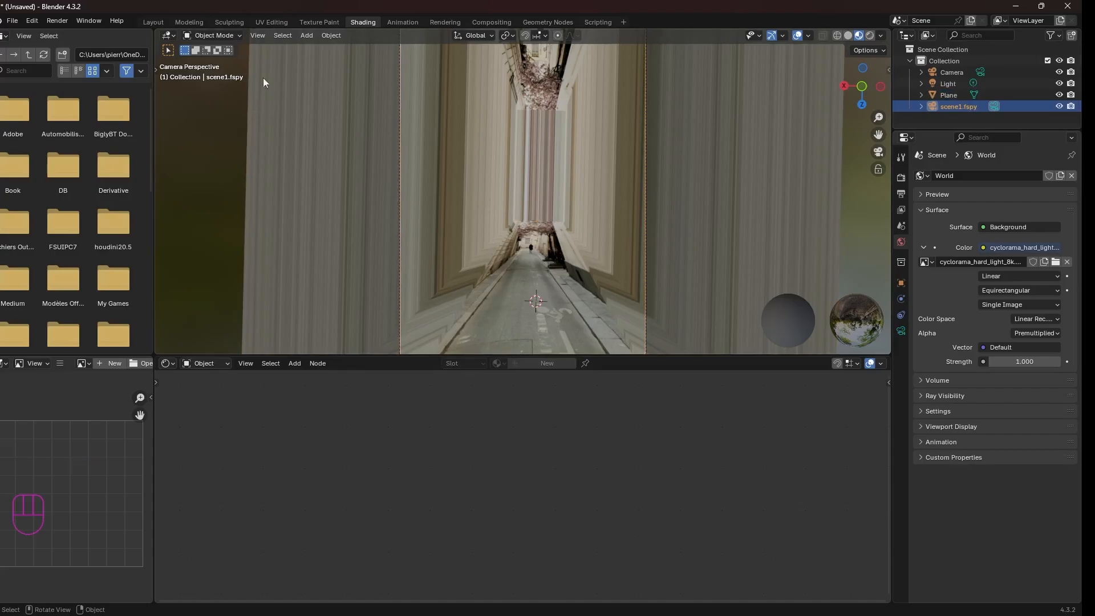
{"action": "left_click", "coordinate": [260, 35]}
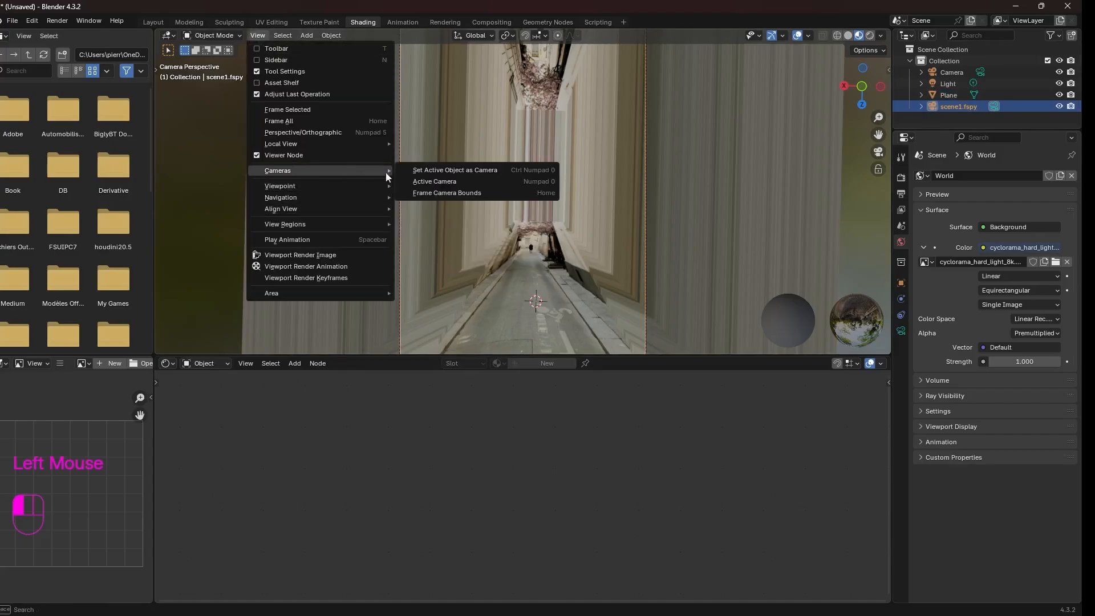
{"action": "left_click", "coordinate": [433, 169]}
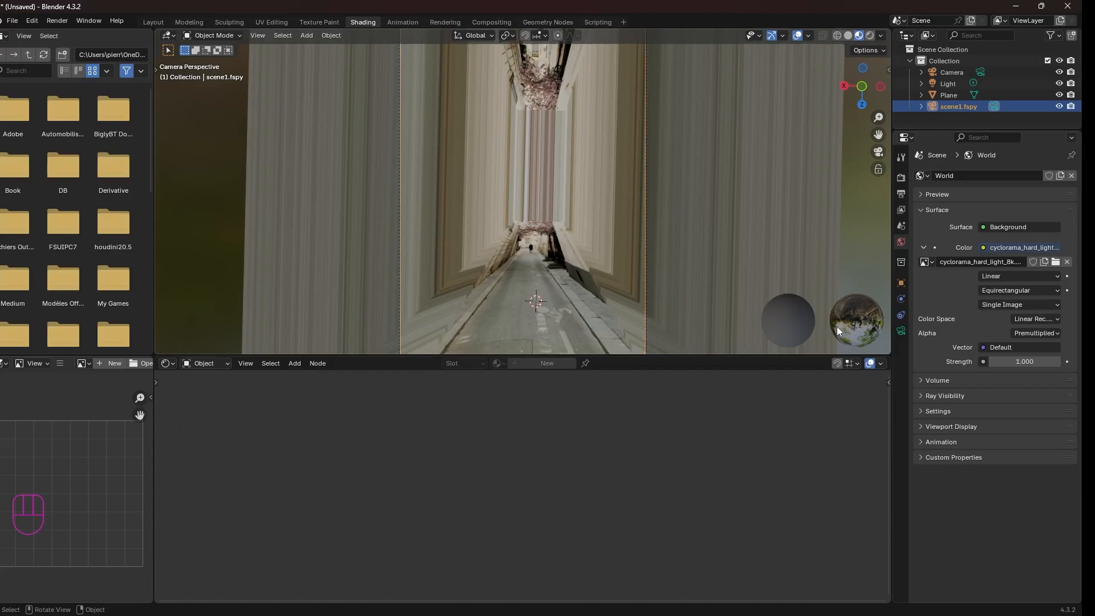
Select the street mesh and add a Subdivision Surface modifier to it.
{"action": "left_click", "coordinate": [611, 268]}
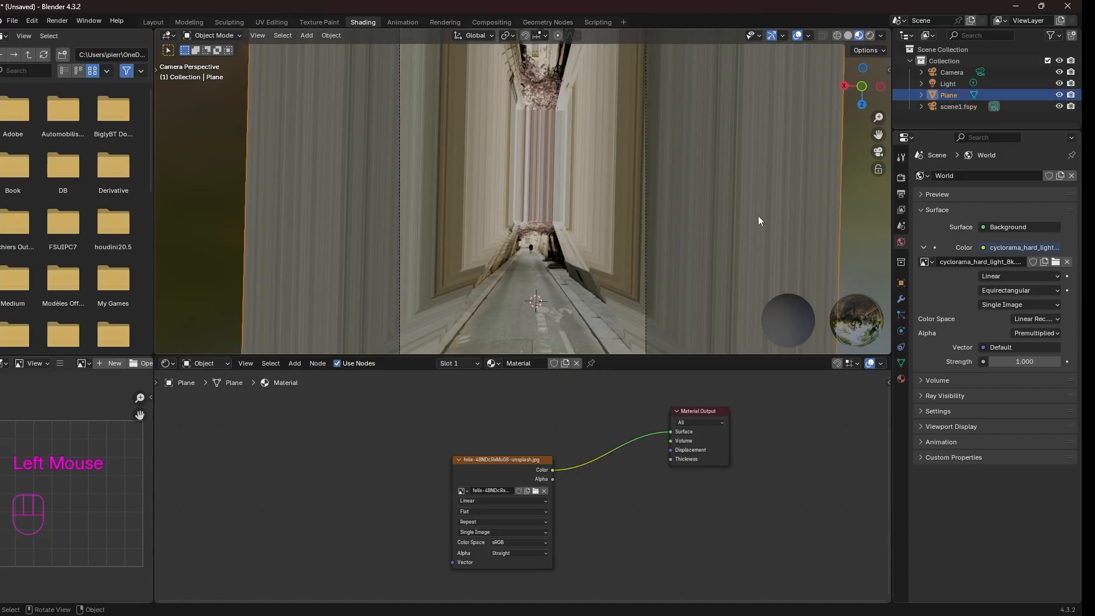
{"action": "left_click", "coordinate": [947, 94]}
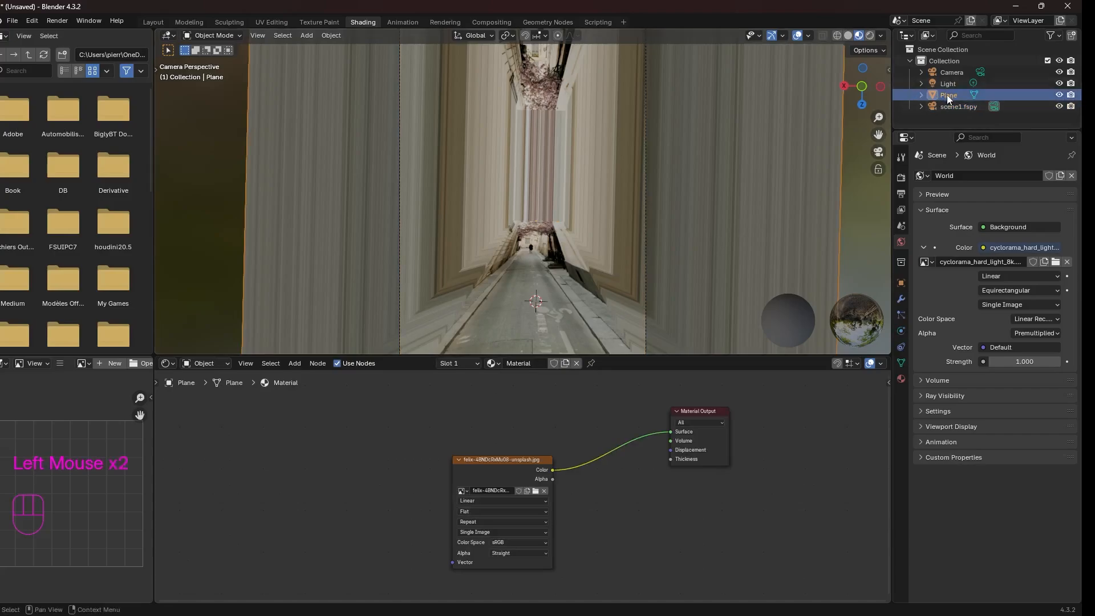
{"action": "left_click", "coordinate": [901, 299]}
{"action": "left_click", "coordinate": [993, 172]}
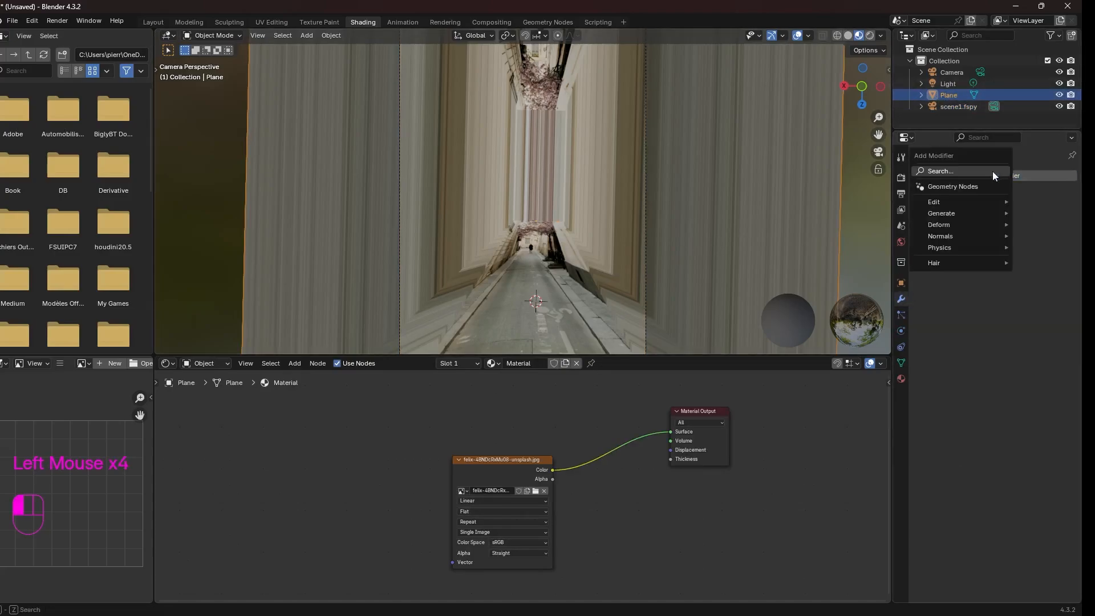
{"action": "mouse_move", "coordinate": [963, 211]}
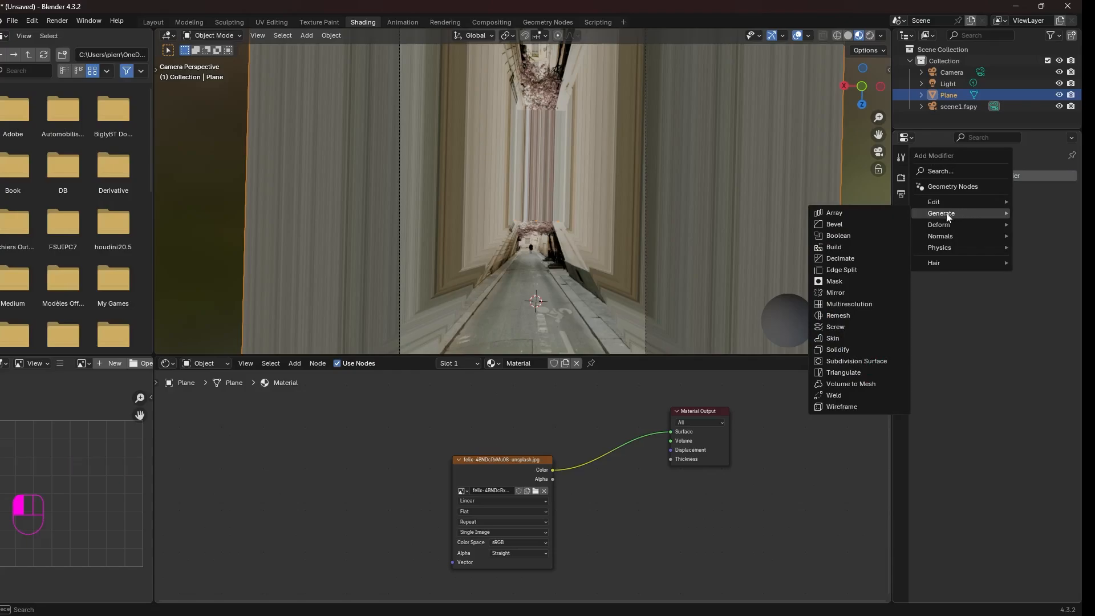
{"action": "left_click", "coordinate": [859, 360]}
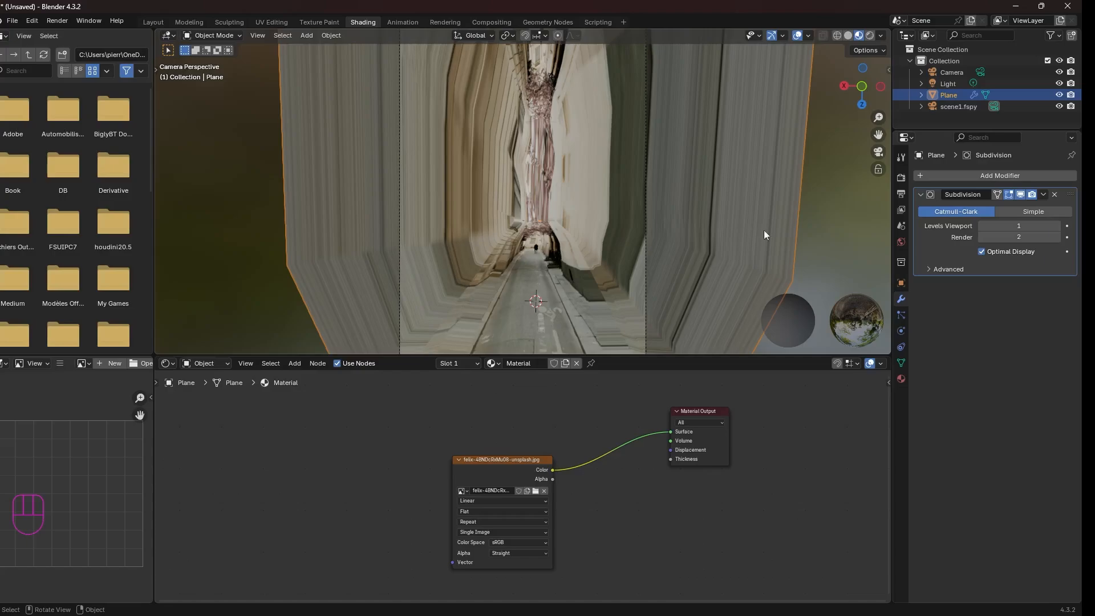
Set both the viewport and render levels of the Subdivision modifier to 5.
{"action": "left_click", "coordinate": [1011, 225]}
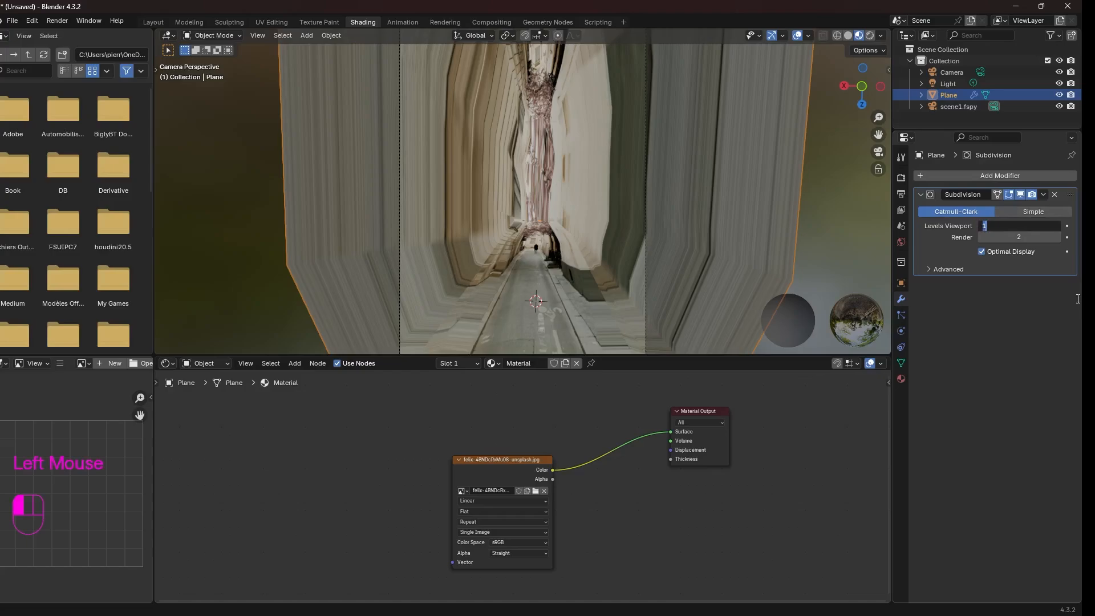
{"action": "type", "text": "5"}
{"action": "key", "text": "Return"}
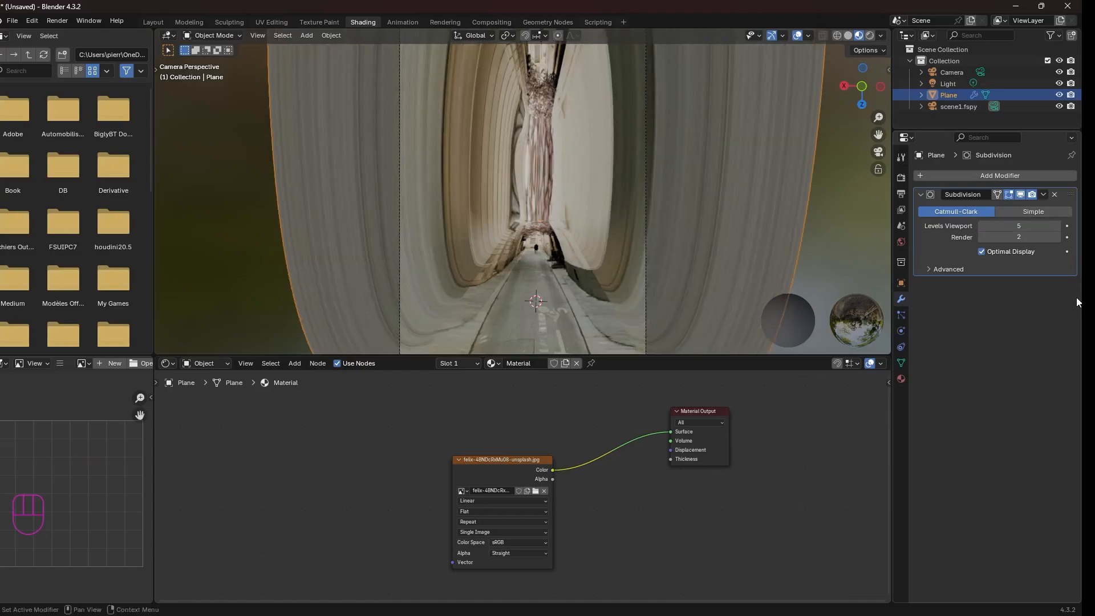
{"action": "left_click", "coordinate": [1020, 236]}
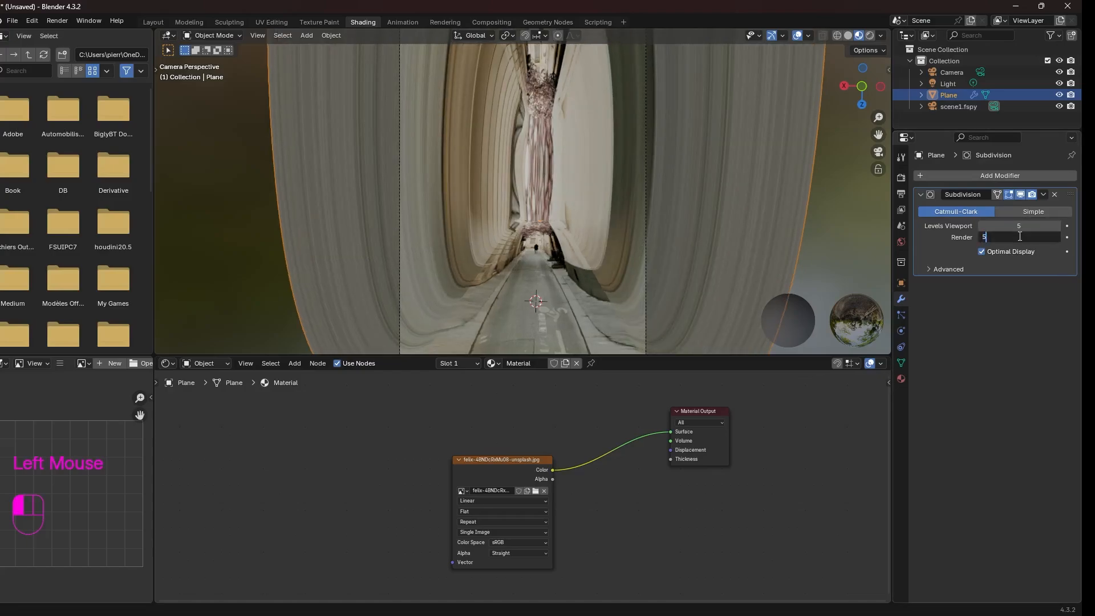
{"action": "key", "text": "Return"}
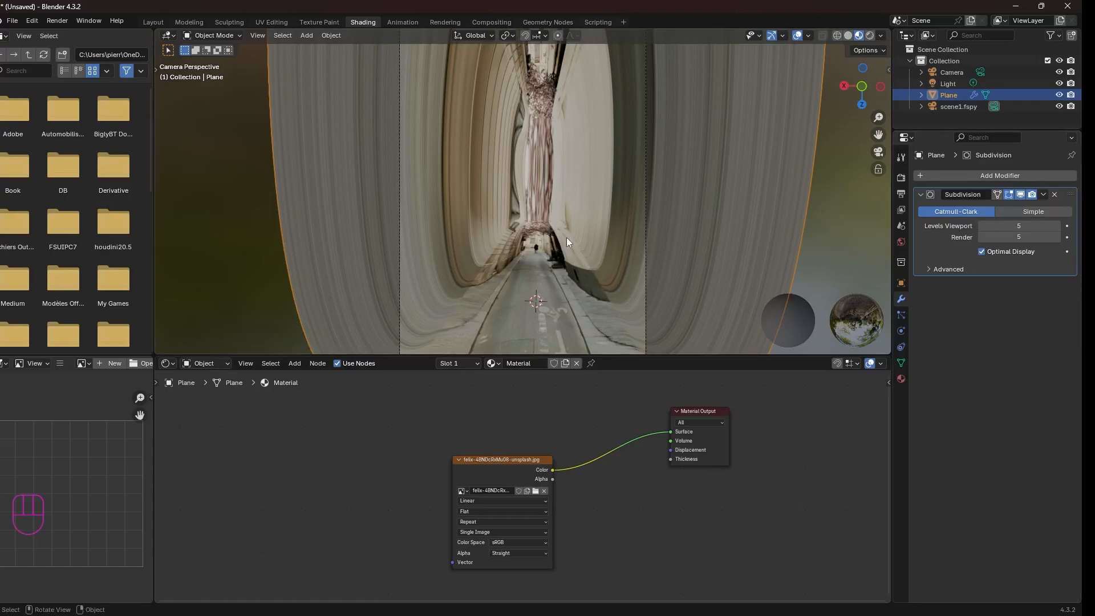
Check the subdivided street mesh against the photo in wireframe, and switch the viewport to Rendered shading.
{"action": "key", "text": "z"}
{"action": "left_click", "coordinate": [485, 239]}
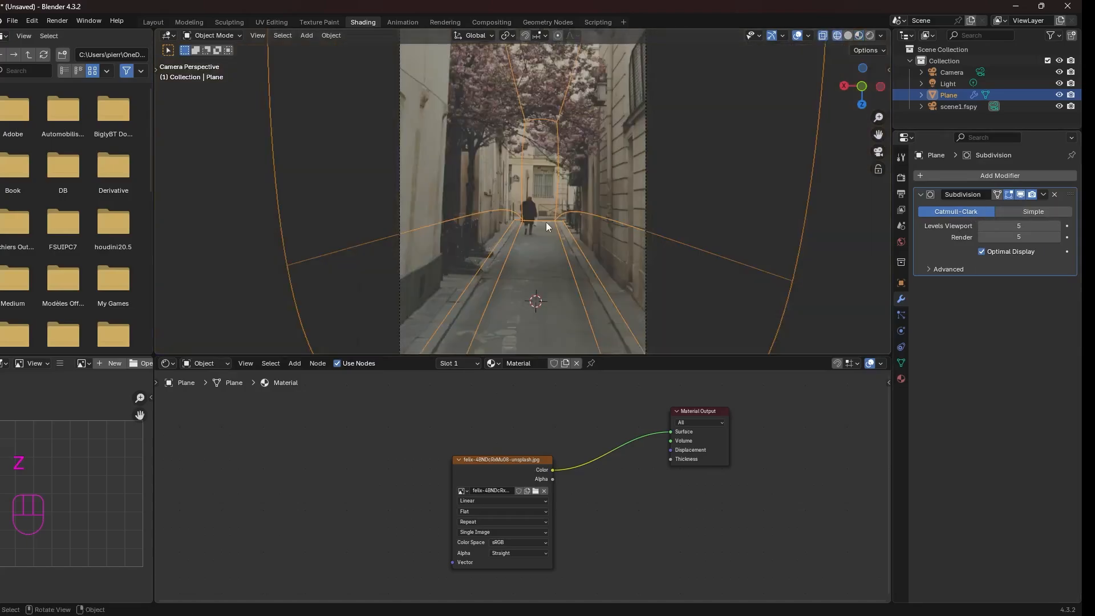
{"action": "key", "text": "z"}
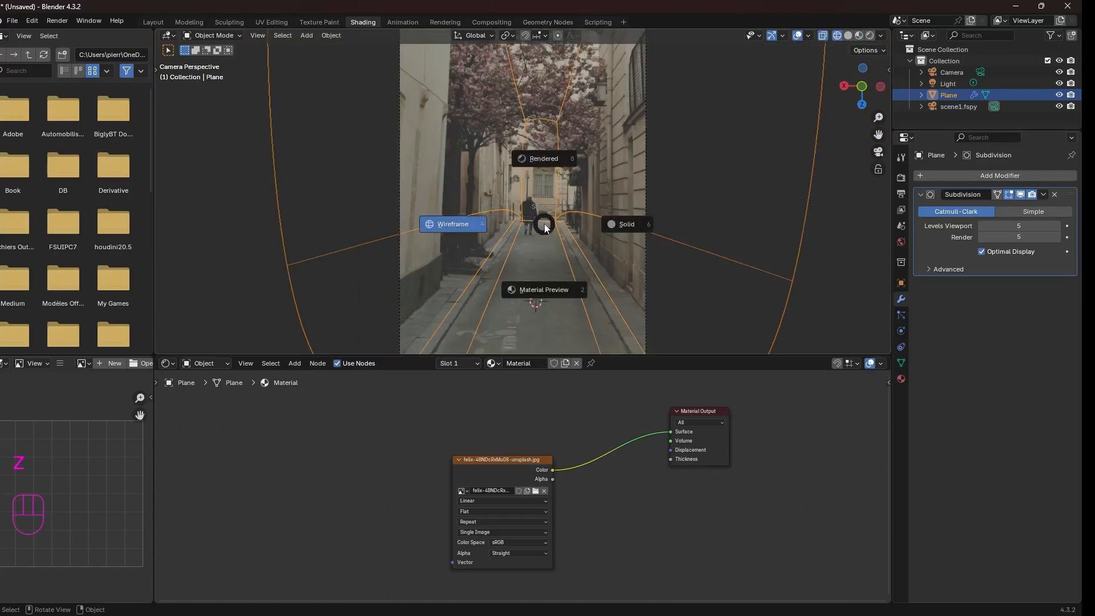
{"action": "left_click", "coordinate": [541, 163]}
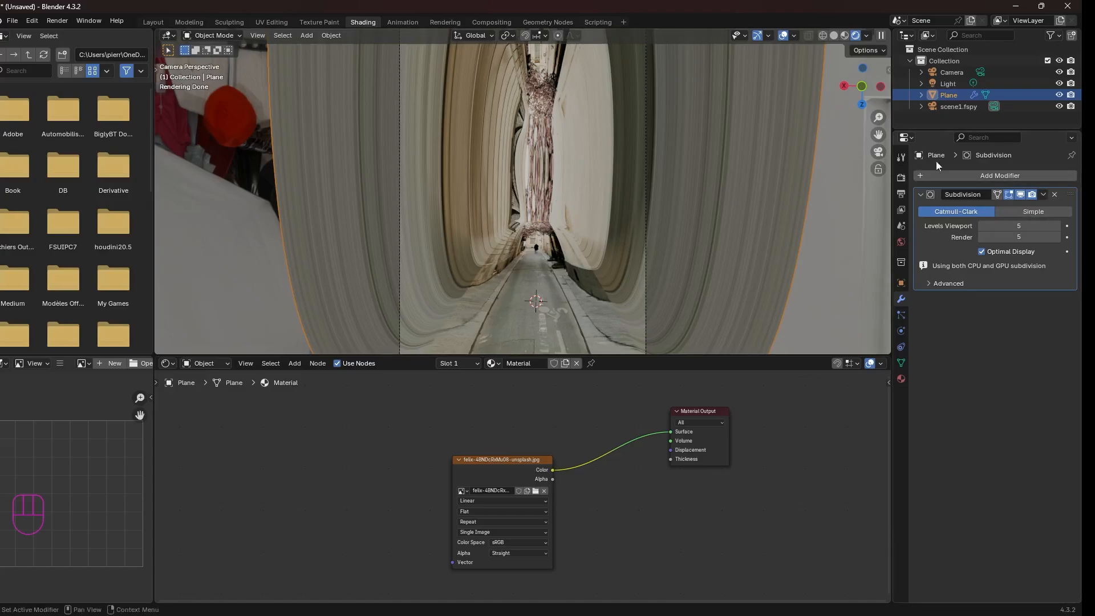
Add a UV Project modifier to the street mesh after the Subdivision modifier.
{"action": "left_click", "coordinate": [999, 173]}
{"action": "mouse_move", "coordinate": [1004, 176]}
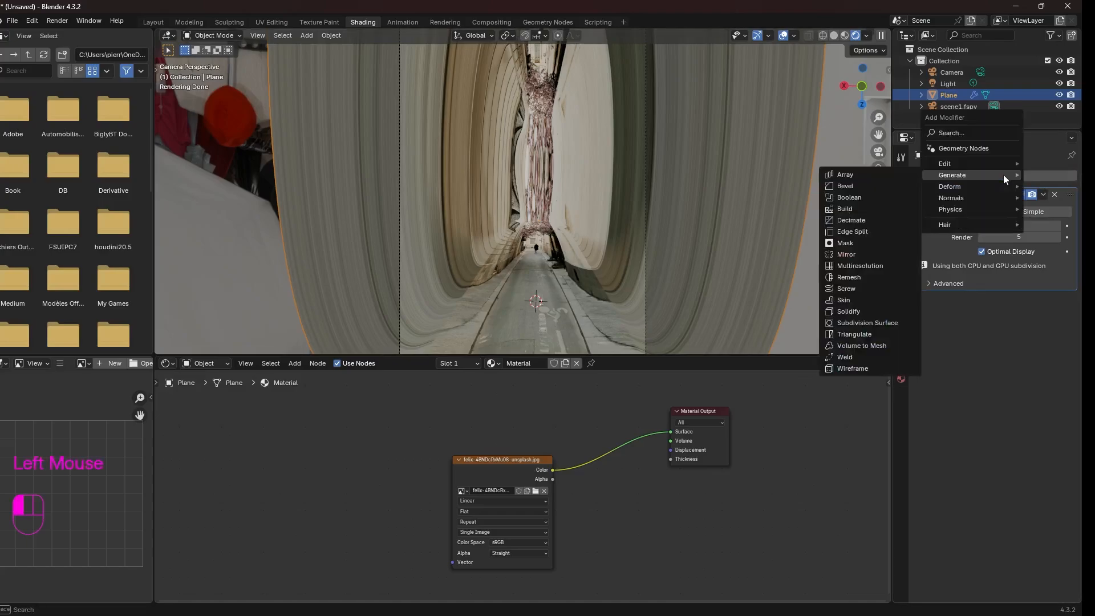
{"action": "mouse_move", "coordinate": [962, 163]}
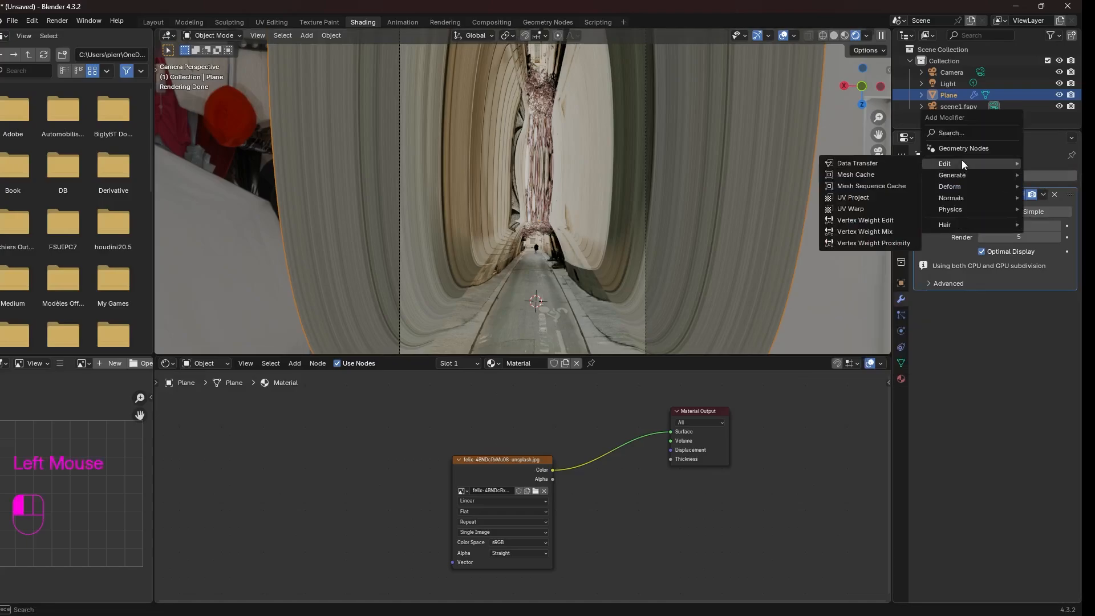
{"action": "left_click", "coordinate": [860, 200]}
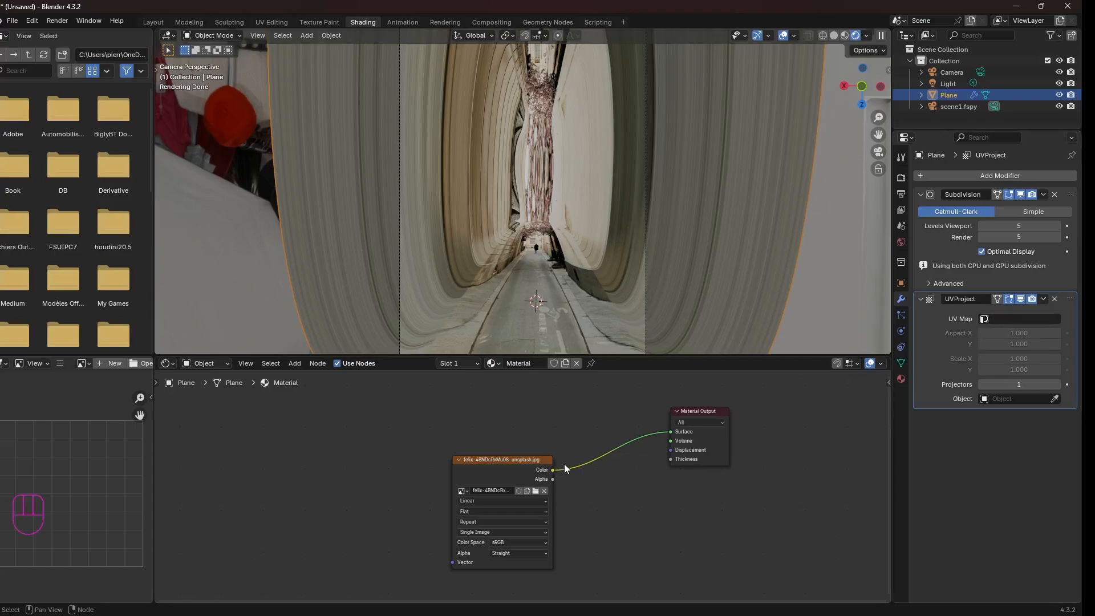
Reposition the photo's image texture node level with the Material Output and set its extension mode to Clip.
{"action": "left_click_drag", "start_coordinate": [502, 469], "coordinate": [457, 461]}
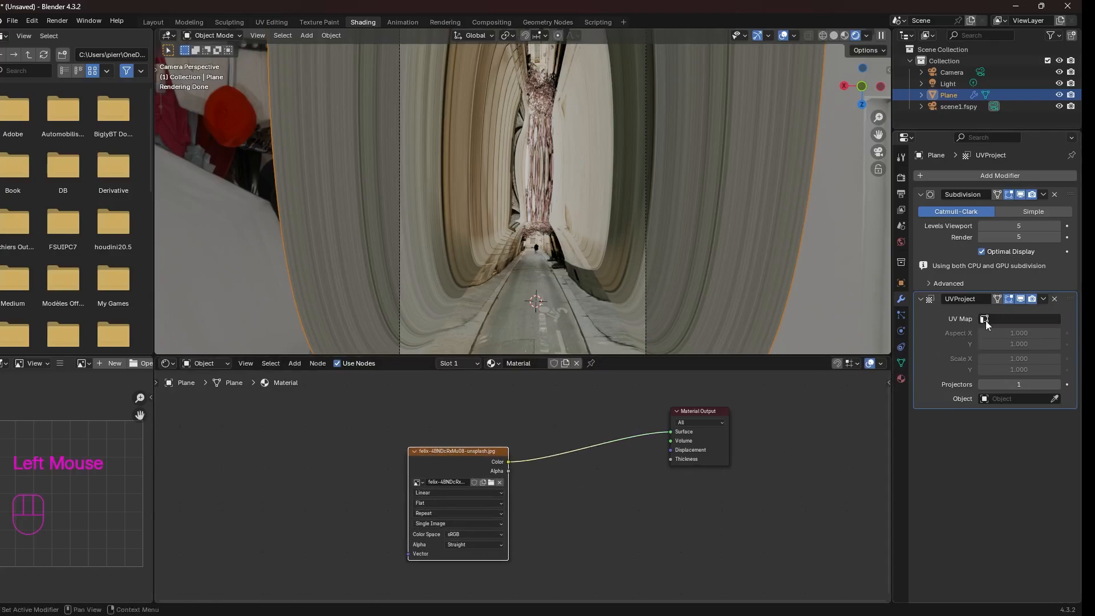
{"action": "left_click", "coordinate": [461, 464]}
{"action": "left_click_drag", "start_coordinate": [461, 462], "coordinate": [471, 429]}
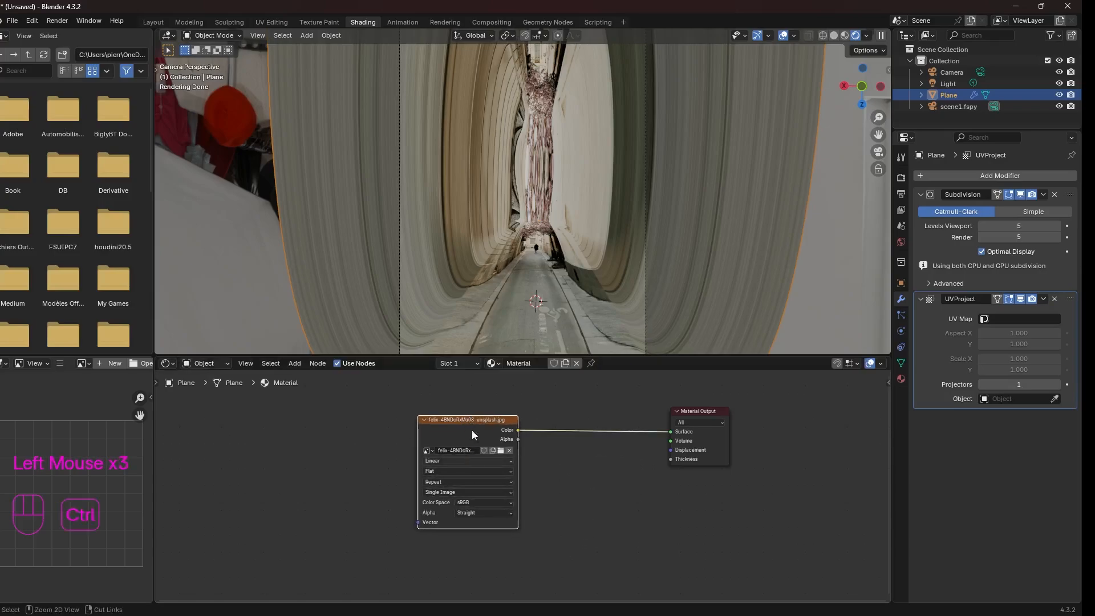
{"action": "key", "text": "ctrl+space"}
{"action": "scroll", "coordinate": [304, 316], "scroll_direction": "up", "scroll_amount": 1}
{"action": "left_click", "coordinate": [310, 310]}
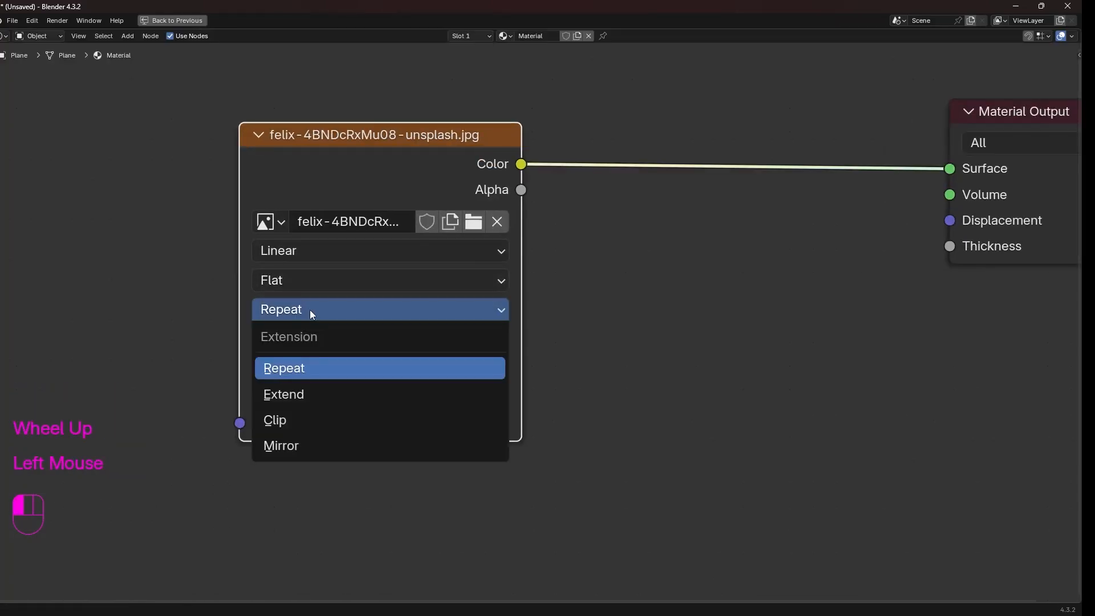
{"action": "left_click", "coordinate": [292, 422]}
{"action": "key", "text": "ctrl+space"}
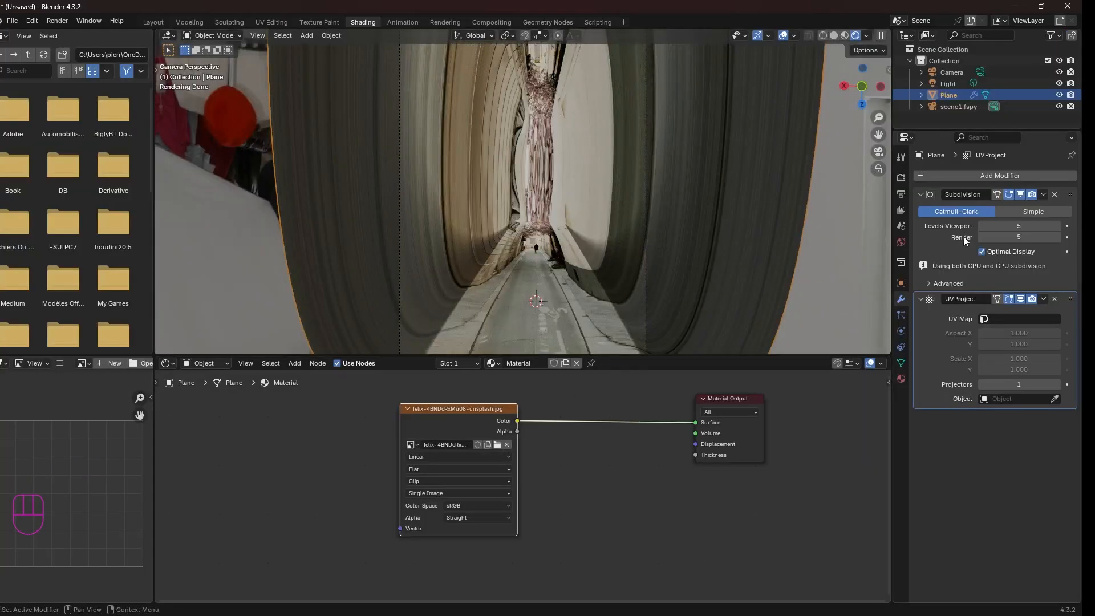
In the UV Project modifier, use UVMap as the UV map and scene1.fspy as the projector object.
{"action": "left_click", "coordinate": [986, 321]}
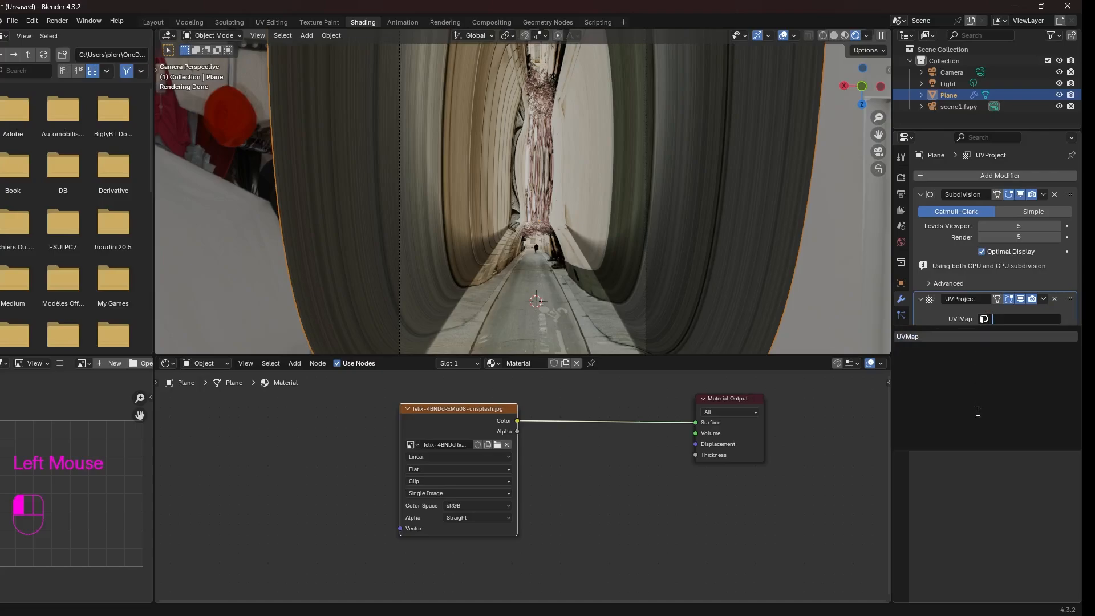
{"action": "left_click", "coordinate": [912, 337]}
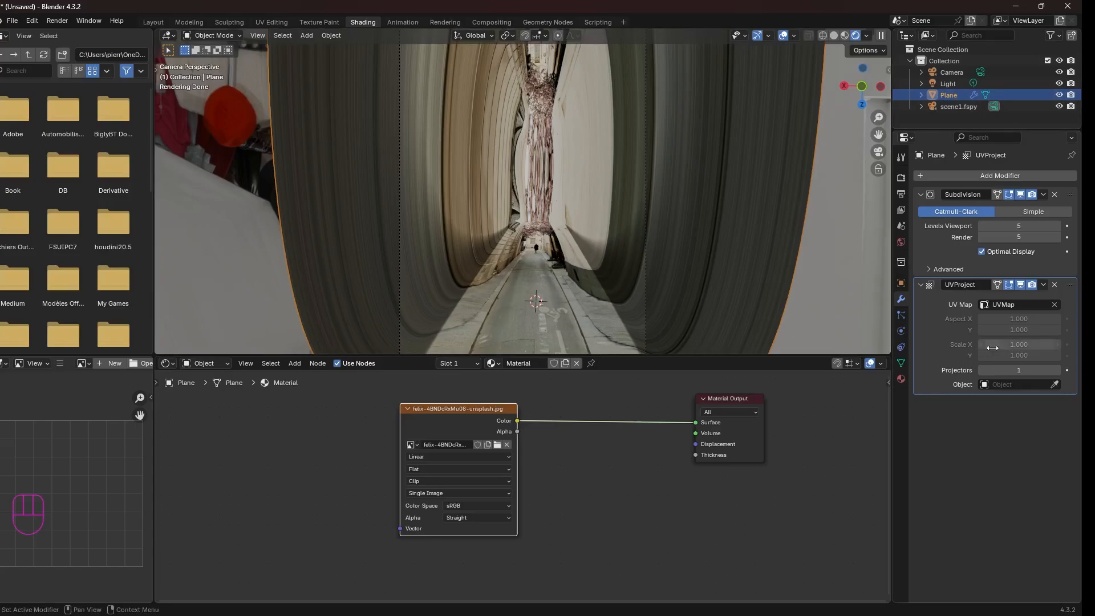
{"action": "left_click", "coordinate": [987, 385]}
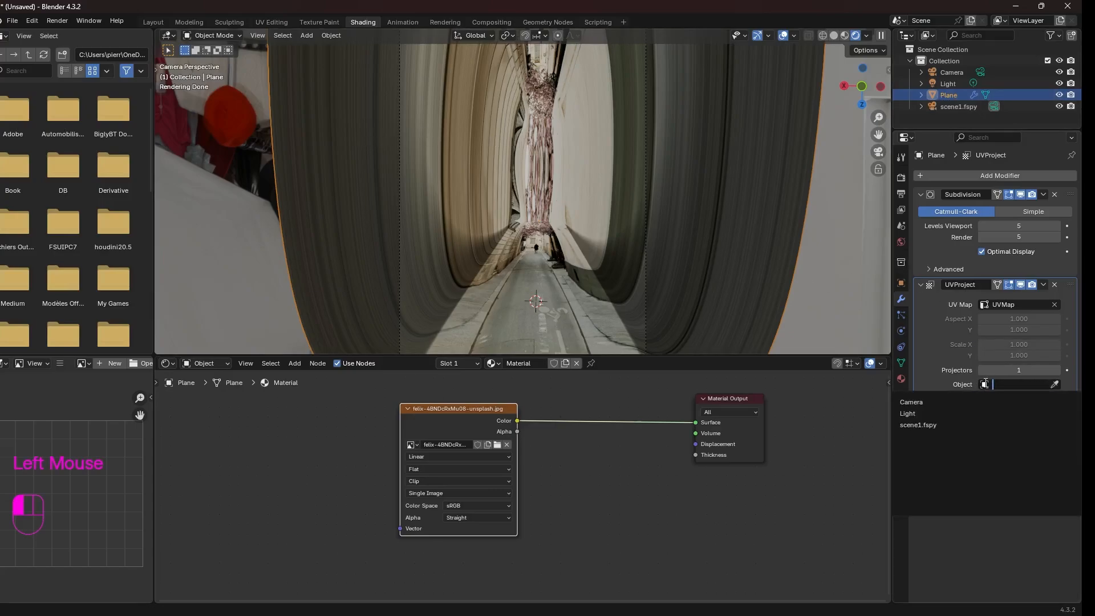
{"action": "left_click", "coordinate": [929, 426]}
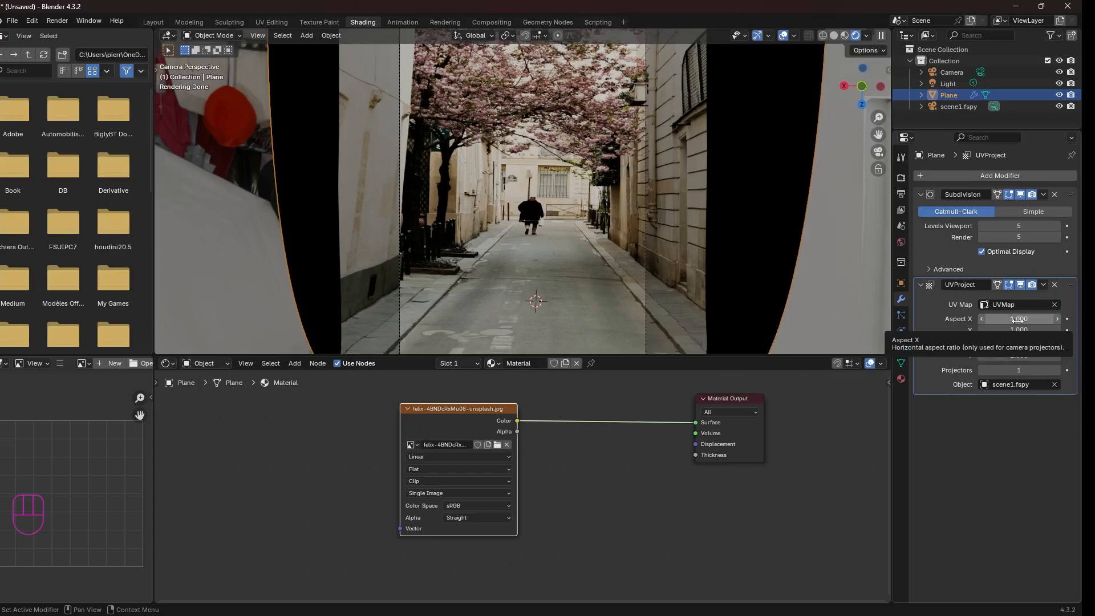
Switch to File Explorer and look up the pixel dimensions of felix-4BNDcRxMu08-unsplash.jpg in its detailed file properties.
{"action": "mouse_move", "coordinate": [655, 614]}
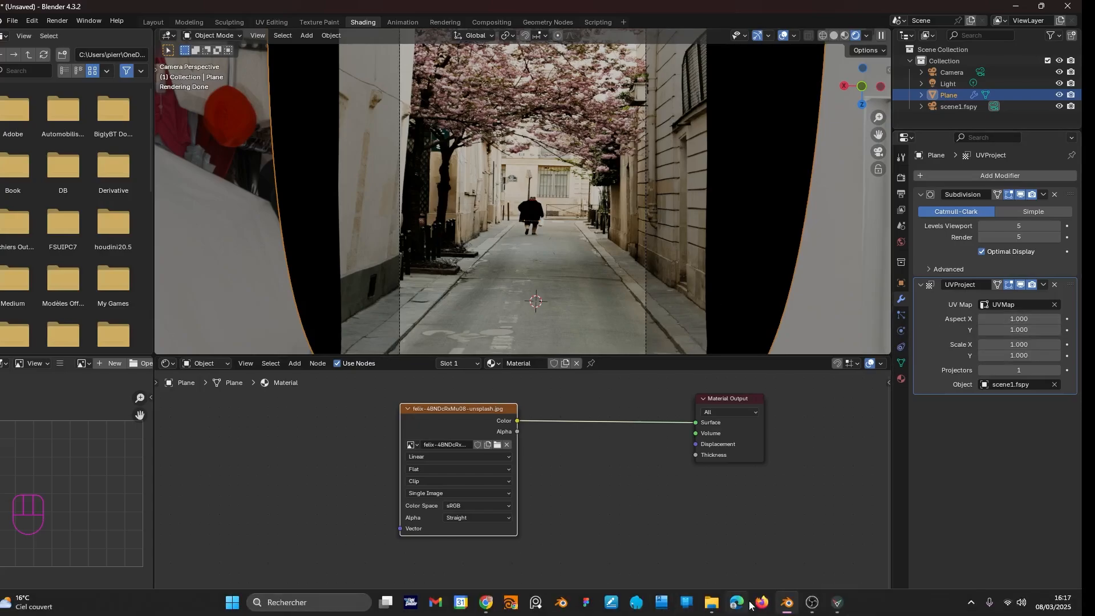
{"action": "left_click", "coordinate": [712, 609]}
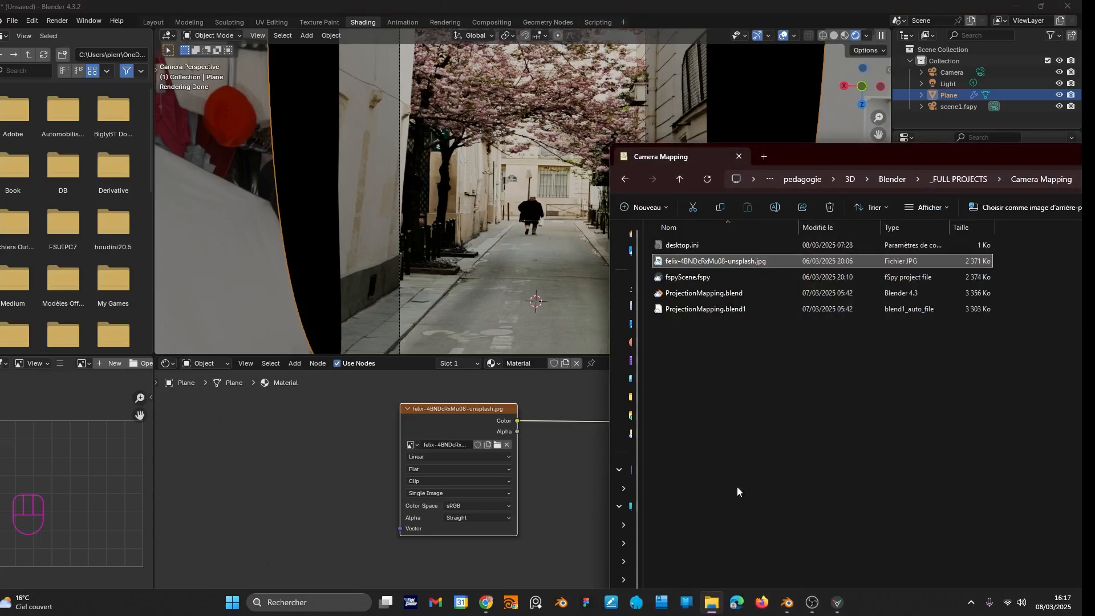
{"action": "right_click", "coordinate": [713, 261]}
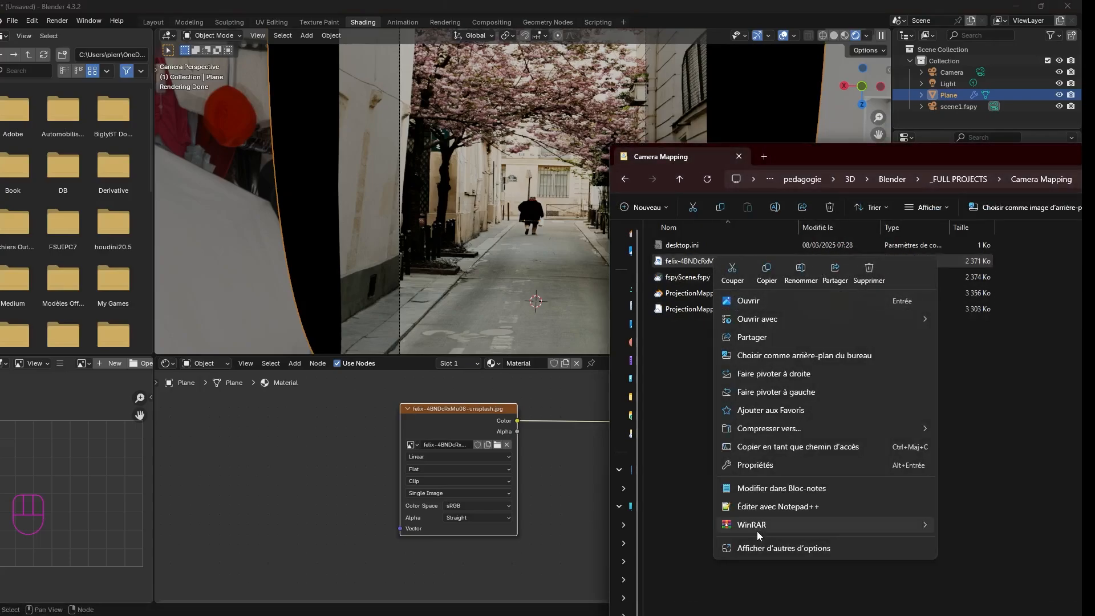
{"action": "left_click", "coordinate": [765, 548]}
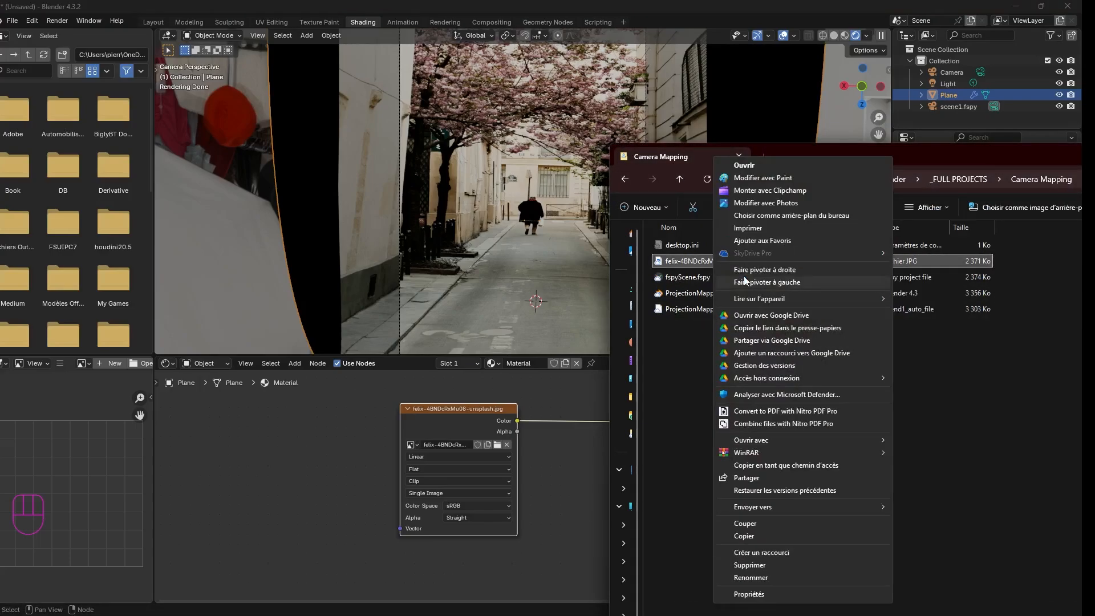
{"action": "left_click", "coordinate": [746, 594]}
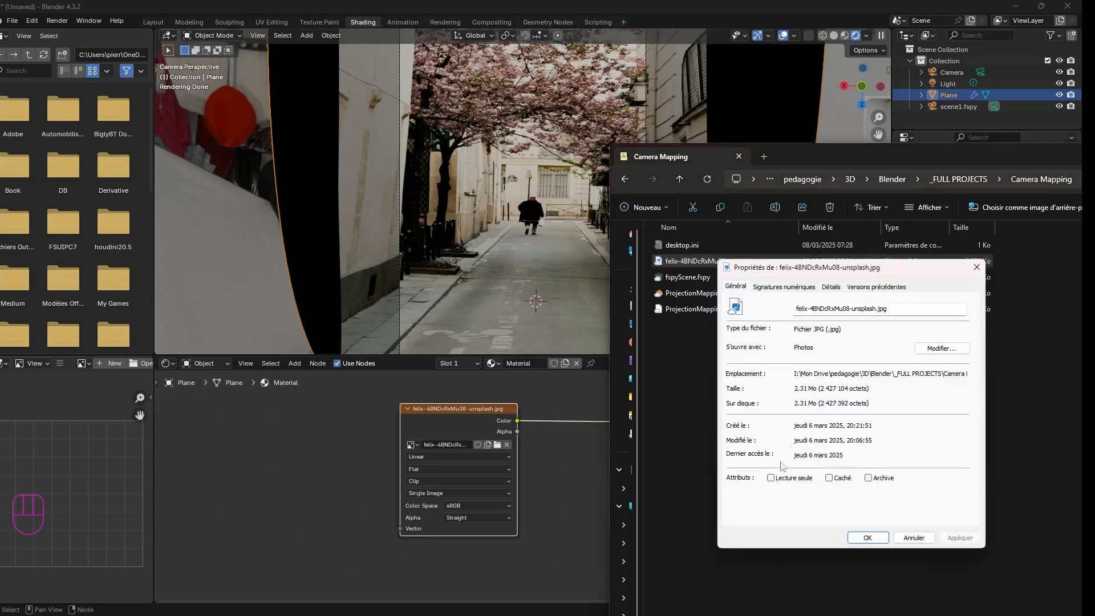
{"action": "left_click", "coordinate": [831, 287]}
{"action": "left_click_drag", "start_coordinate": [839, 267], "coordinate": [762, 126]}
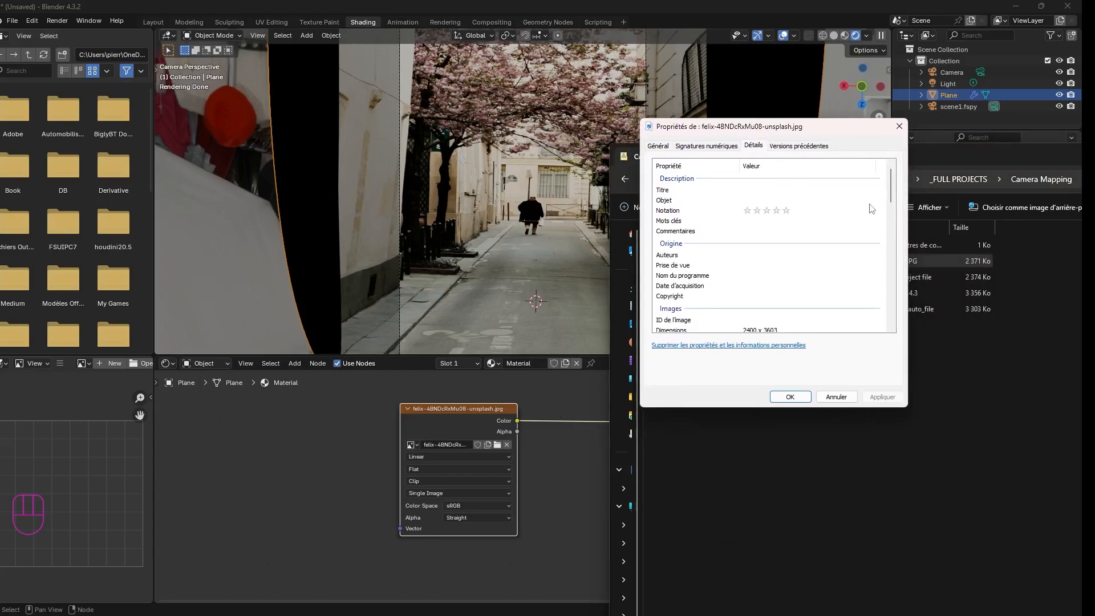
{"action": "scroll", "coordinate": [893, 205], "scroll_direction": "down", "scroll_amount": 2}
{"action": "left_click", "coordinate": [787, 269]}
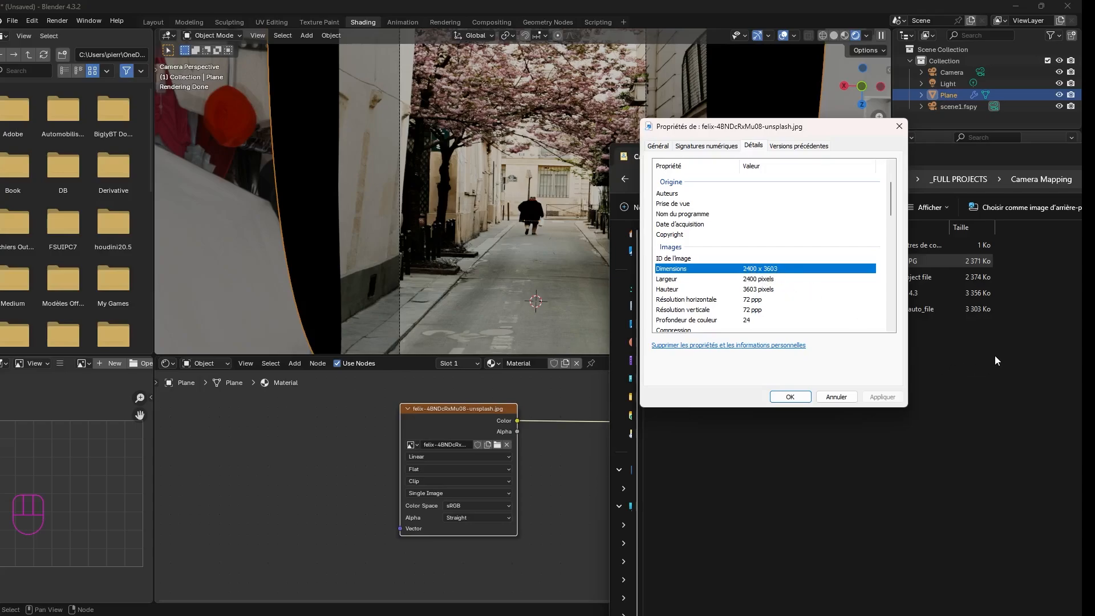
Back in Blender, set the UV Project aspect to X 2400 and Y 3603, and move the image texture node farther from the Material Output.
{"action": "left_click", "coordinate": [947, 3]}
{"action": "left_click", "coordinate": [1010, 320]}
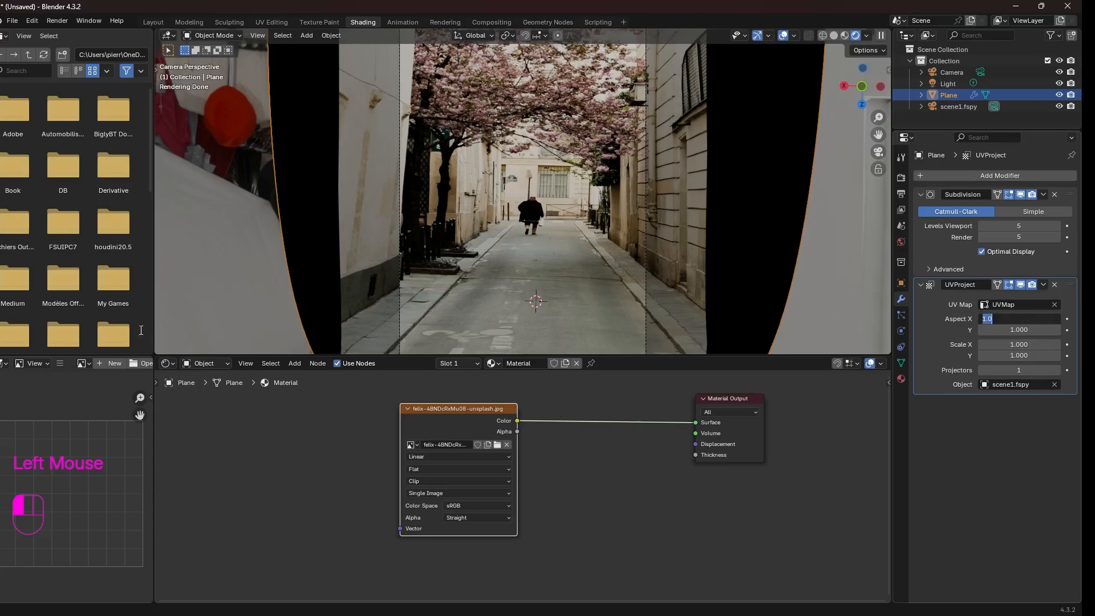
{"action": "type", "text": "2400"}
{"action": "key", "text": "Tab"}
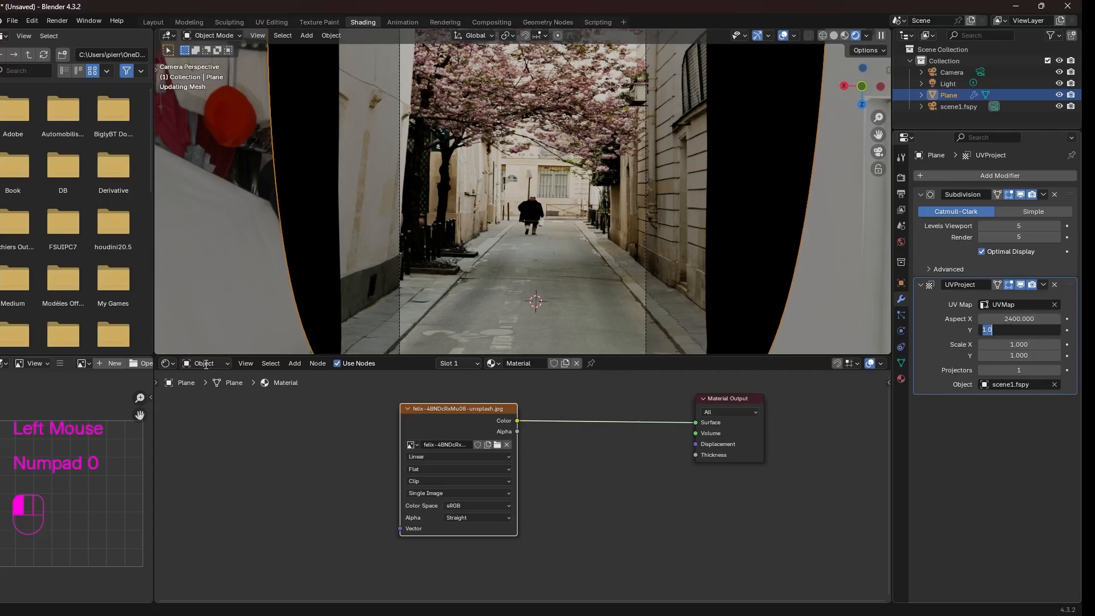
{"action": "type", "text": "3603"}
{"action": "key", "text": "Return"}
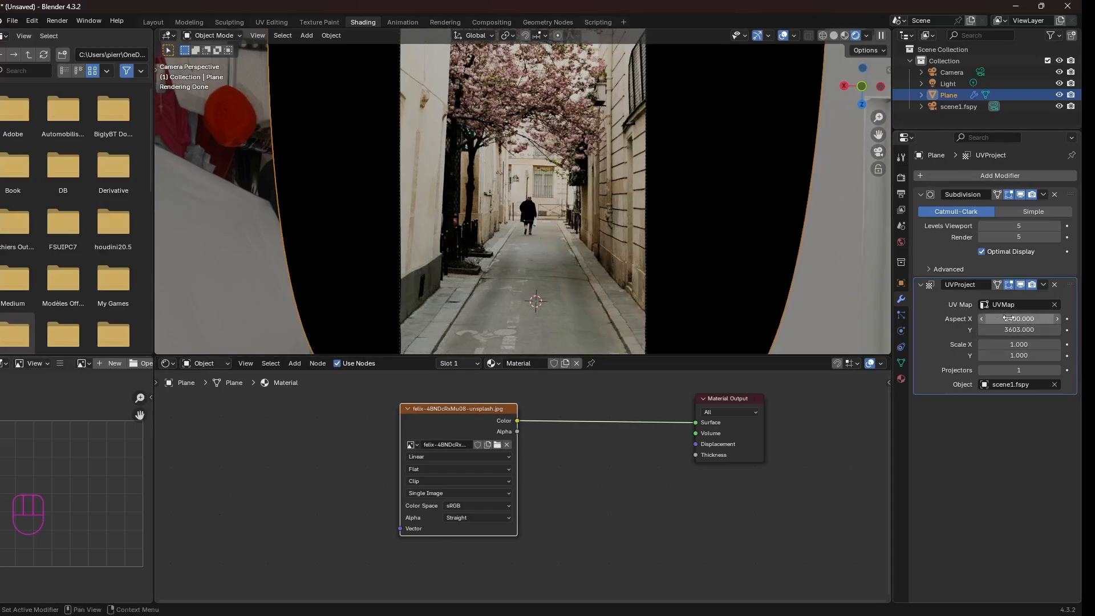
{"action": "left_click_drag", "start_coordinate": [486, 413], "coordinate": [402, 423]}
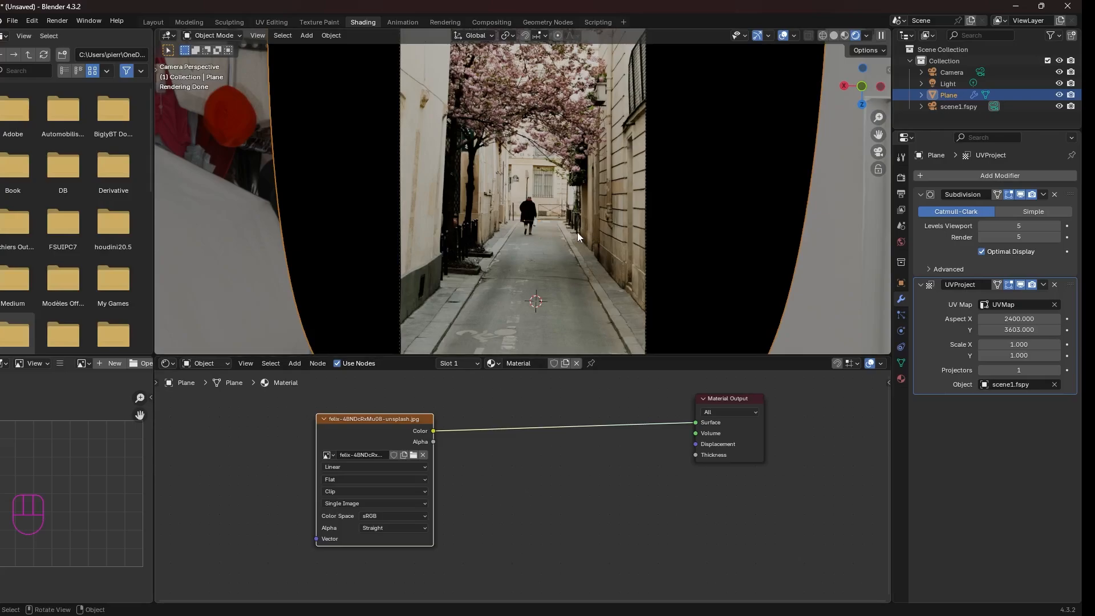
With the Face Orientation overlay shown temporarily, recalculate the normals of the whole street mesh to the inside.
{"action": "left_click", "coordinate": [794, 36]}
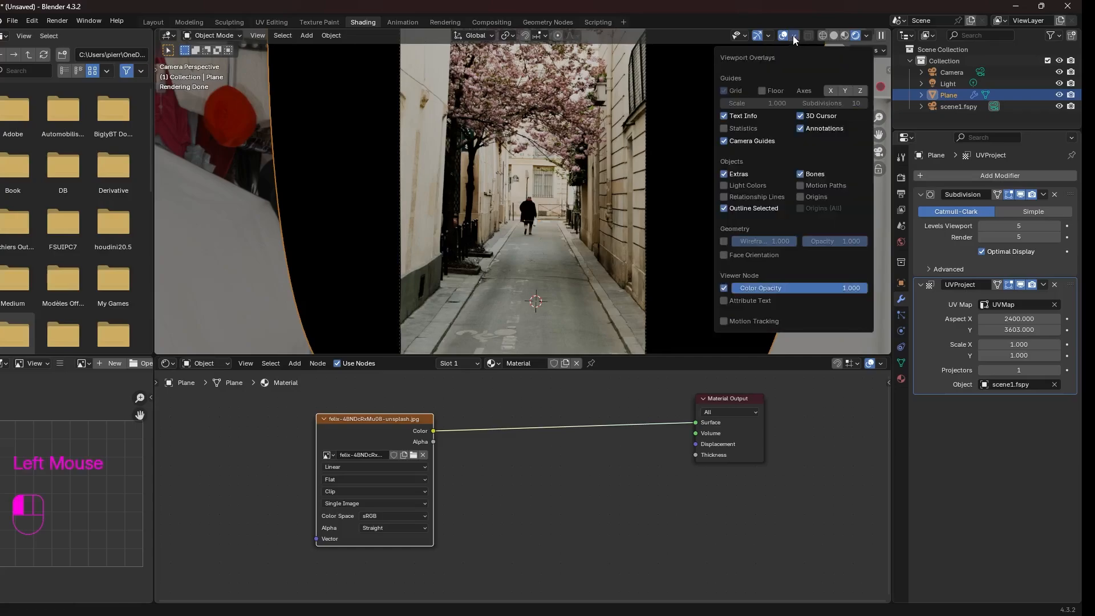
{"action": "left_click", "coordinate": [724, 255]}
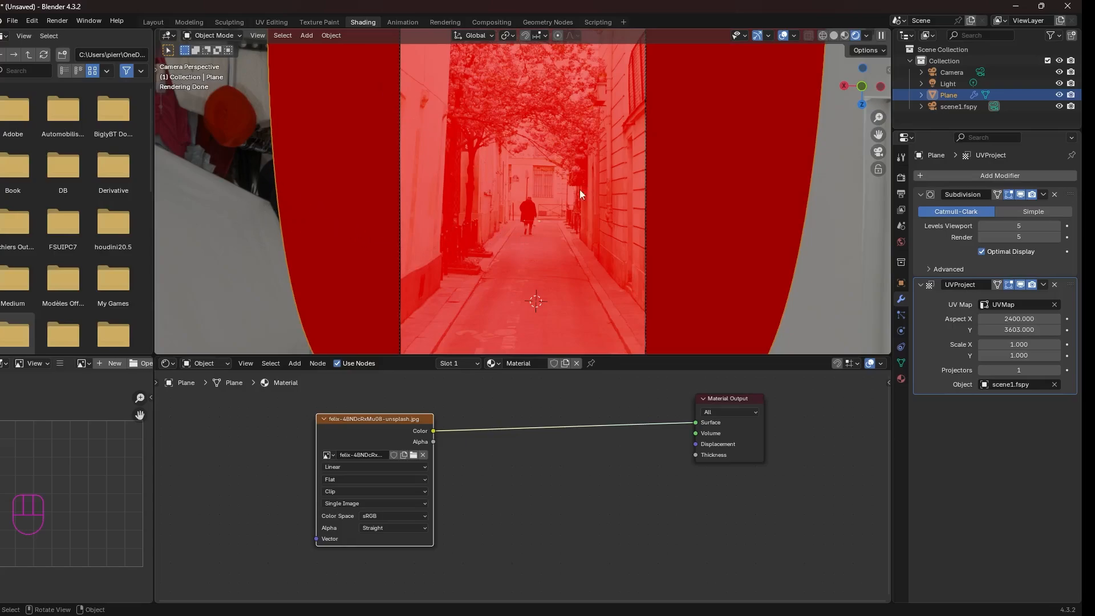
{"action": "left_click", "coordinate": [533, 204]}
{"action": "key", "text": "Tab"}
{"action": "key", "text": "a"}
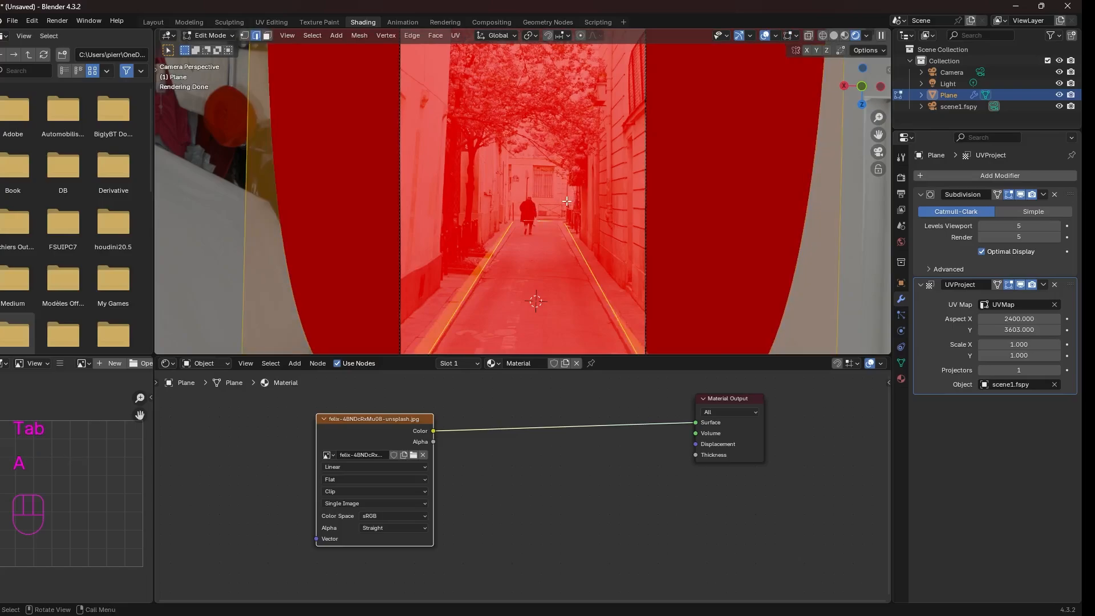
{"action": "left_click", "coordinate": [267, 35]}
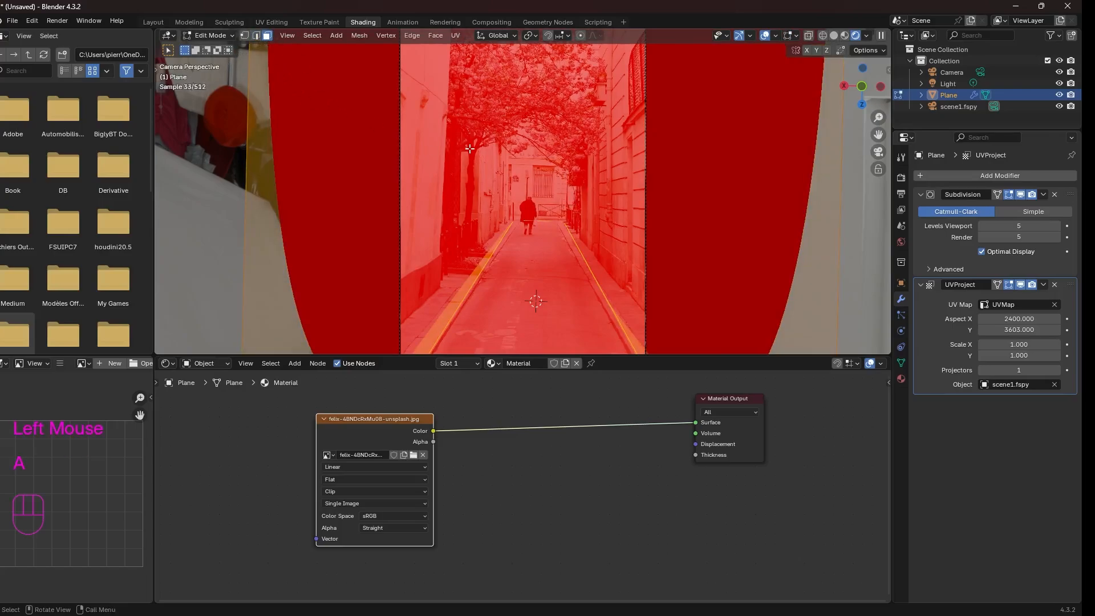
{"action": "left_click", "coordinate": [360, 36]}
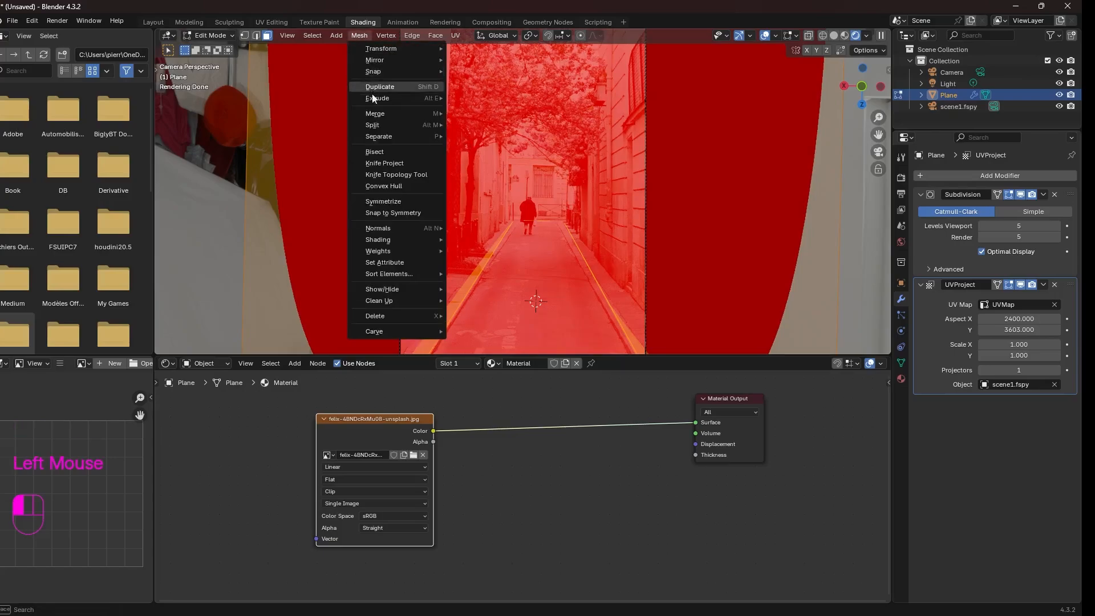
{"action": "mouse_move", "coordinate": [386, 229]}
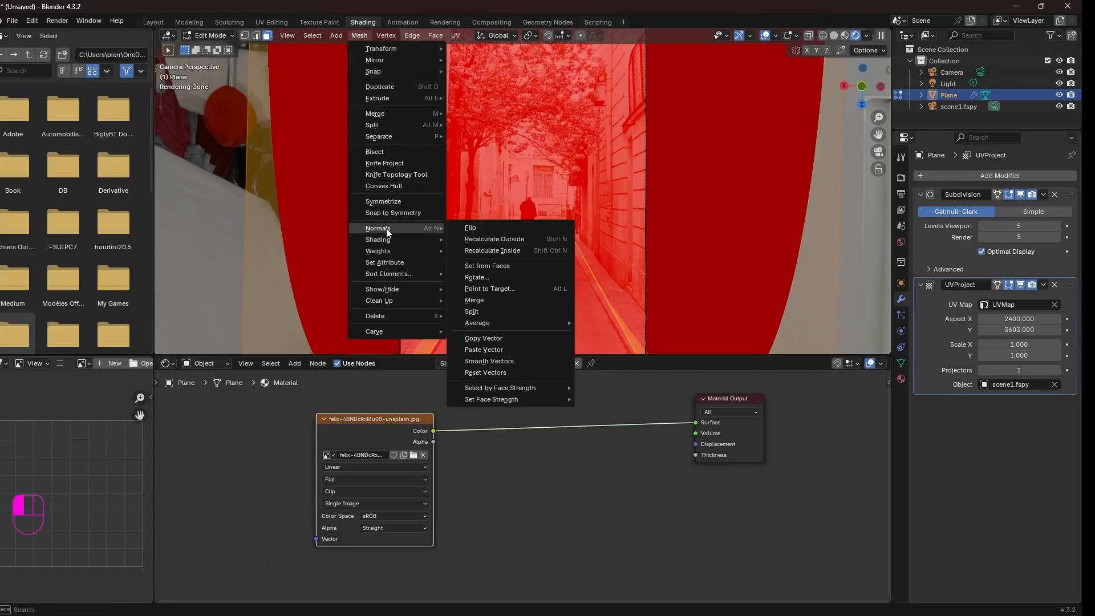
{"action": "left_click", "coordinate": [505, 250]}
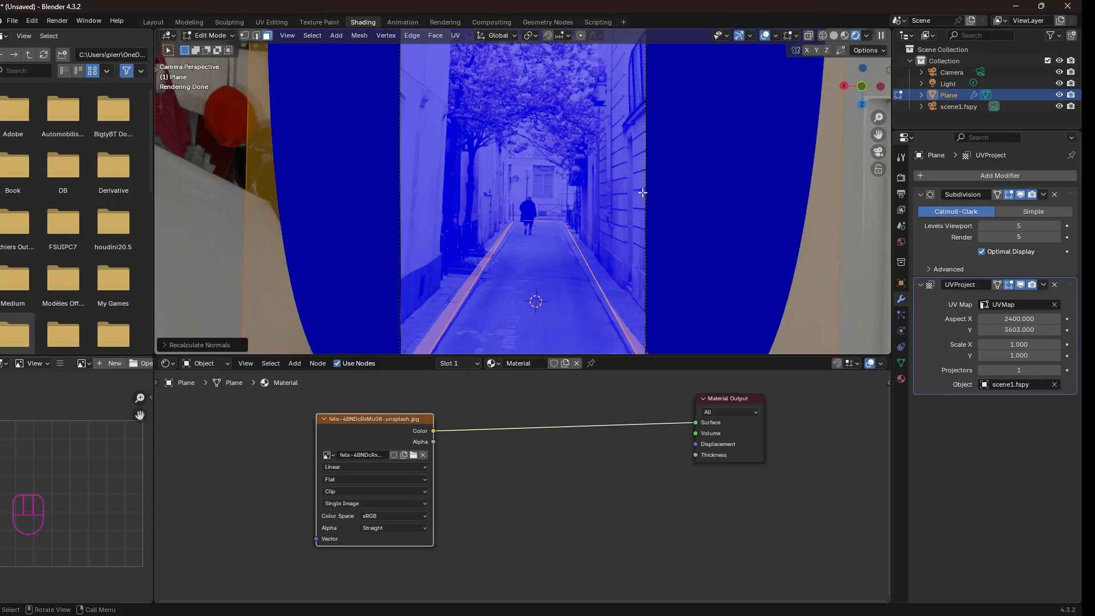
{"action": "key", "text": "Tab"}
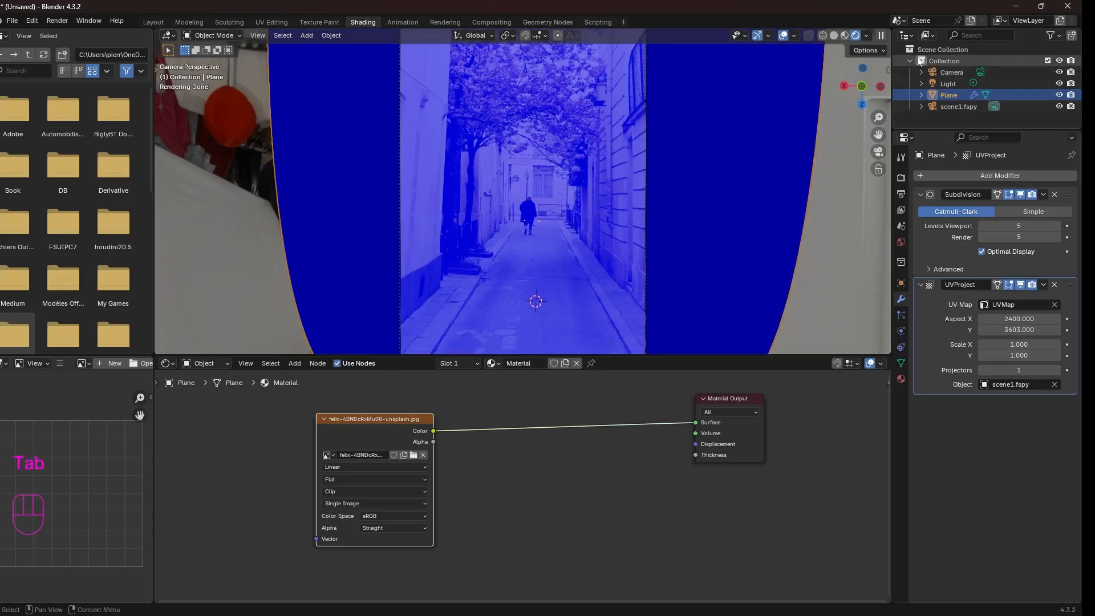
{"action": "left_click", "coordinate": [793, 35]}
{"action": "left_click", "coordinate": [724, 255]}
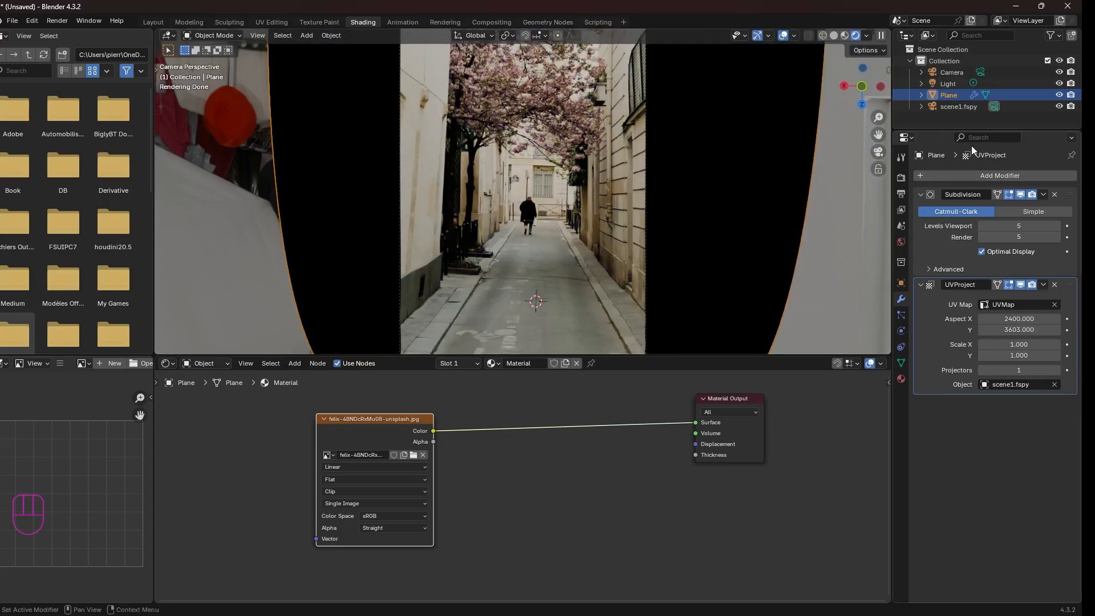
Lock the location, rotation and scale of the scene1.fspy camera on all axes.
{"action": "left_click", "coordinate": [955, 106]}
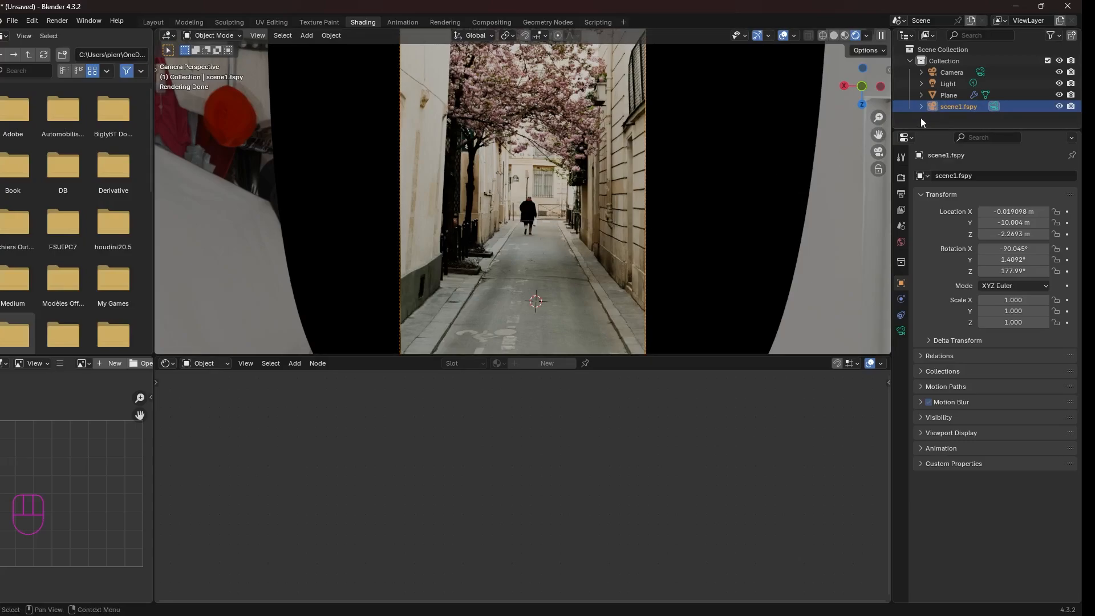
{"action": "left_click", "coordinate": [901, 286]}
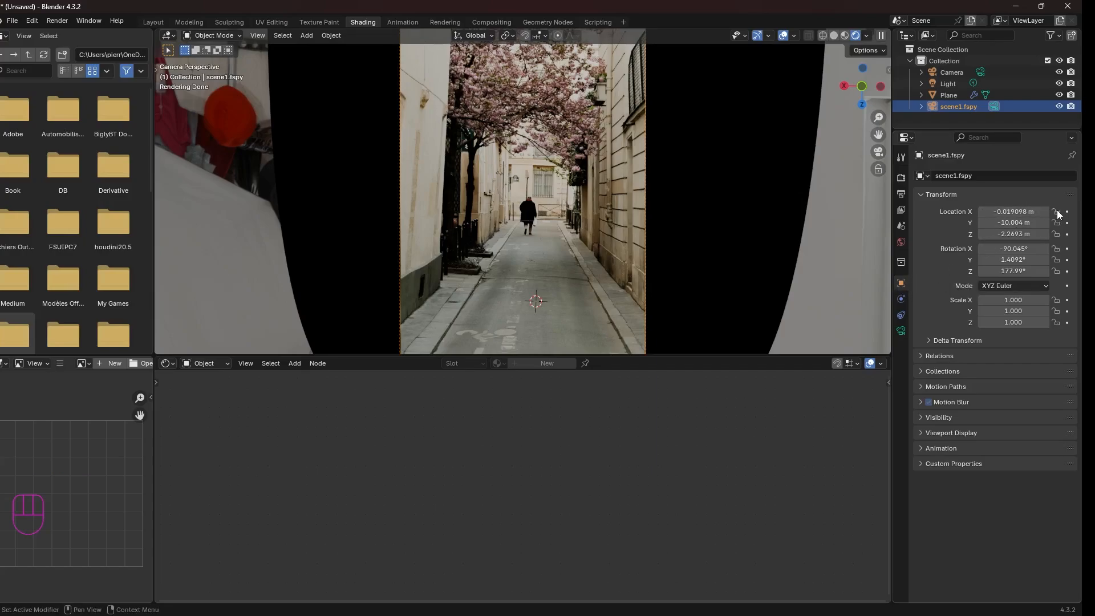
{"action": "left_click_drag", "start_coordinate": [1057, 211], "coordinate": [1058, 331]}
Delete the existing Camera object and add a new camera at the 3D cursor.
{"action": "left_click", "coordinate": [952, 72]}
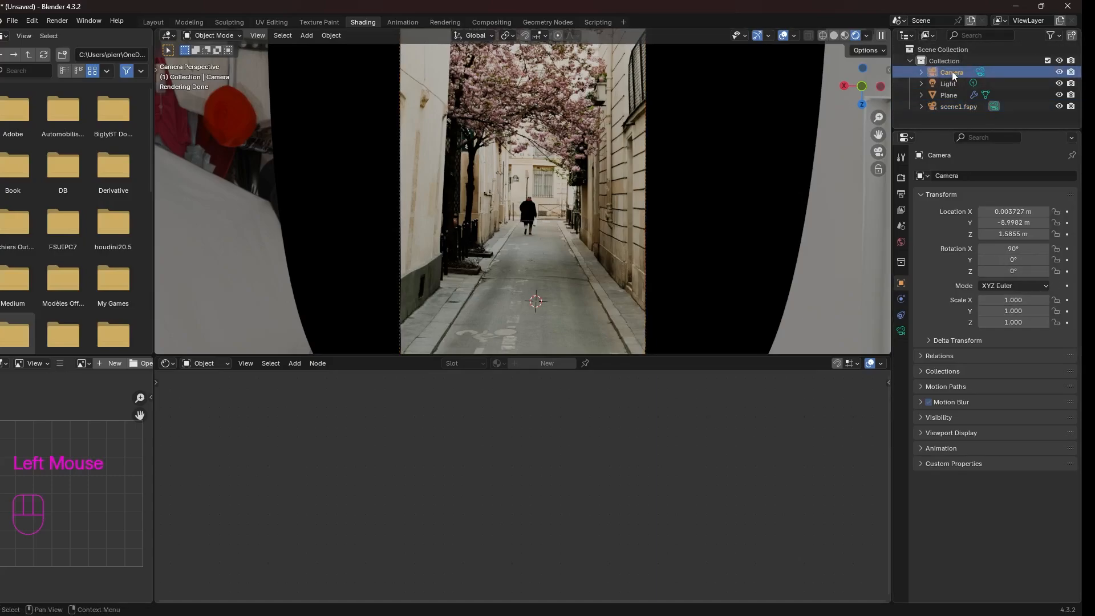
{"action": "key", "text": "x"}
{"action": "key", "text": "shift+a"}
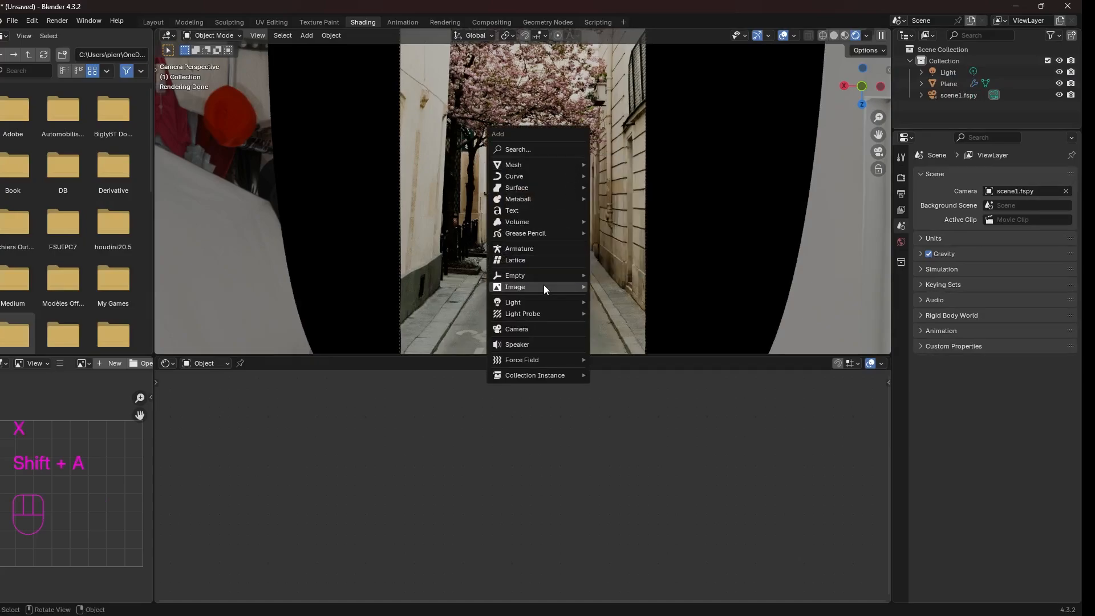
{"action": "mouse_move", "coordinate": [546, 271]}
{"action": "left_click", "coordinate": [525, 330]}
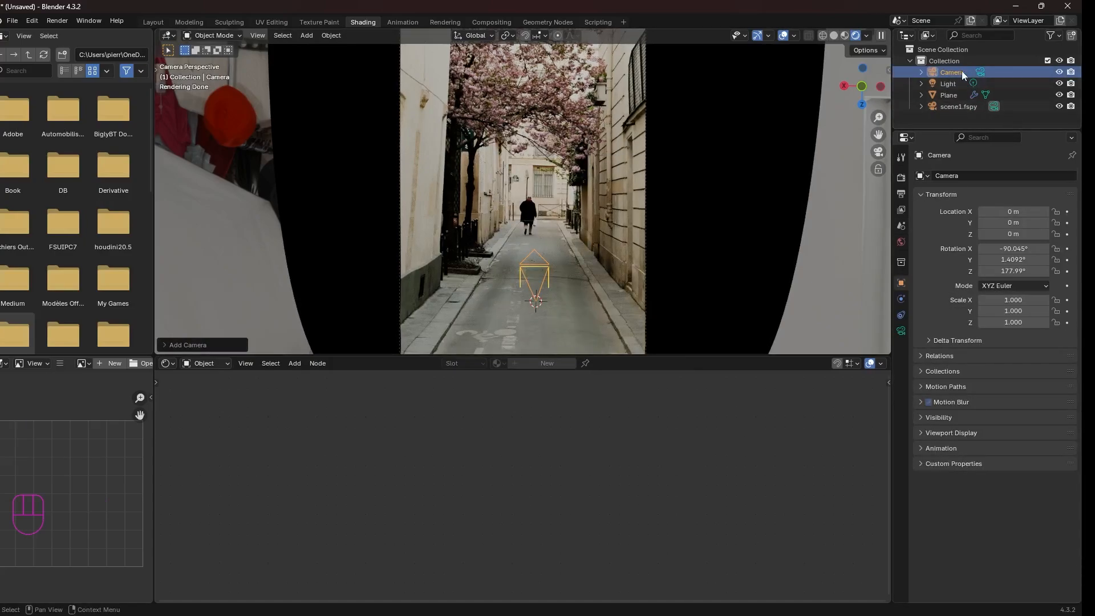
Set the new camera's focal length to 41.7 mm, reusing the number from scene1.fspy's field of view.
{"action": "left_click", "coordinate": [945, 107]}
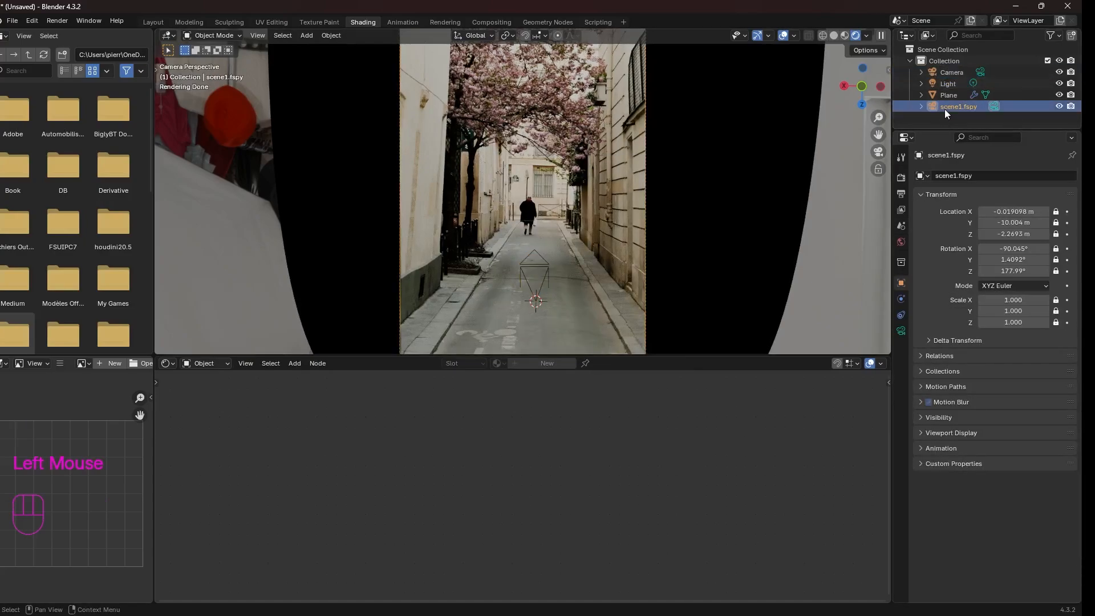
{"action": "left_click", "coordinate": [901, 331]}
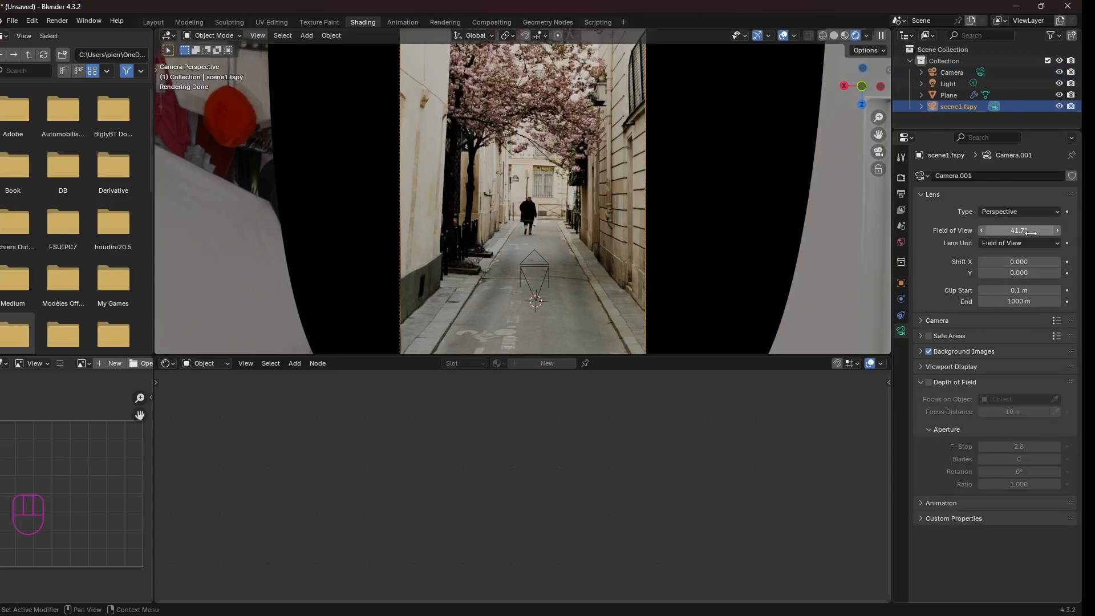
{"action": "left_click", "coordinate": [951, 72]}
{"action": "double_click", "coordinate": [1021, 231]}
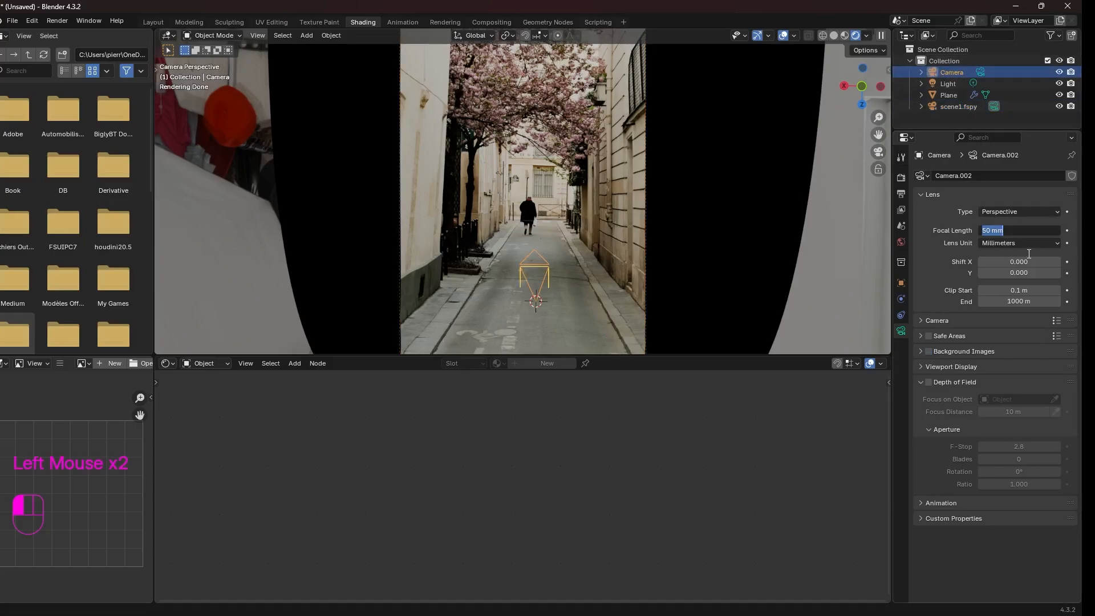
{"action": "type", "text": "41.7"}
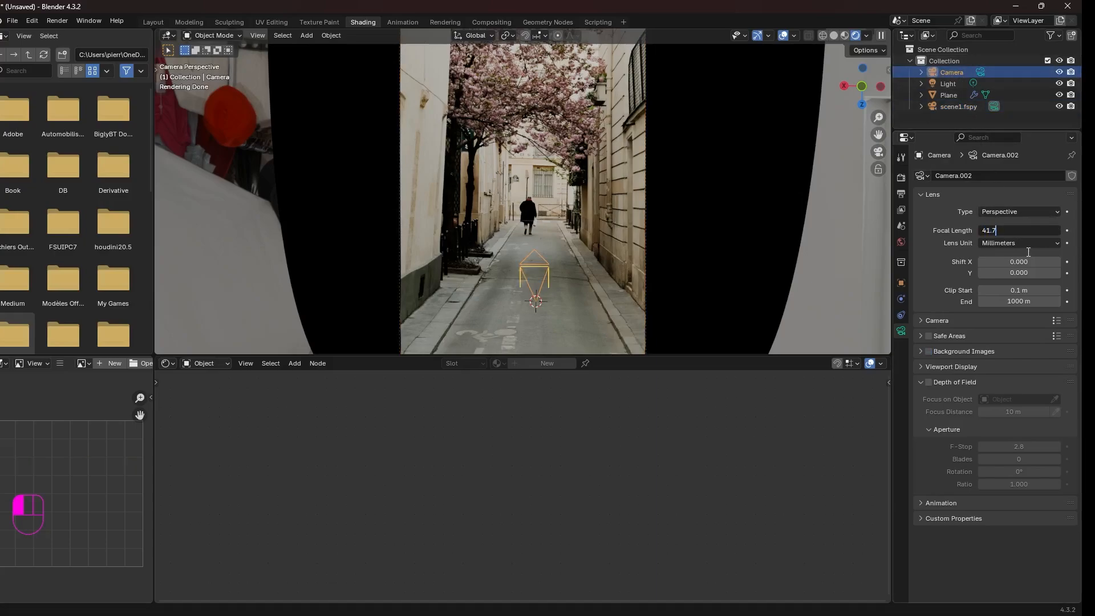
{"action": "key", "text": "Return"}
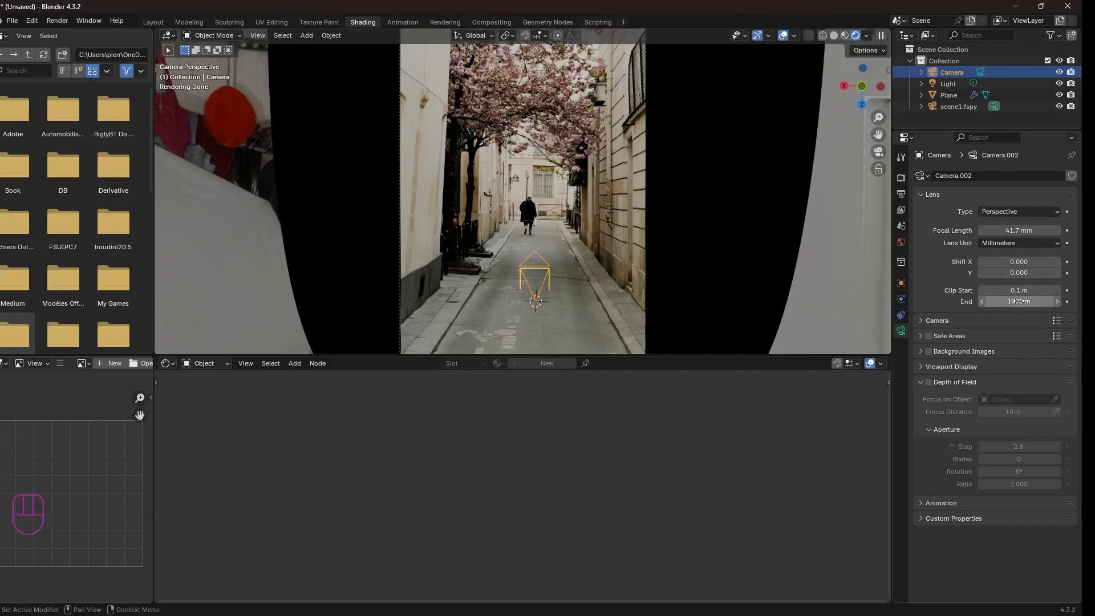
Compare the lens settings of the new camera with those of scene1.fspy.
{"action": "left_click", "coordinate": [965, 75]}
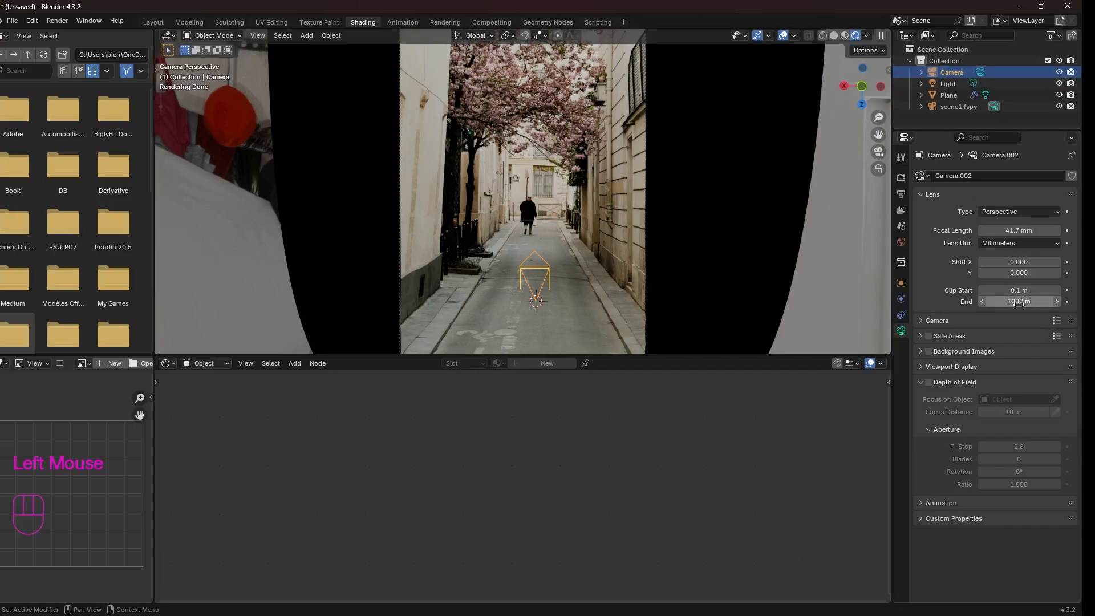
{"action": "left_click", "coordinate": [947, 73]}
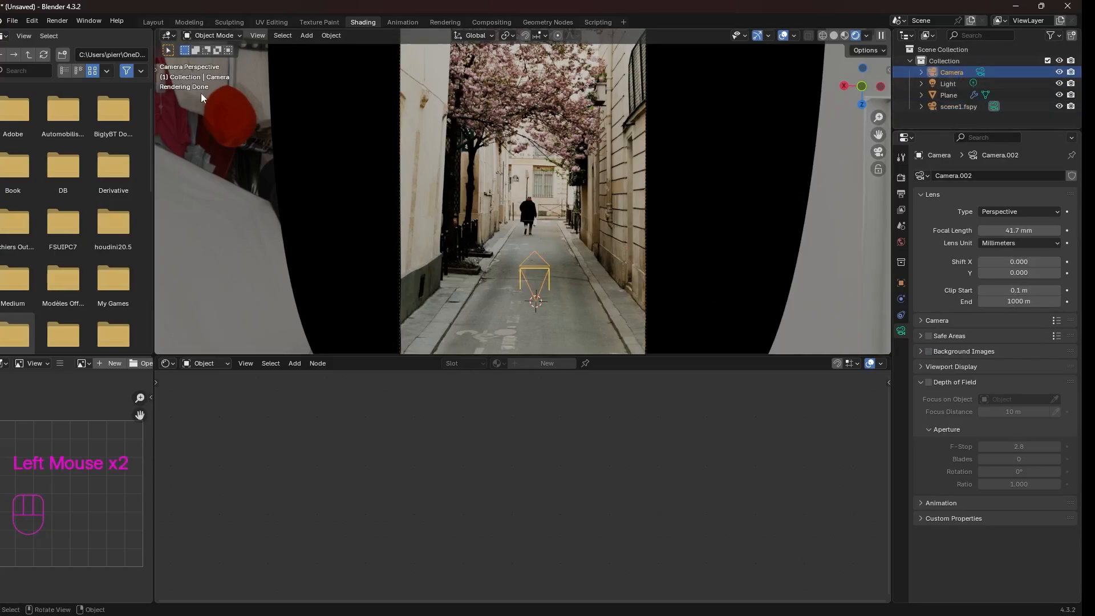
{"action": "left_click", "coordinate": [952, 107]}
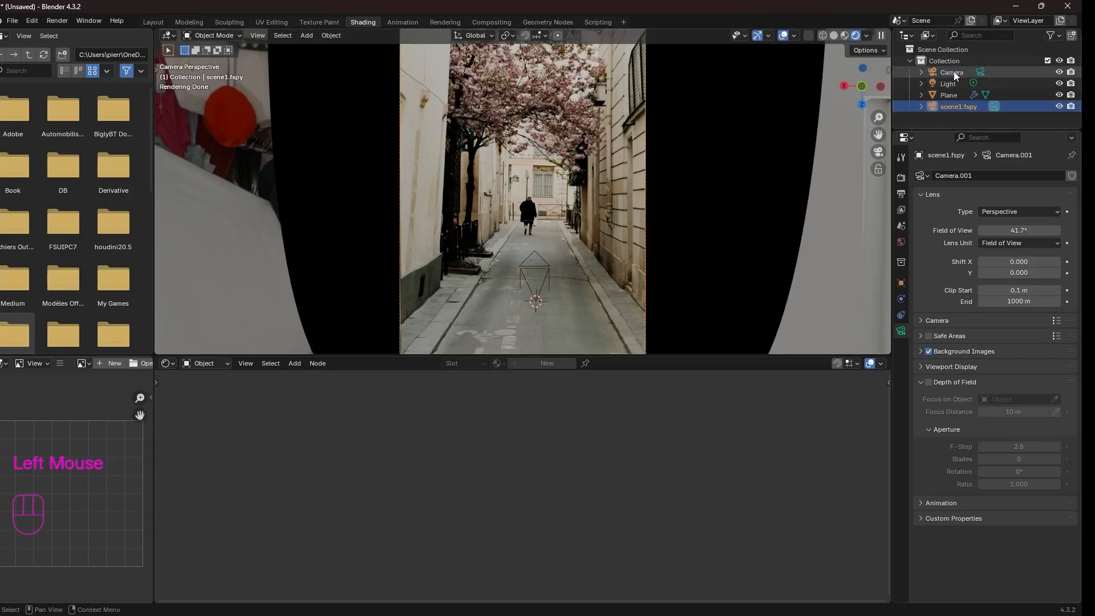
{"action": "left_click", "coordinate": [954, 71]}
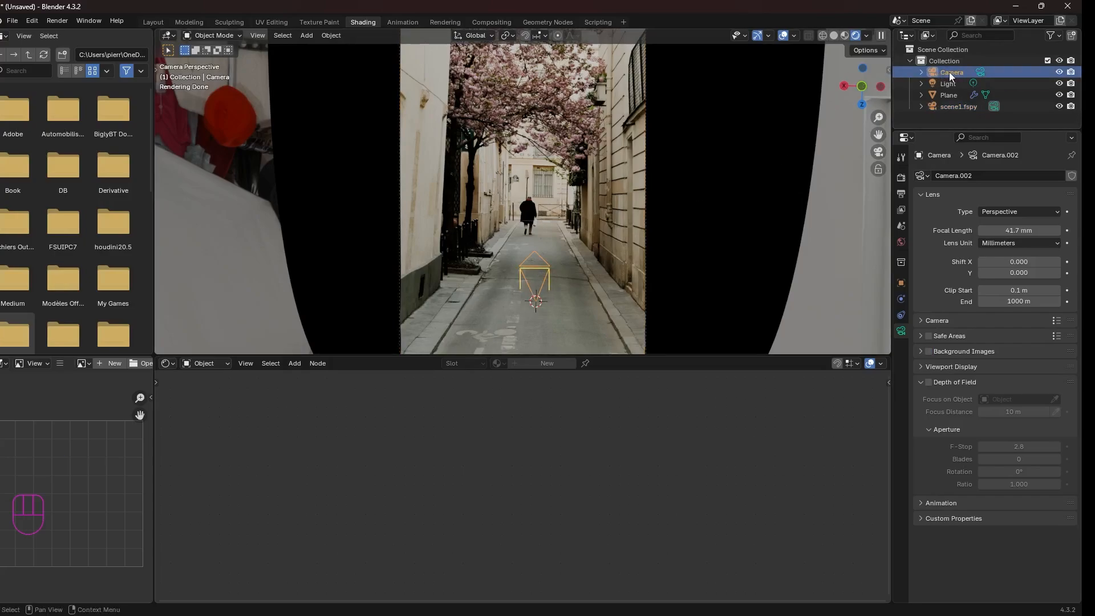
{"action": "left_click", "coordinate": [954, 108]}
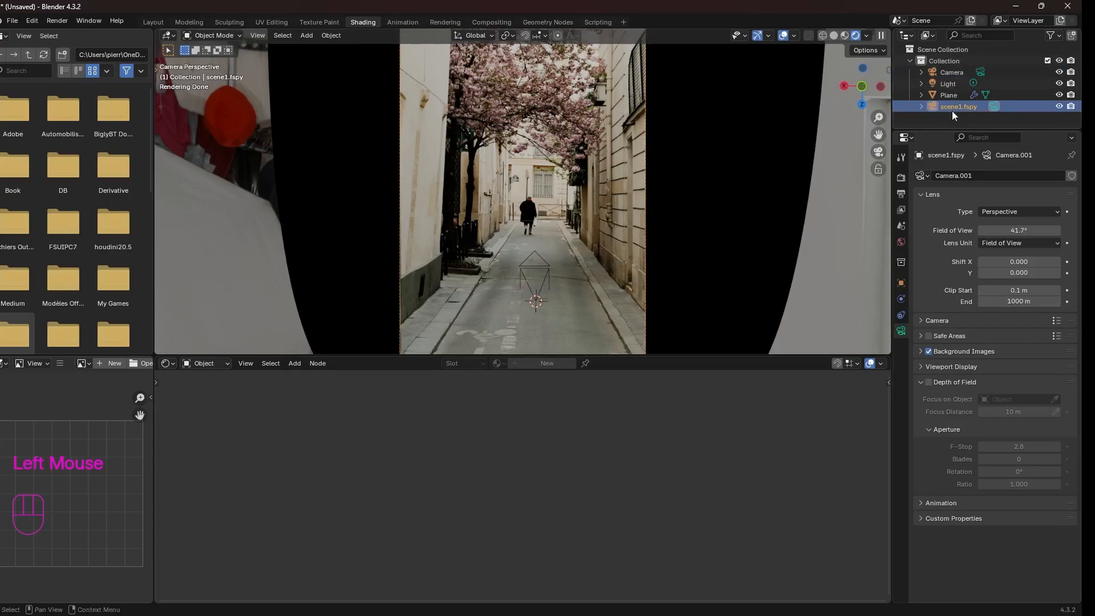
Check scene1.fspy's transform values, and set the new Camera's location to Y -10 m and Z -2 m.
{"action": "left_click", "coordinate": [901, 283]}
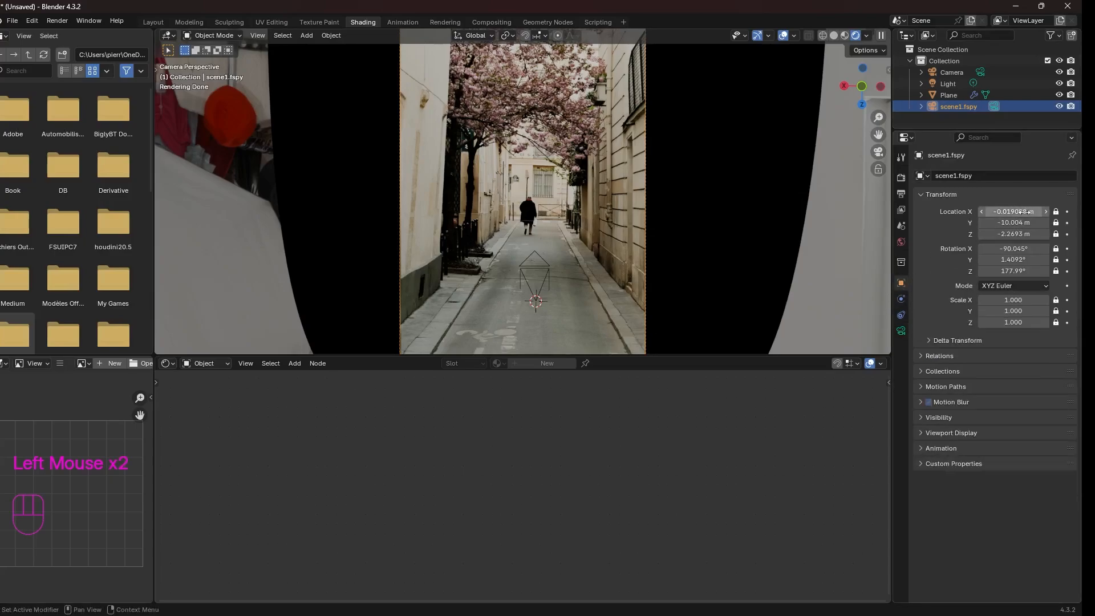
{"action": "left_click", "coordinate": [952, 73]}
{"action": "double_click", "coordinate": [1014, 222]}
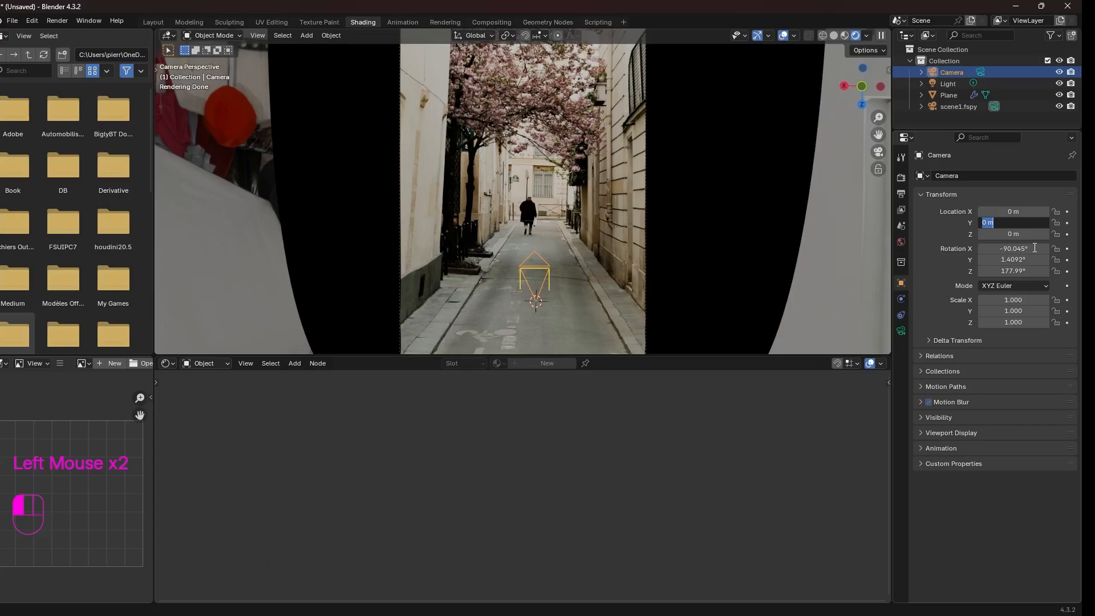
{"action": "type", "text": "-10"}
{"action": "key", "text": "Tab"}
{"action": "type", "text": "-2"}
{"action": "key", "text": "Return"}
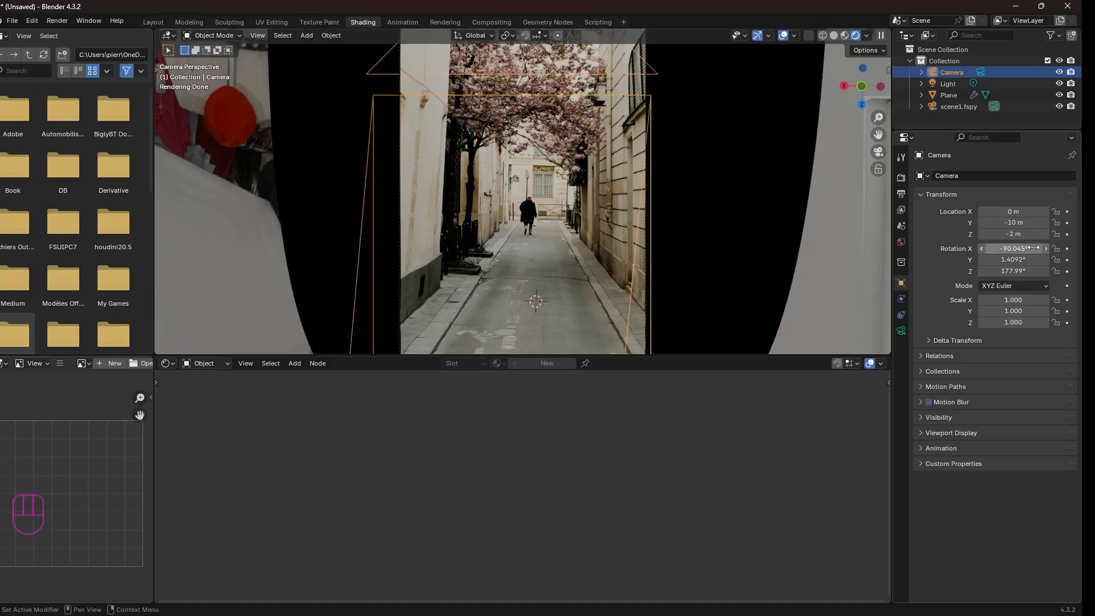
Make the new Camera the active scene camera and lock it to the view.
{"action": "left_click", "coordinate": [951, 72]}
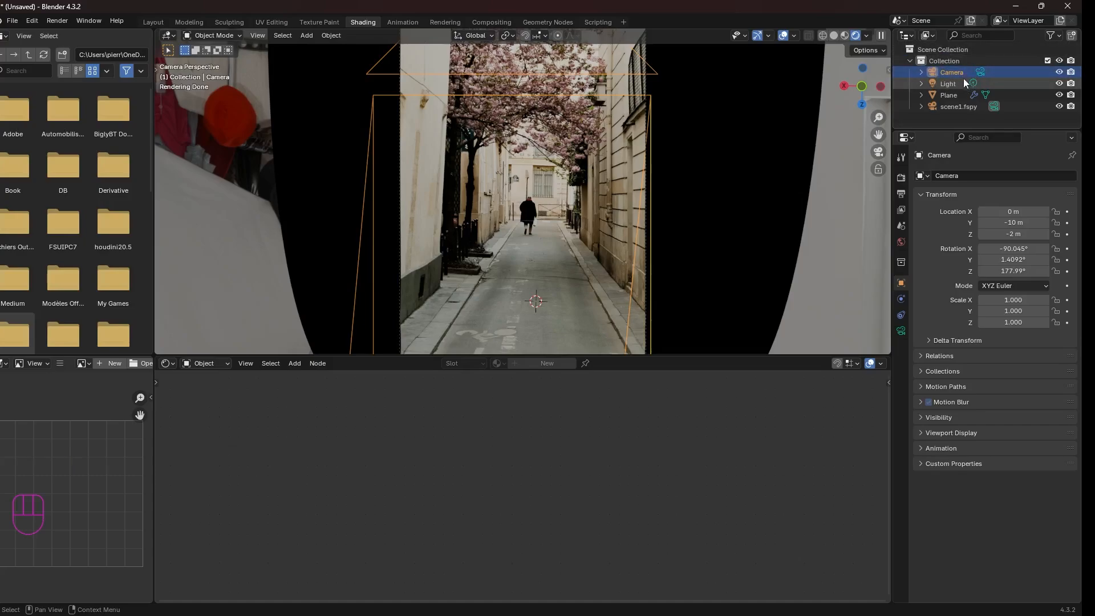
{"action": "left_click", "coordinate": [262, 35]}
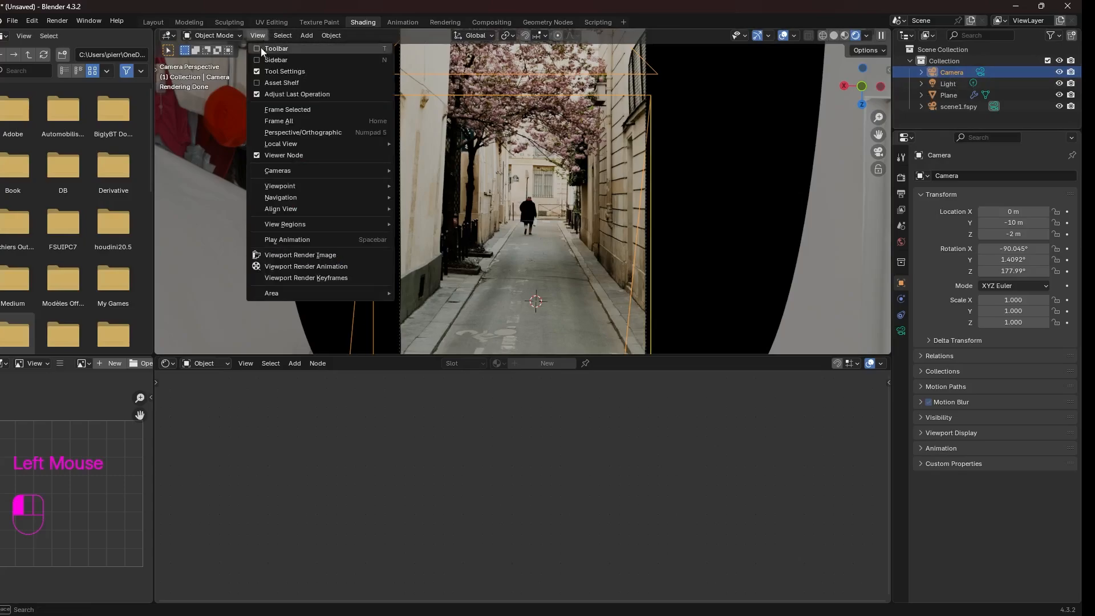
{"action": "mouse_move", "coordinate": [274, 173]}
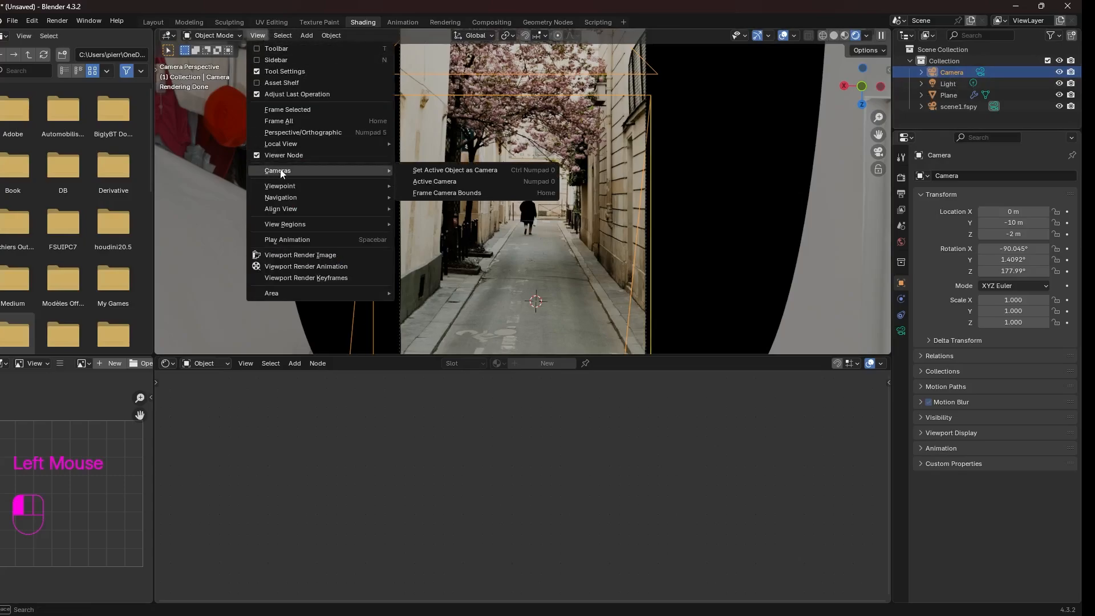
{"action": "left_click", "coordinate": [464, 170]}
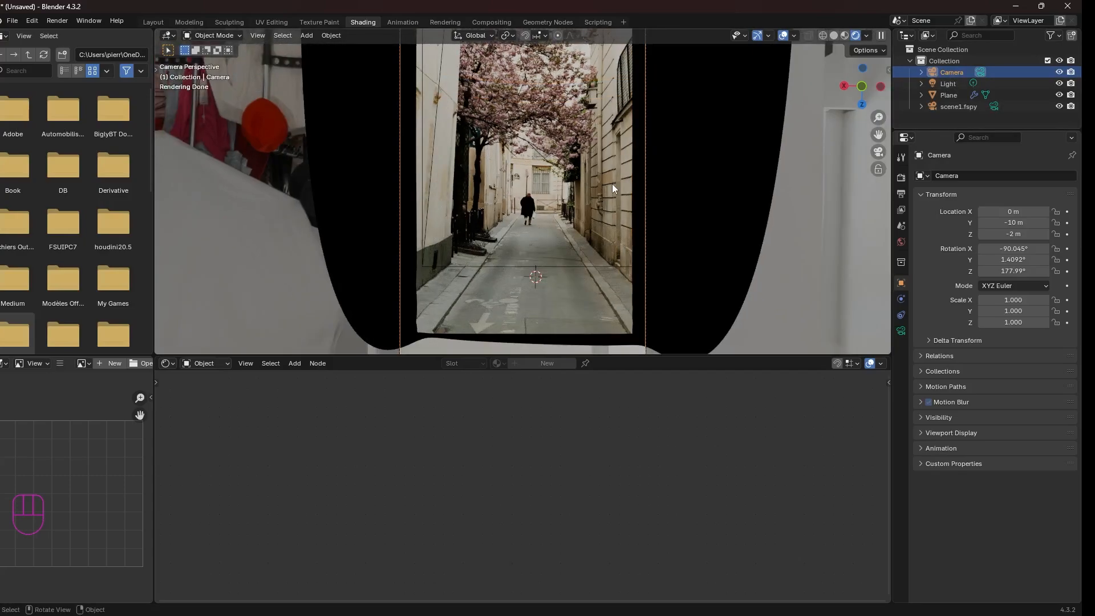
{"action": "left_click", "coordinate": [879, 168]}
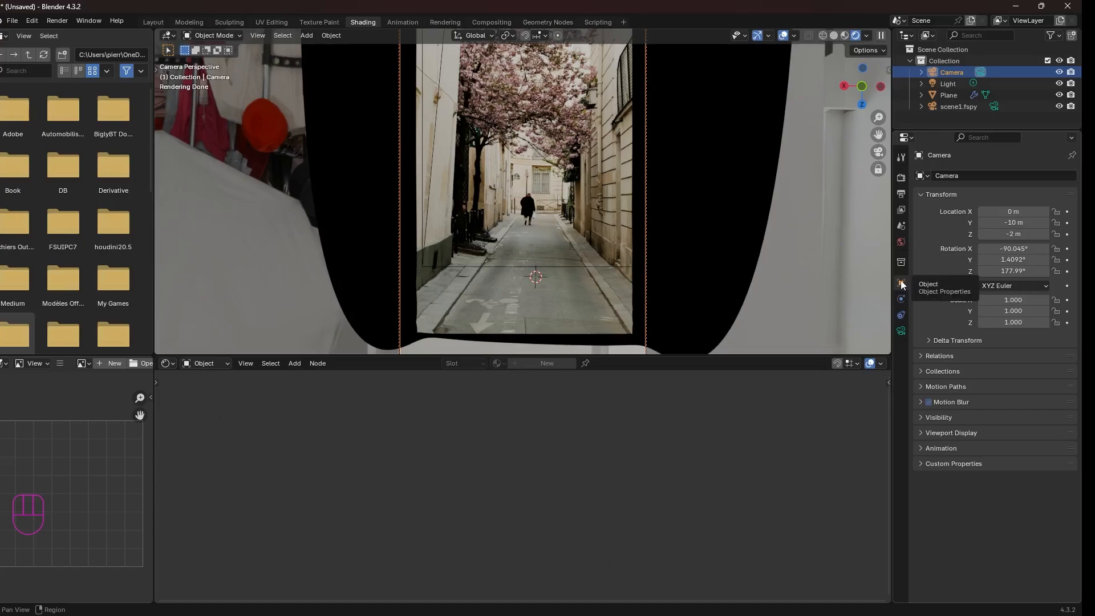
Change the Shader Editor area into a Timeline.
{"action": "left_click", "coordinate": [167, 363]}
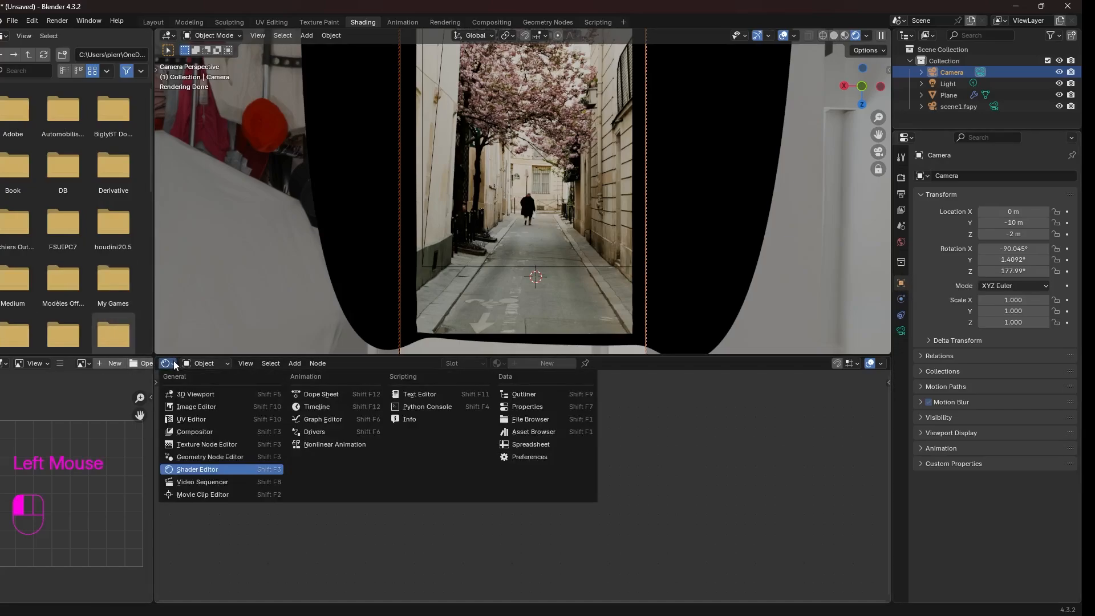
{"action": "left_click", "coordinate": [205, 363]}
{"action": "left_click", "coordinate": [169, 364]}
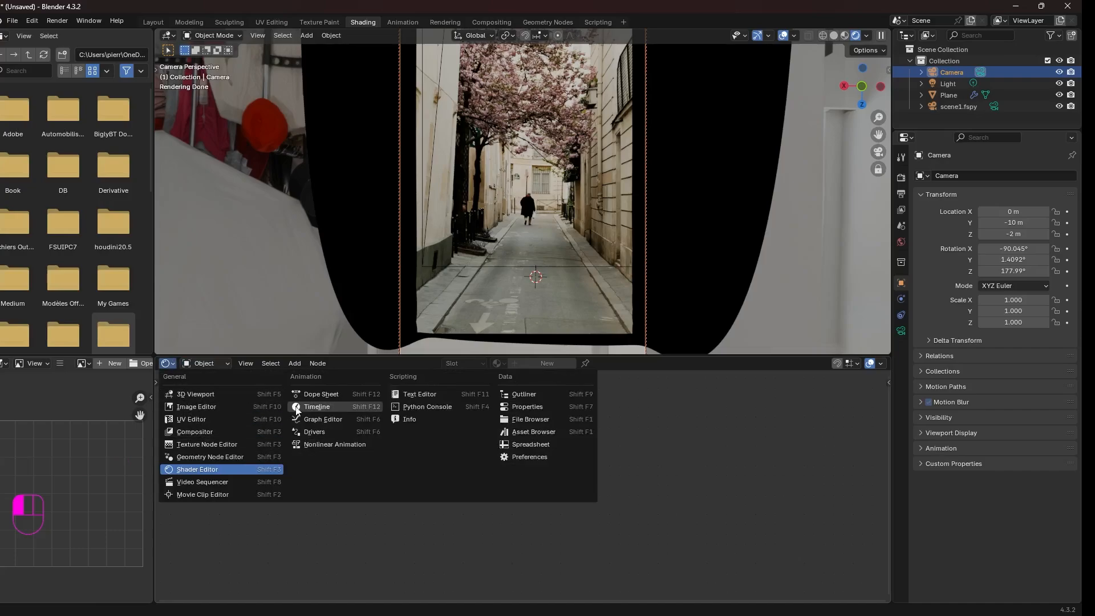
{"action": "left_click", "coordinate": [371, 406]}
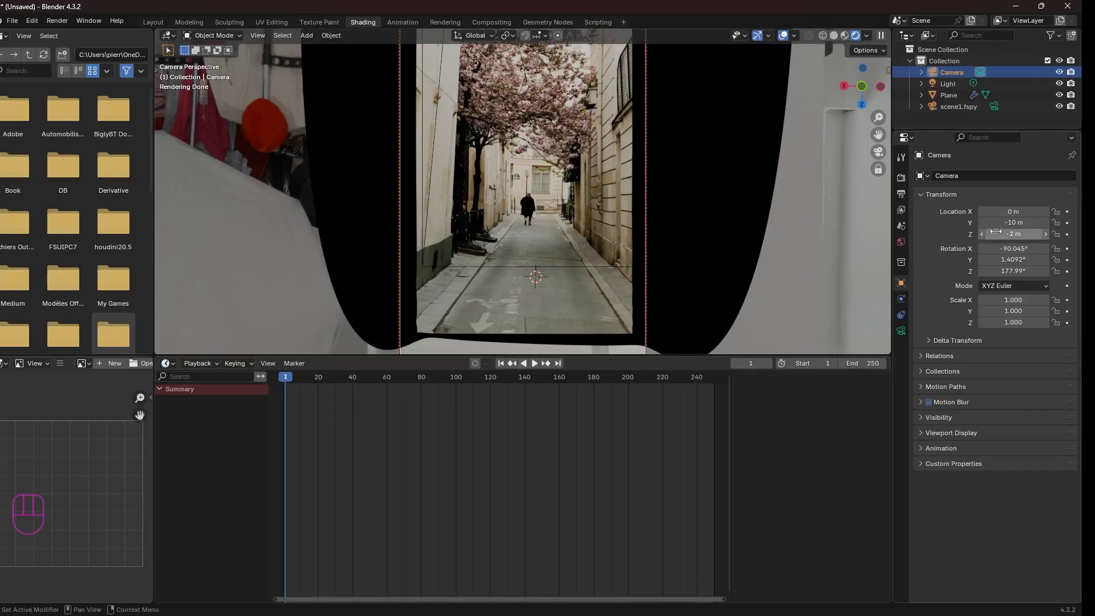
Move the Camera forward to about -8.68 m in Y, and raise its passepartout to 1.000.
{"action": "mouse_move", "coordinate": [1011, 222]}
{"action": "left_mouse_down"}
{"action": "mouse_move", "coordinate": [982, 222]}
{"action": "mouse_move", "coordinate": [1016, 222]}
{"action": "left_mouse_up"}
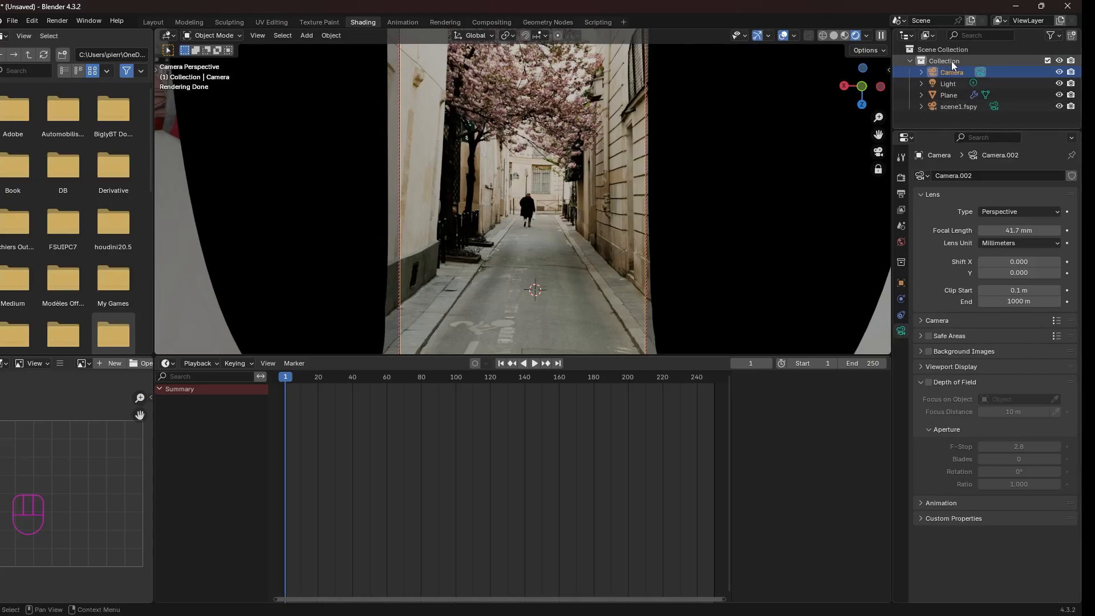
{"action": "left_click", "coordinate": [922, 367]}
{"action": "left_click_drag", "start_coordinate": [1024, 450], "coordinate": [1060, 451]}
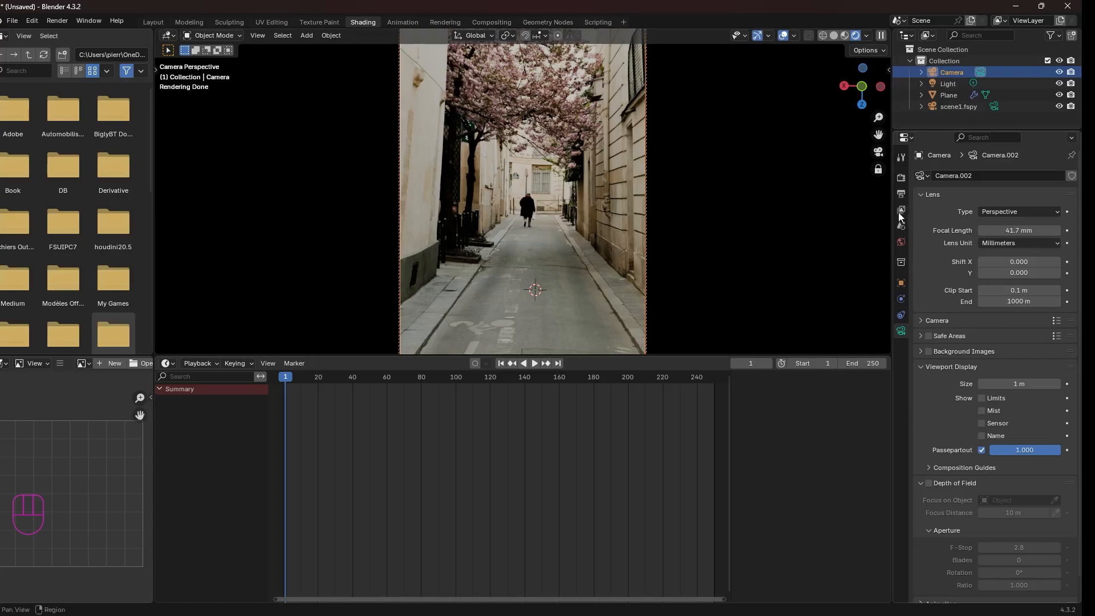
Keyframe the Camera's location at frame 1, and again at frame 120 with its Y location at -3.8 m.
{"action": "left_click", "coordinate": [901, 283]}
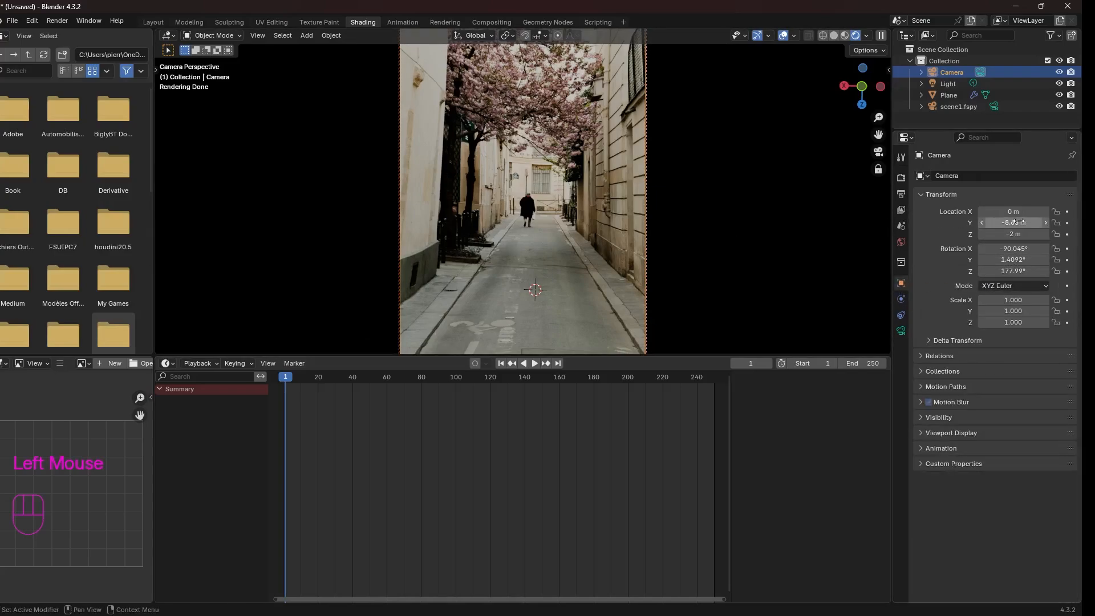
{"action": "key", "text": "i"}
{"action": "left_click_drag", "start_coordinate": [284, 381], "coordinate": [490, 390]}
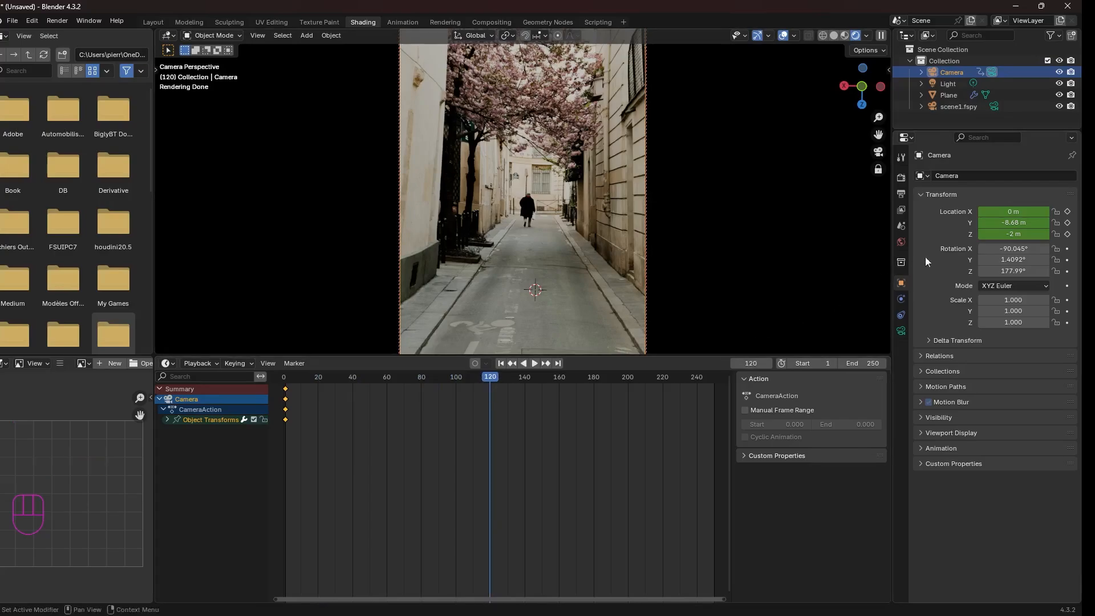
{"action": "left_click_drag", "start_coordinate": [1013, 223], "coordinate": [1042, 223]}
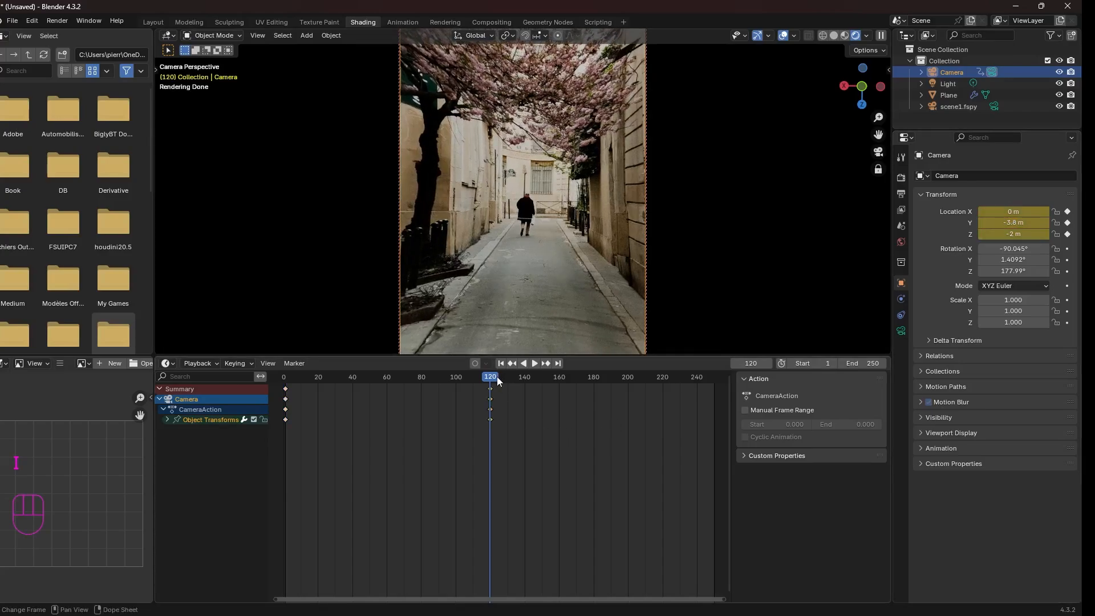
Set the scene's end frame to 120.
{"action": "left_click", "coordinate": [862, 364]}
{"action": "type", "text": "120"}
{"action": "key", "text": "Return"}
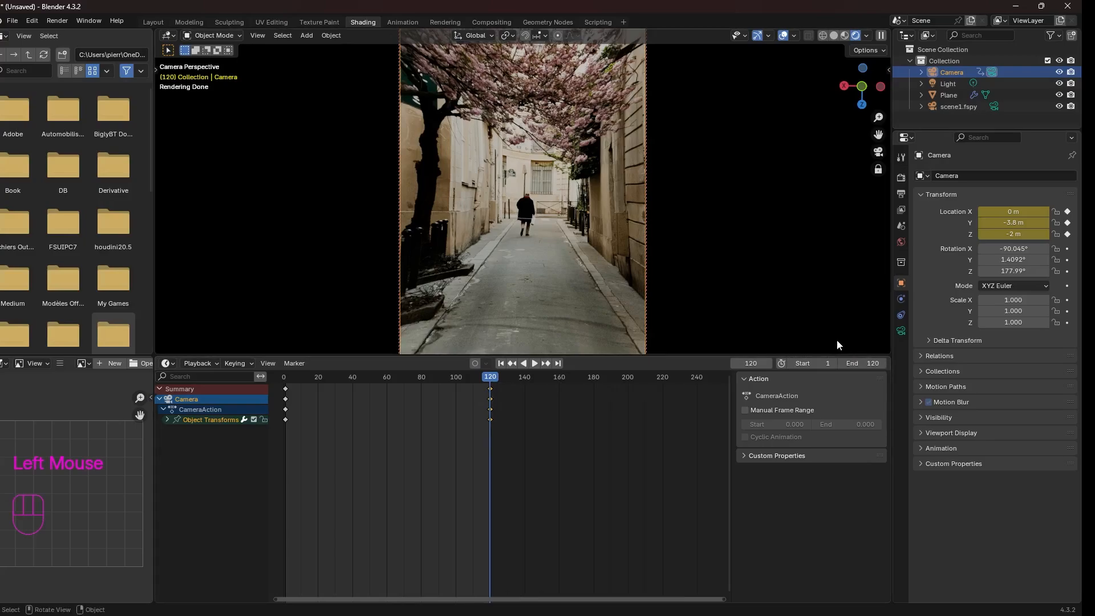
Play the camera animation from frame 1 in a maximized 3D viewport, stop it and restore the layout.
{"action": "key", "text": "shift+Left"}
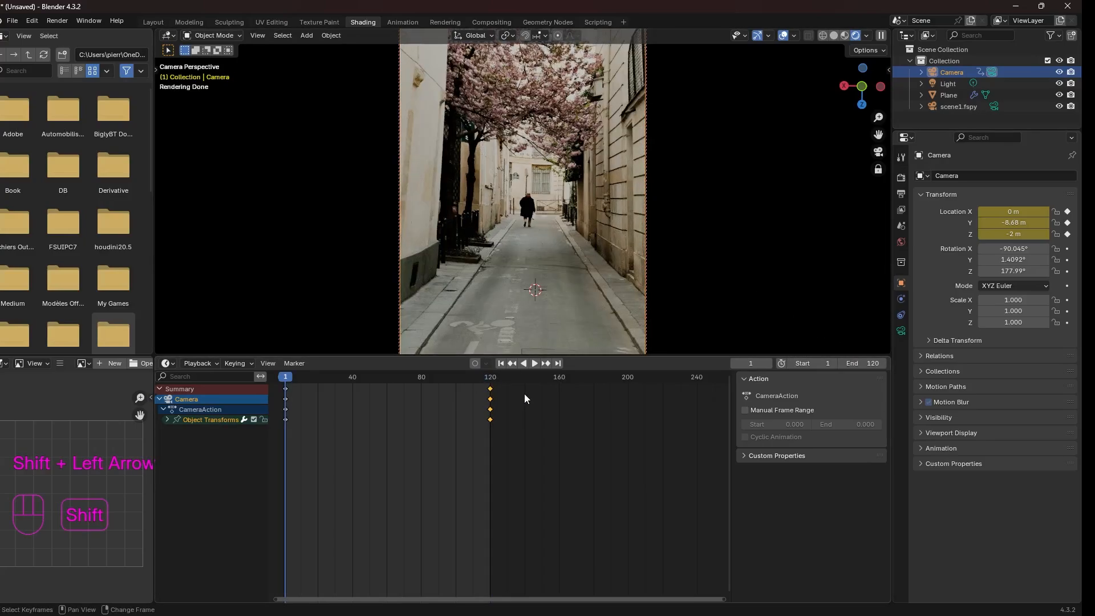
{"action": "key", "text": "ctrl+space"}
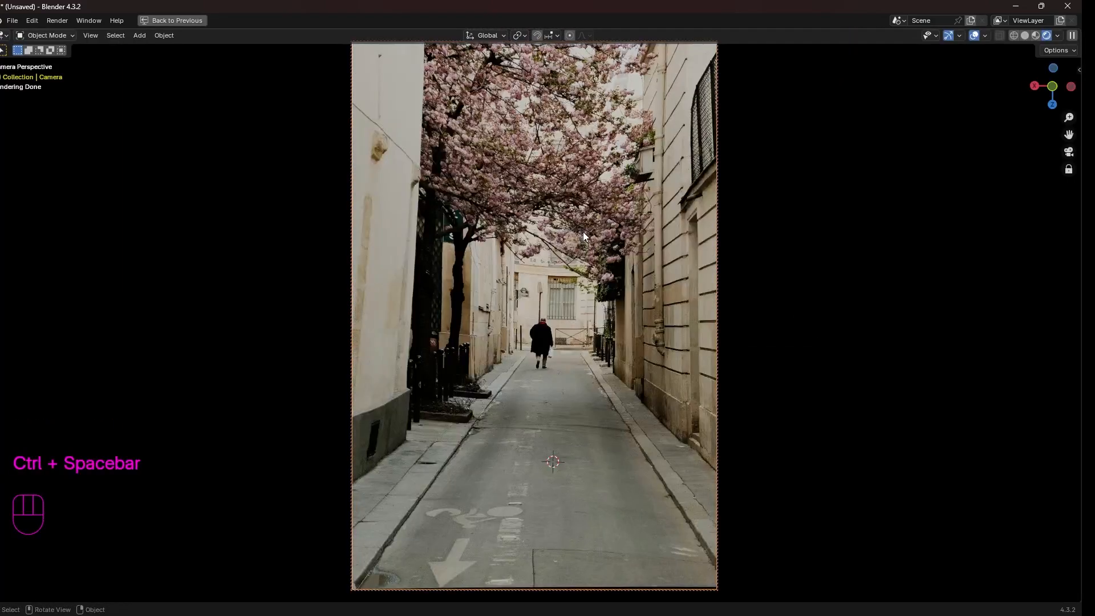
{"action": "key", "text": "shift+Left"}
{"action": "key", "text": "space"}
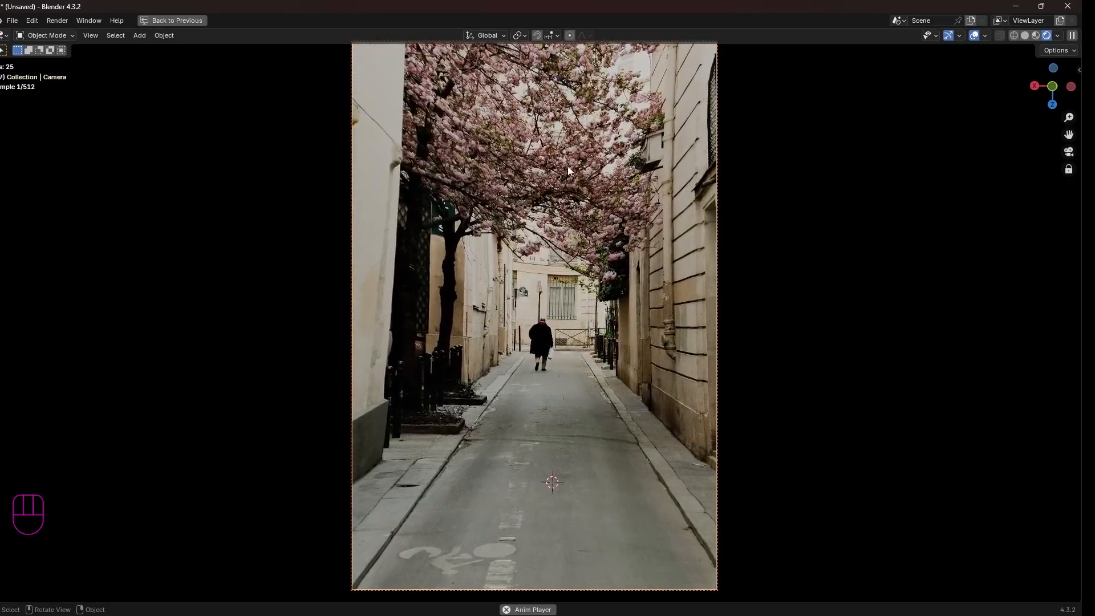
{"action": "key", "text": "space"}
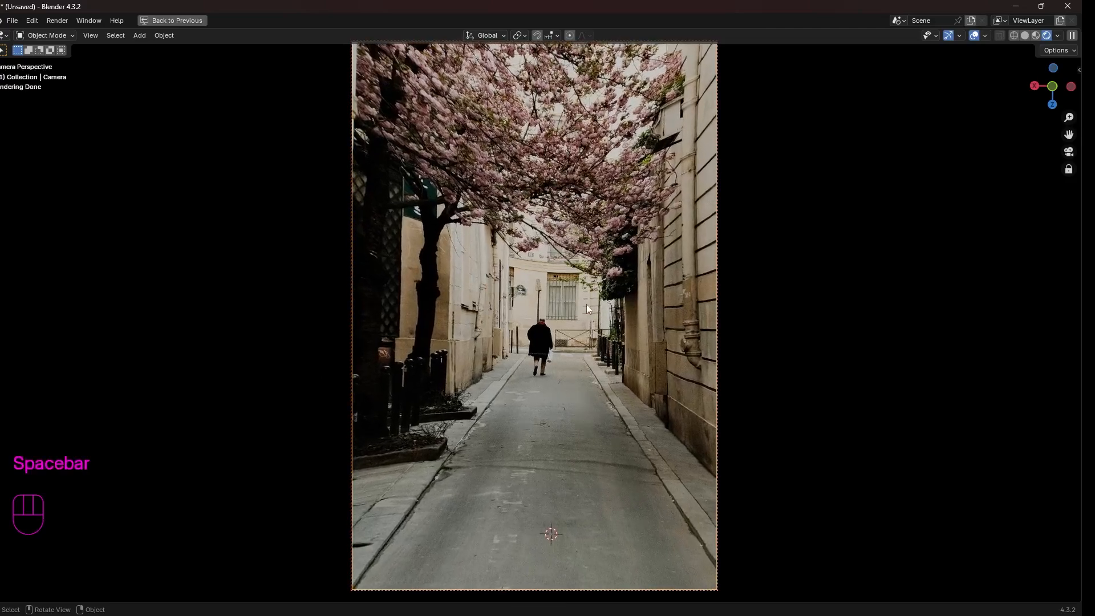
{"action": "key", "text": "ctrl+space"}
Inspect the projected street mesh from farther back and outside the camera view, select the Plane, and return to the camera view.
{"action": "scroll", "coordinate": [538, 225], "scroll_direction": "down", "scroll_amount": 2}
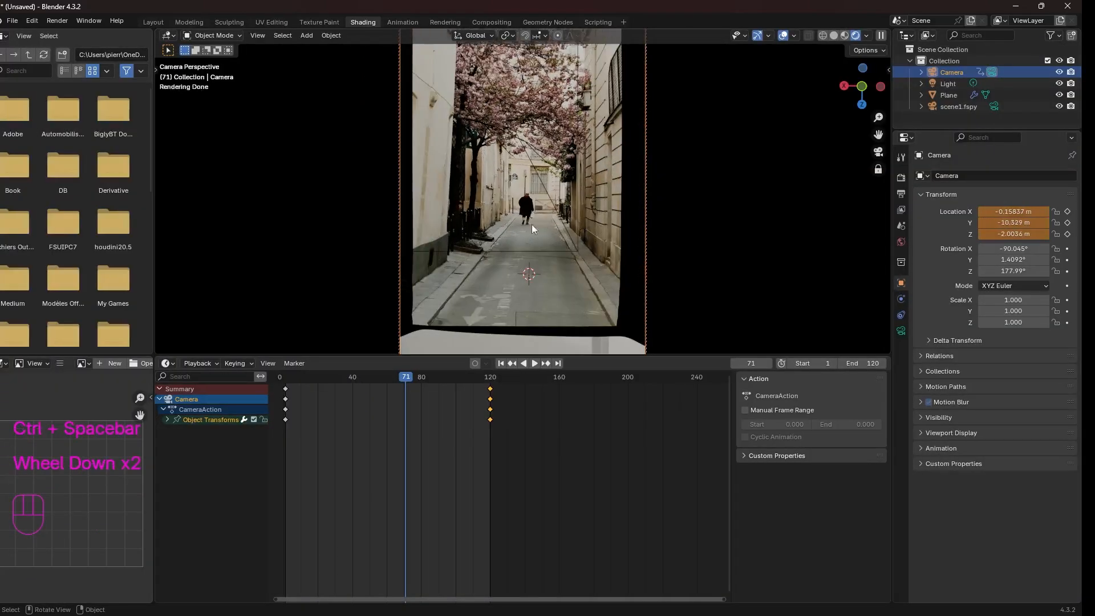
{"action": "middle_click_drag", "start_coordinate": [532, 224], "coordinate": [531, 224]}
{"action": "scroll", "coordinate": [530, 226], "scroll_direction": "down", "scroll_amount": 4}
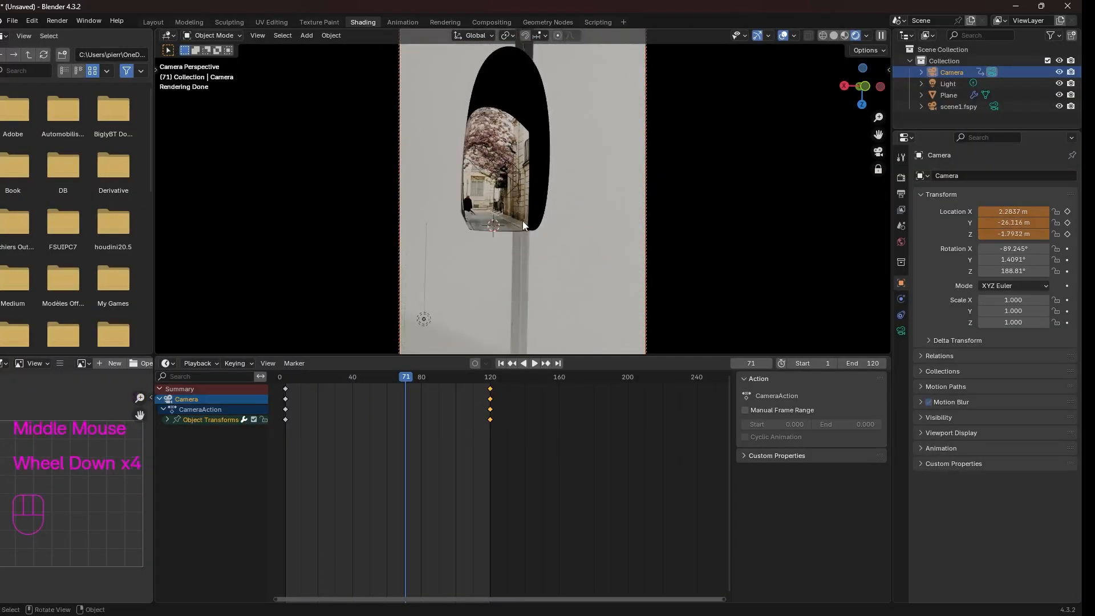
{"action": "key", "text": "KP_0"}
{"action": "middle_click_drag", "start_coordinate": [460, 194], "coordinate": [467, 170]}
{"action": "left_click", "coordinate": [485, 188]}
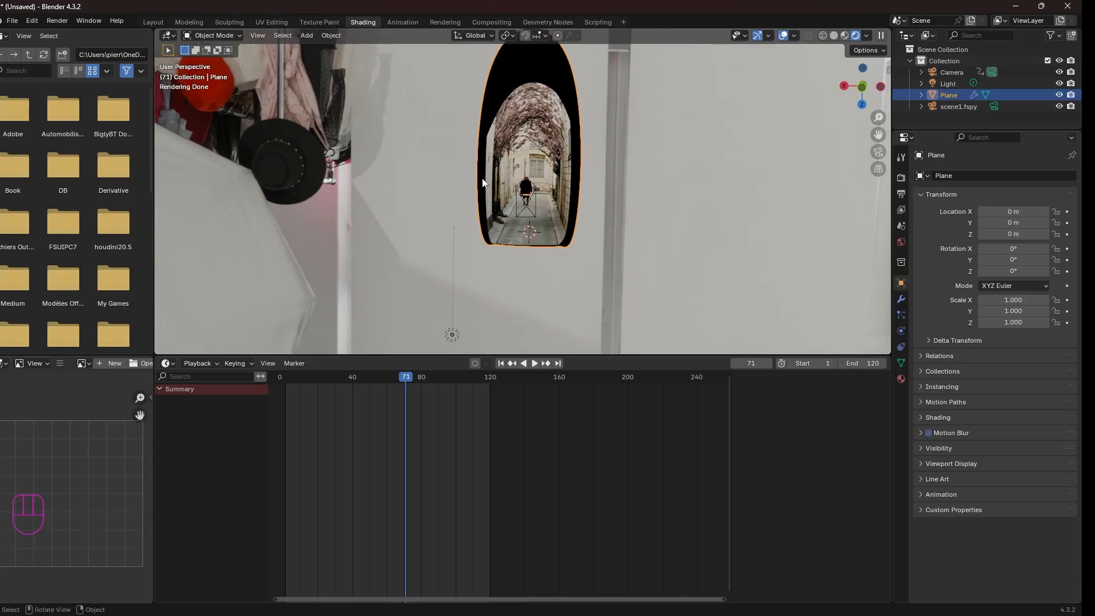
{"action": "key", "text": "KP_0"}
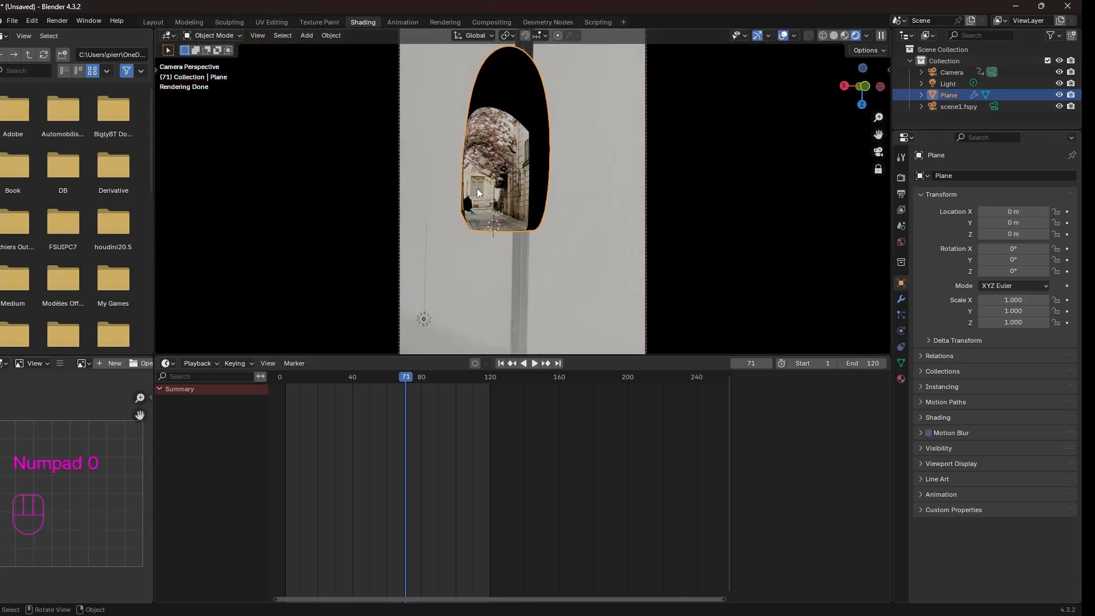